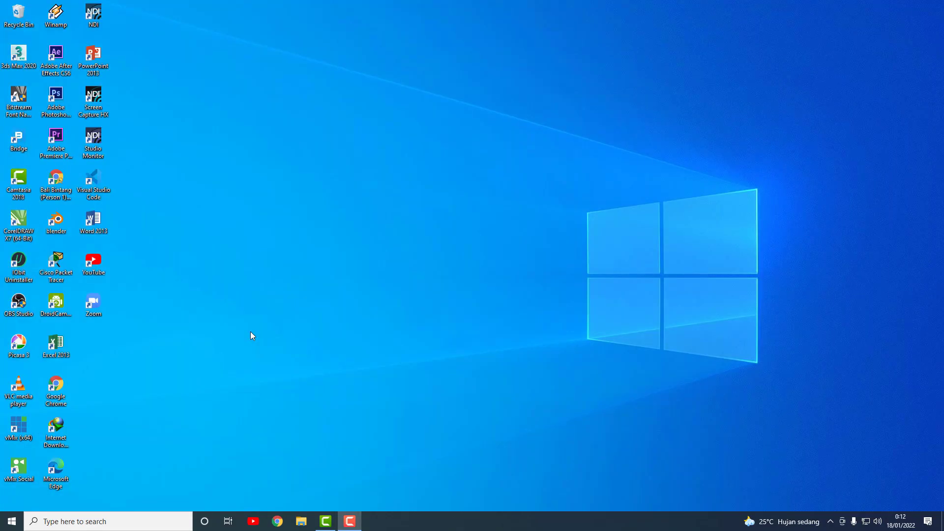
# - Open Cisco Packet Tracer and place two 1841 routers side by side in the logical workspace
pyautogui.doubleClick(56, 263)
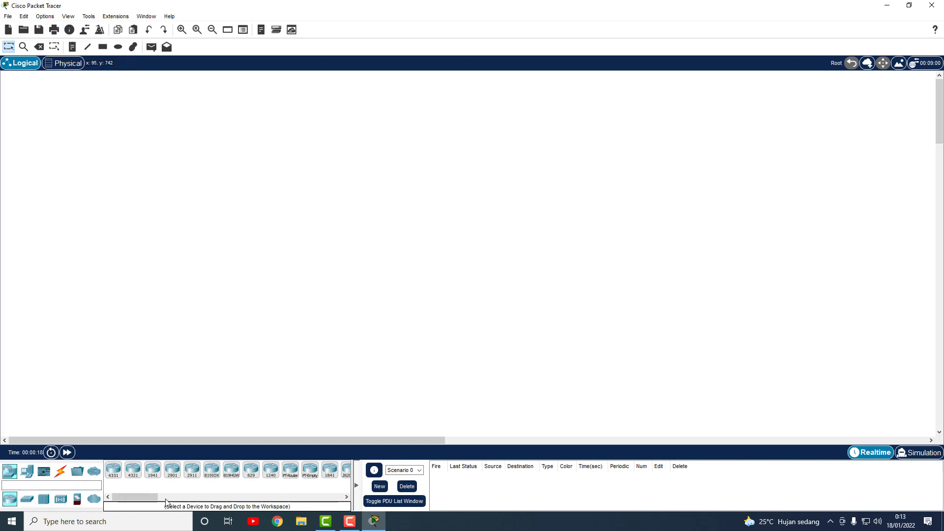
pyautogui.moveTo(148, 497); pyautogui.dragTo(161, 498)
pyautogui.moveTo(261, 470); pyautogui.dragTo(264, 218)
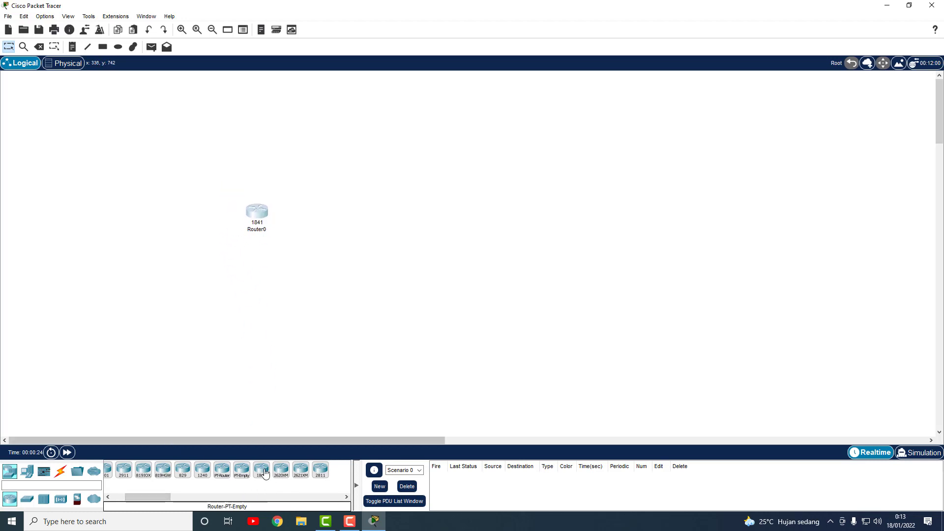
pyautogui.moveTo(261, 470); pyautogui.dragTo(417, 221)
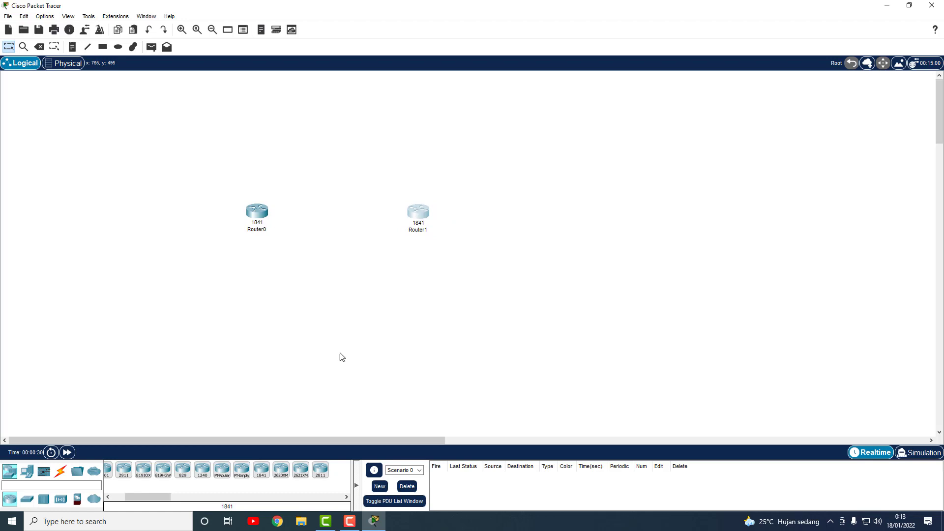
# - Add two 2950-24 switches, one below each router
pyautogui.click(27, 499)
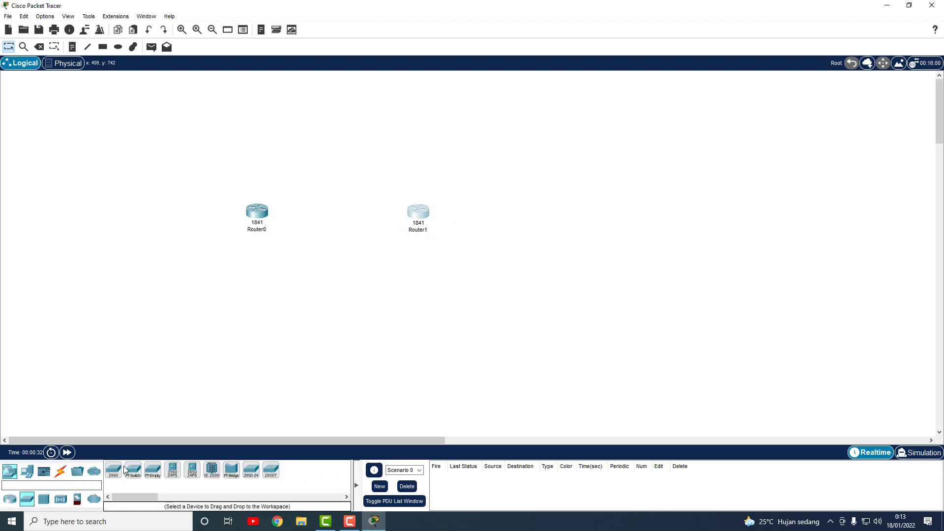
pyautogui.moveTo(247, 479); pyautogui.dragTo(259, 302)
pyautogui.moveTo(251, 470); pyautogui.dragTo(423, 319)
# - Move both routers higher and line up the two switches in a row directly beneath them
pyautogui.moveTo(238, 177); pyautogui.dragTo(422, 172)
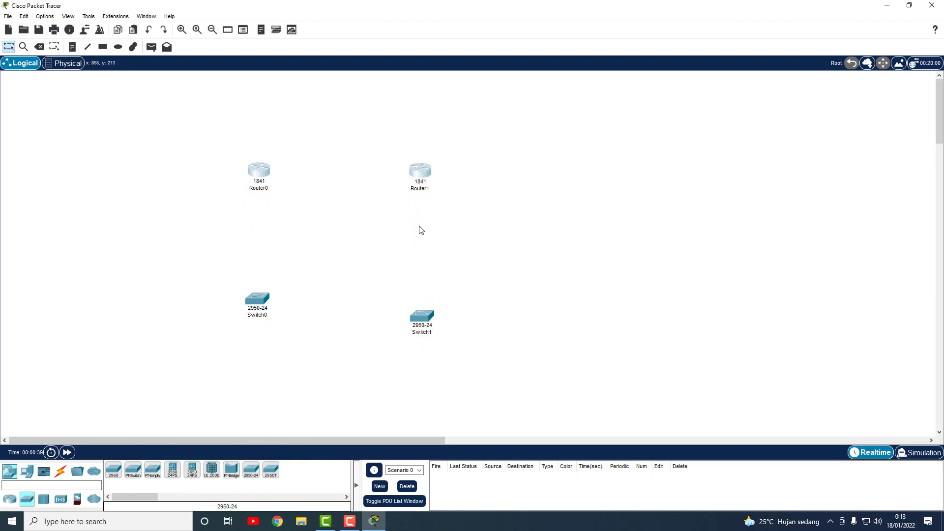
pyautogui.moveTo(234, 275)
pyautogui.mouseDown()
pyautogui.moveTo(455, 350)
pyautogui.moveTo(426, 246)
pyautogui.moveTo(429, 254)
pyautogui.mouseUp()
pyautogui.click(460, 327)
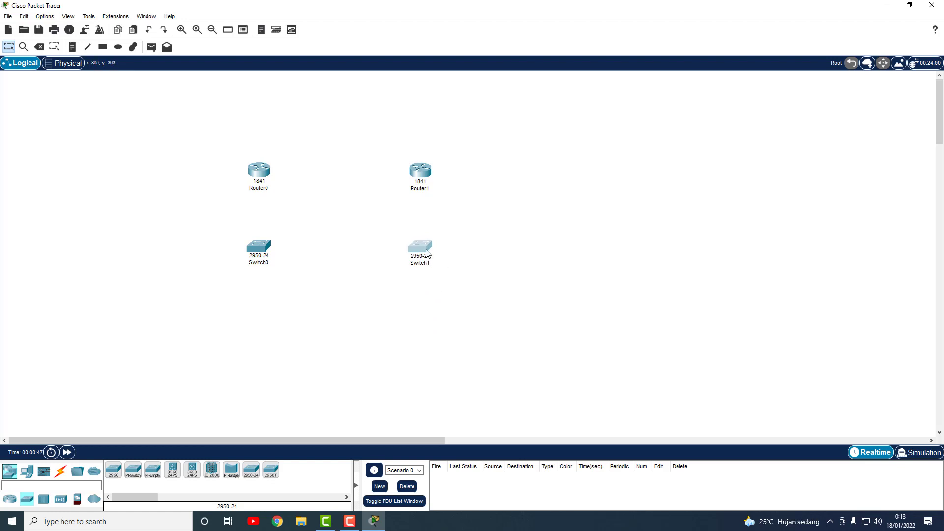
pyautogui.moveTo(261, 249); pyautogui.dragTo(258, 250)
pyautogui.moveTo(418, 249); pyautogui.dragTo(422, 258)
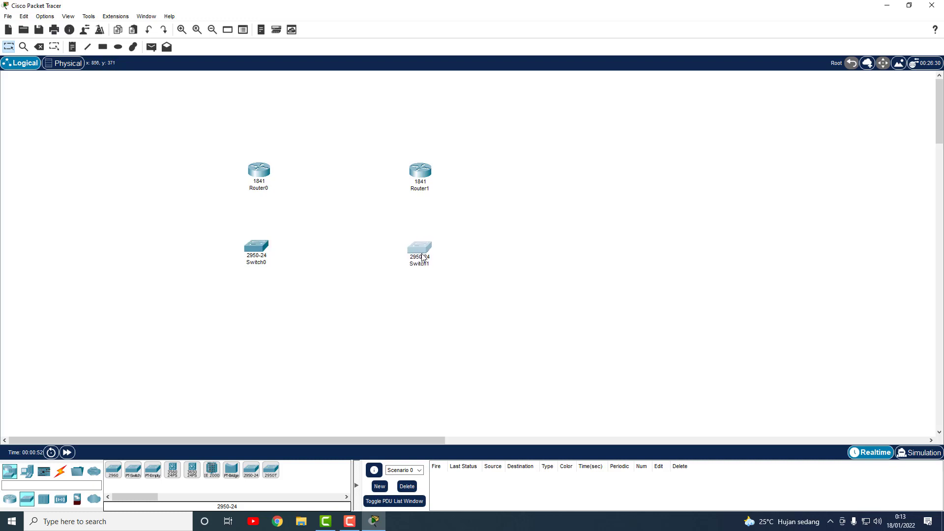
pyautogui.click(263, 252)
pyautogui.click(636, 92)
# - Add two PCs below Switch0, one on each side, and align them in a row
pyautogui.click(27, 472)
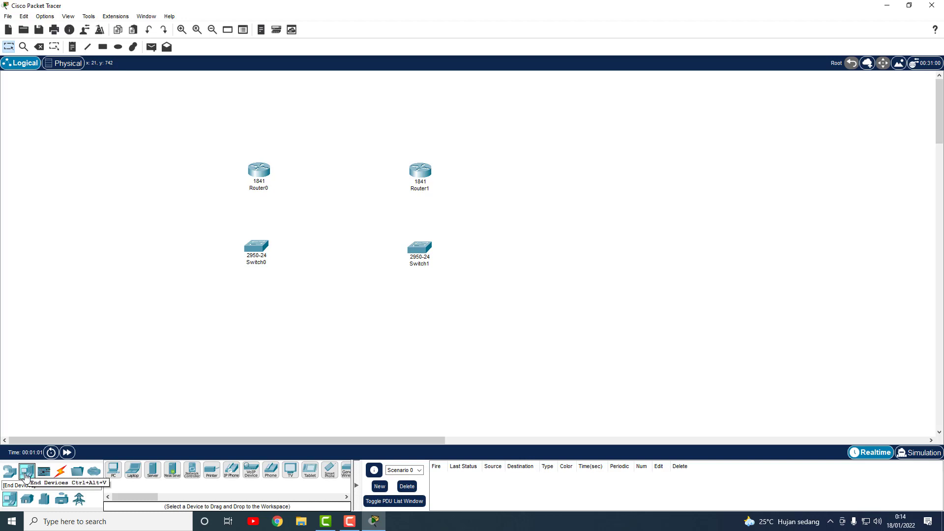
pyautogui.click(113, 469)
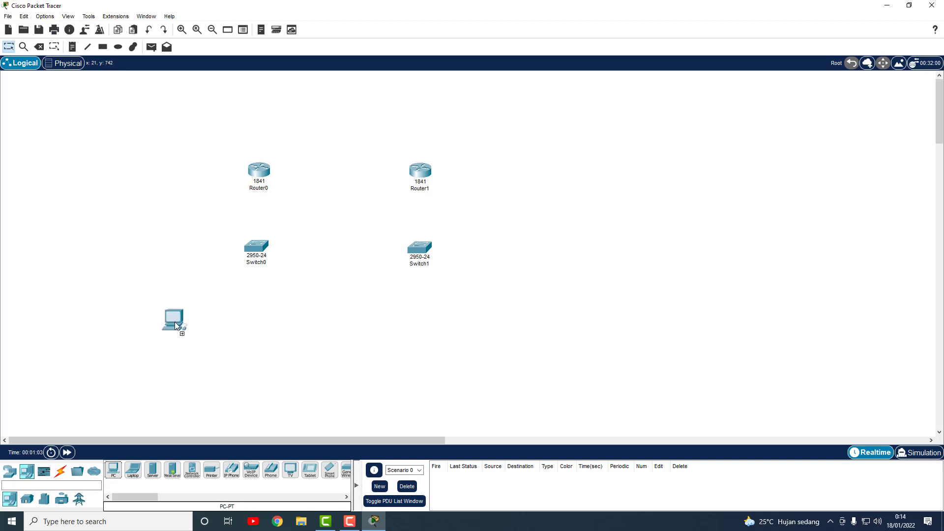
pyautogui.click(175, 322)
pyautogui.click(298, 329)
pyautogui.moveTo(175, 322); pyautogui.dragTo(188, 322)
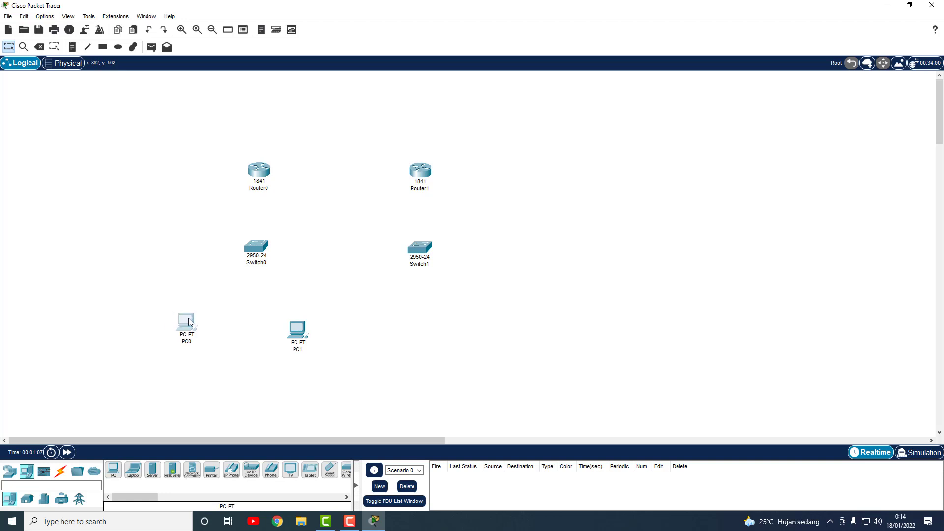
pyautogui.moveTo(295, 338); pyautogui.dragTo(295, 332)
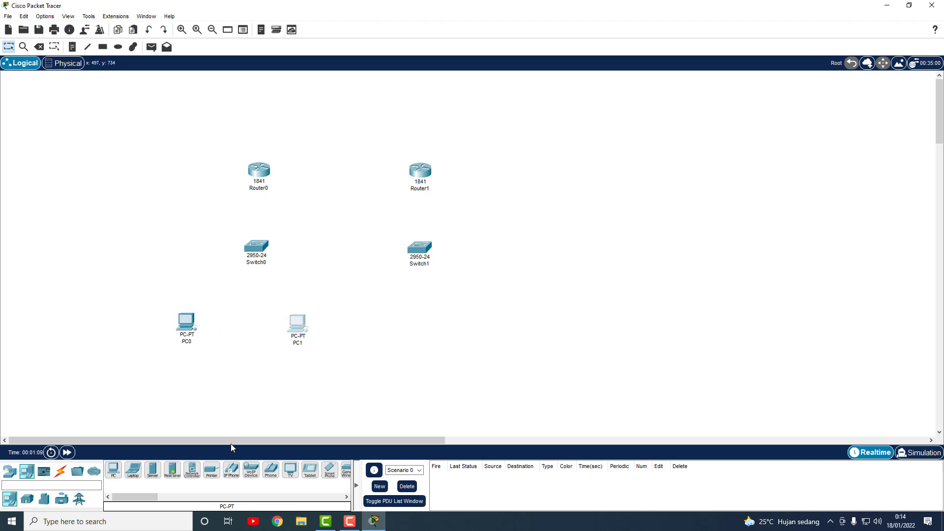
# - Add two more PCs below Switch1 and align them with the existing PC row
pyautogui.click(113, 470)
pyautogui.click(383, 329)
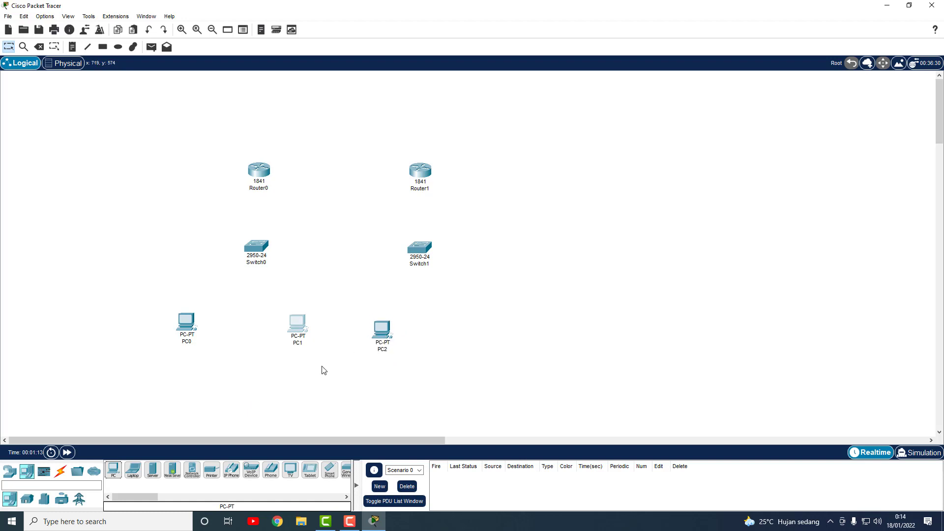
pyautogui.click(114, 470)
pyautogui.click(477, 335)
pyautogui.moveTo(382, 331); pyautogui.dragTo(385, 327)
pyautogui.moveTo(475, 340); pyautogui.dragTo(483, 333)
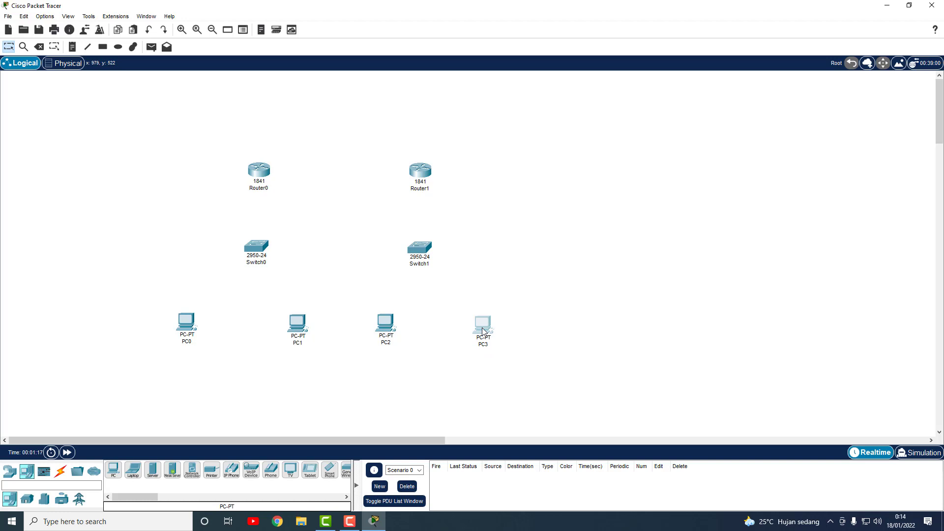
# - Shift Router1, Switch1, PC2 and PC3 to the right as a group and space the two PCs around the switch
pyautogui.moveTo(368, 145); pyautogui.dragTo(528, 356)
pyautogui.moveTo(426, 247); pyautogui.dragTo(458, 248)
pyautogui.click(461, 348)
pyautogui.moveTo(416, 324); pyautogui.dragTo(409, 326)
pyautogui.moveTo(524, 329); pyautogui.dragTo(515, 329)
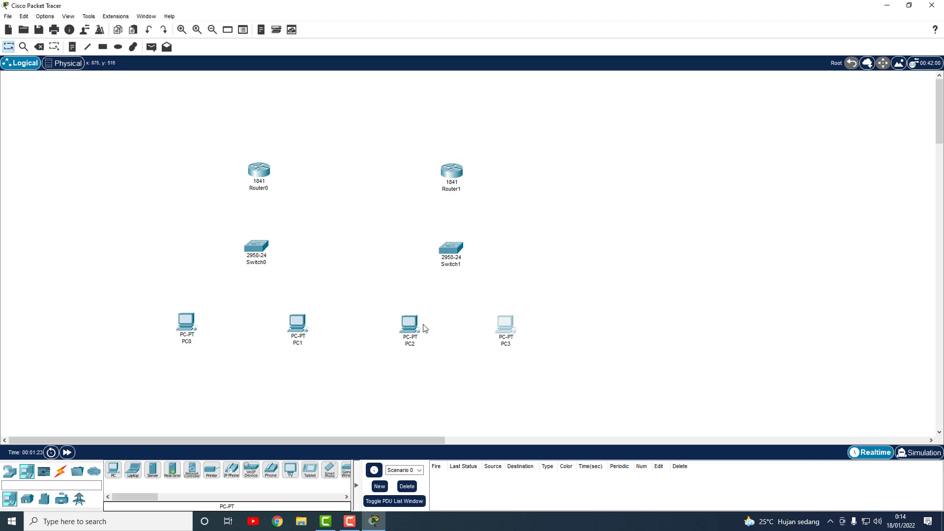
pyautogui.moveTo(414, 327); pyautogui.dragTo(403, 329)
# - Shift Router0, Switch0, PC0 and PC1 to the left as a group and nudge Switch0 slightly upward
pyautogui.moveTo(190, 326); pyautogui.dragTo(201, 327)
pyautogui.moveTo(128, 134); pyautogui.dragTo(250, 330)
pyautogui.click(325, 303)
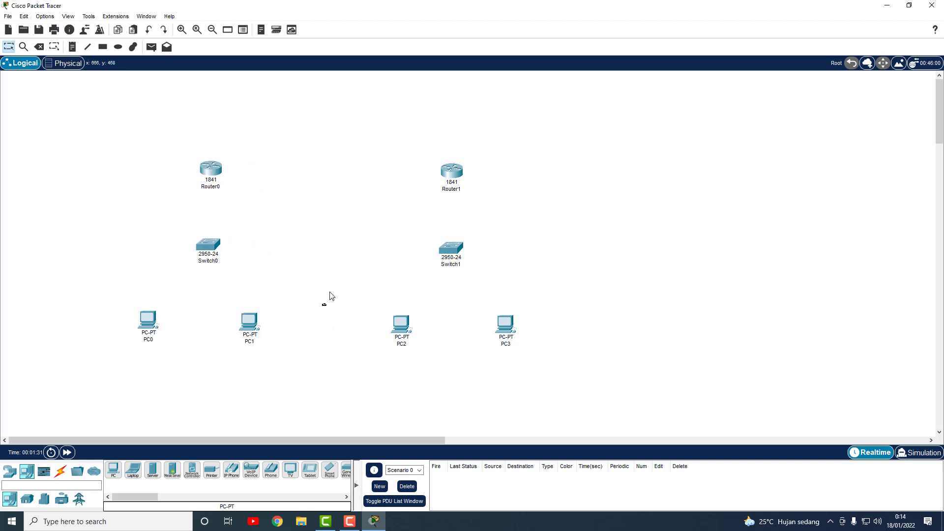
pyautogui.moveTo(212, 249); pyautogui.dragTo(213, 242)
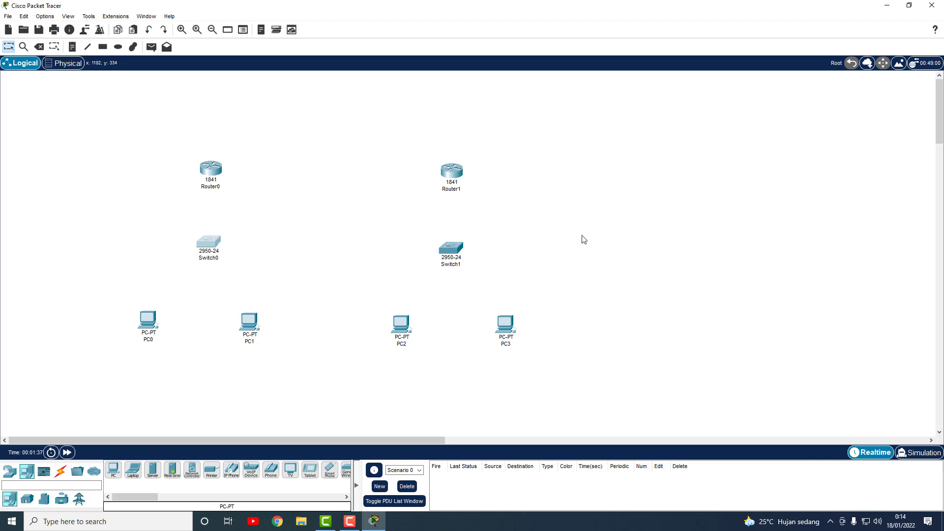
# - Connect PC0's FastEthernet0 to Switch0's FastEthernet0/1 with a copper straight-through cable
pyautogui.click(61, 475)
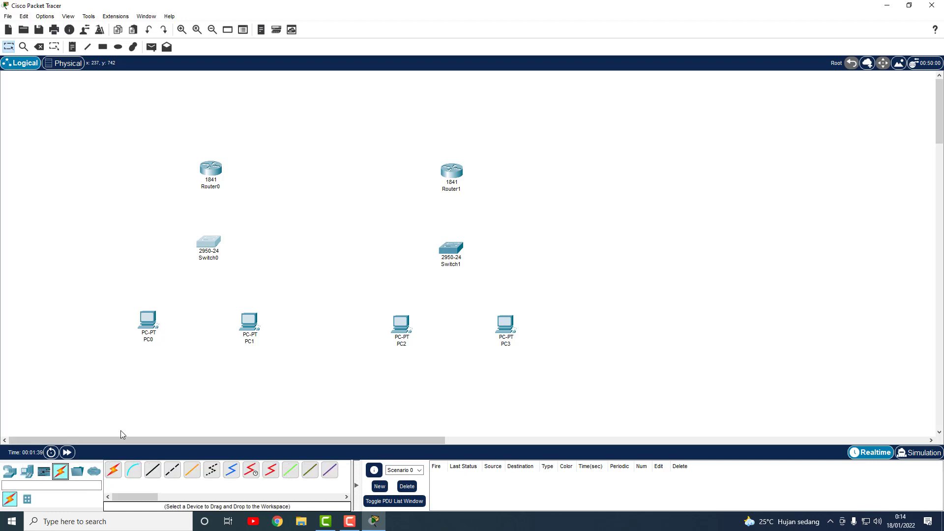
pyautogui.click(153, 474)
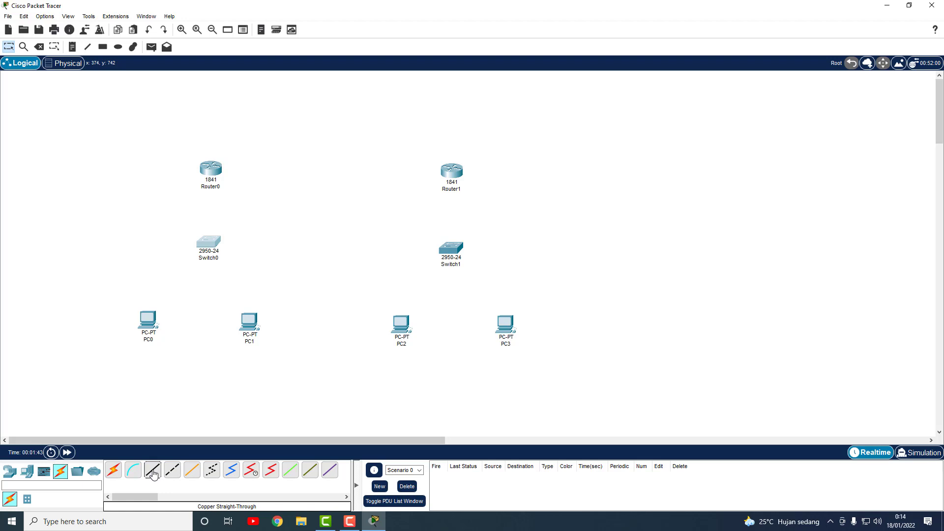
pyautogui.click(152, 321)
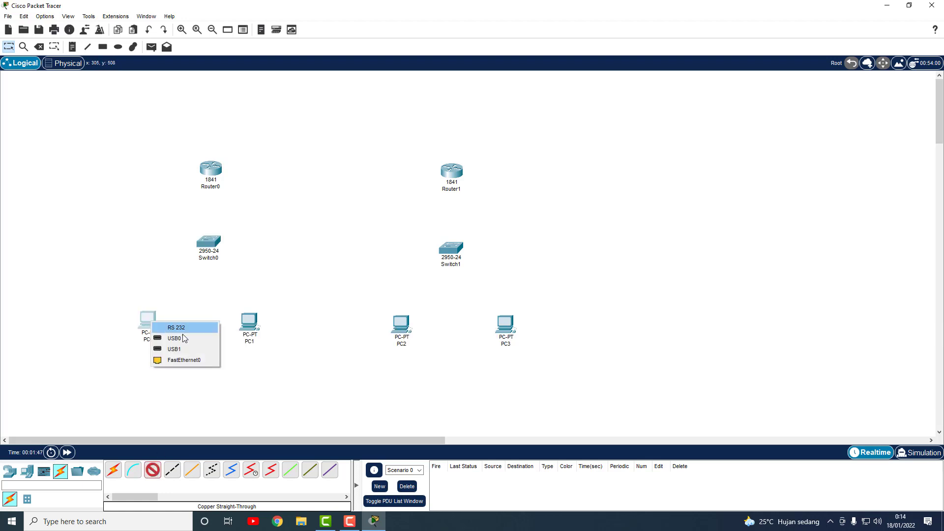
pyautogui.click(189, 360)
pyautogui.click(210, 242)
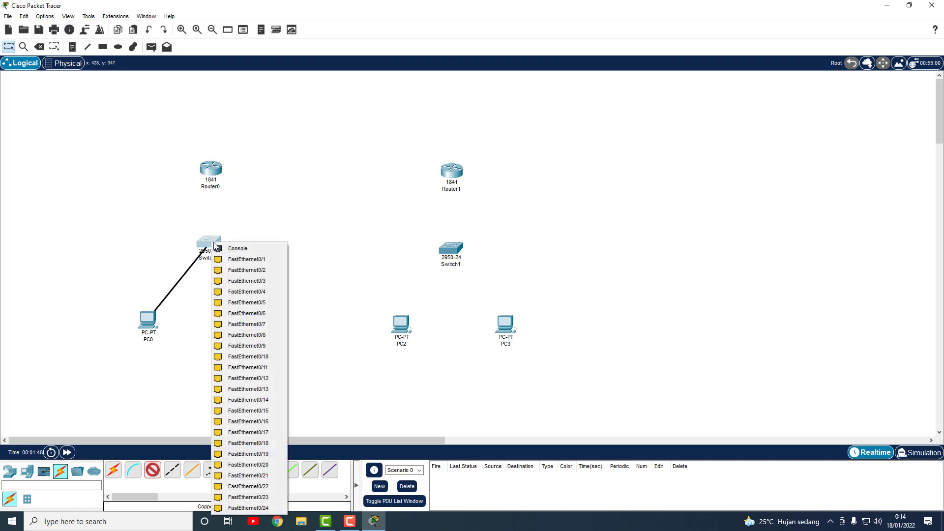
pyautogui.click(241, 259)
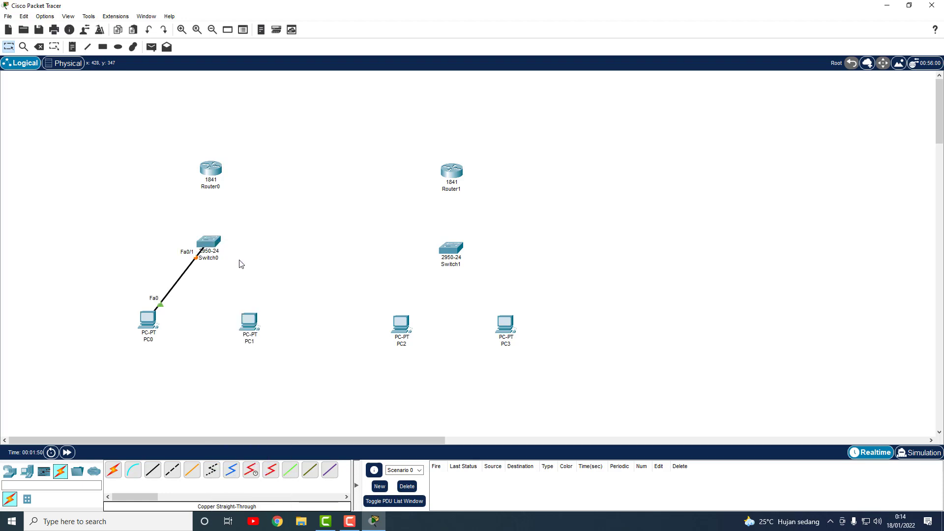
# - Connect PC1's FastEthernet0 to Switch0's FastEthernet0/2 with a copper straight-through cable
pyautogui.click(153, 470)
pyautogui.click(250, 325)
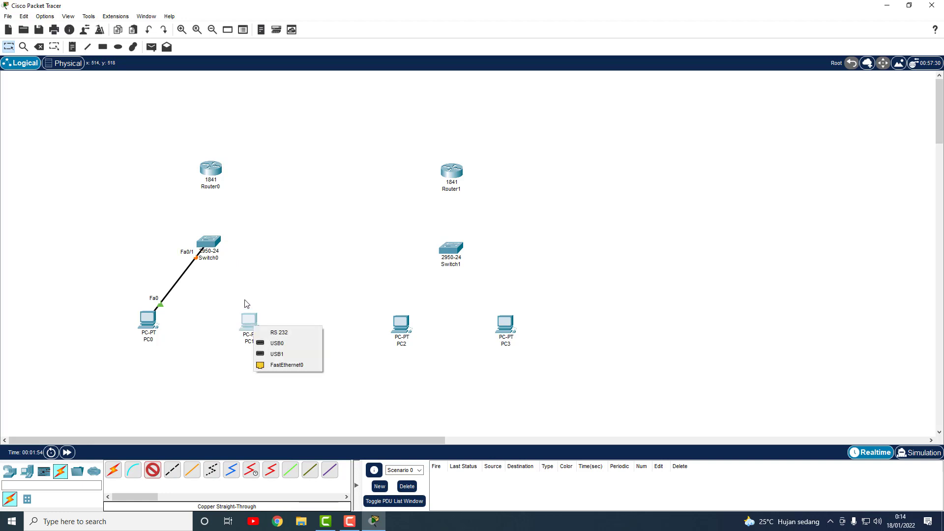
pyautogui.click(271, 365)
pyautogui.click(211, 240)
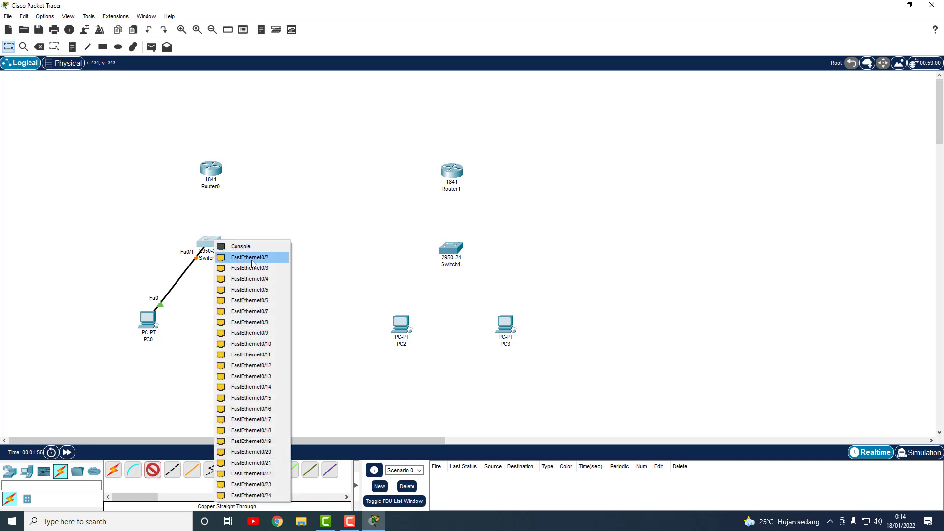
pyautogui.click(252, 261)
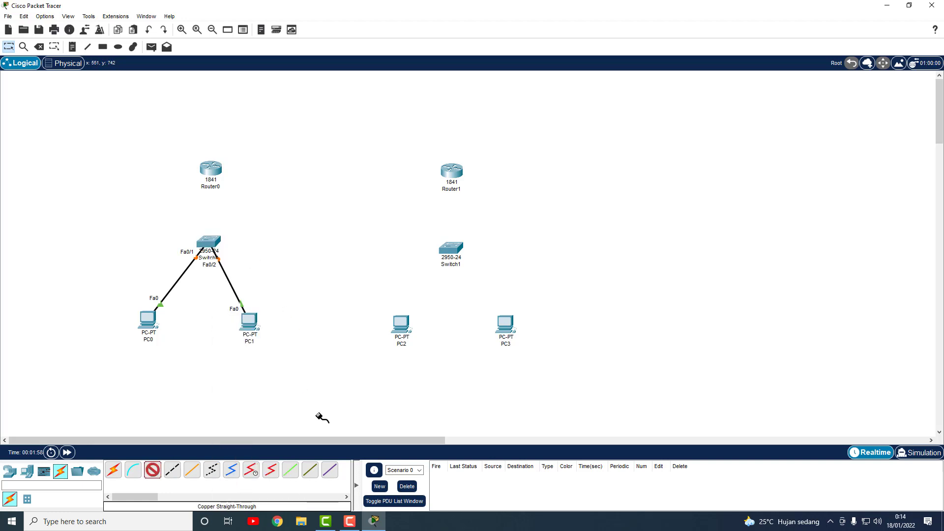
# - Connect PC2's FastEthernet0 to Switch1's FastEthernet0/1 with a copper straight-through cable
pyautogui.click(401, 324)
pyautogui.click(434, 365)
pyautogui.click(452, 248)
pyautogui.click(479, 269)
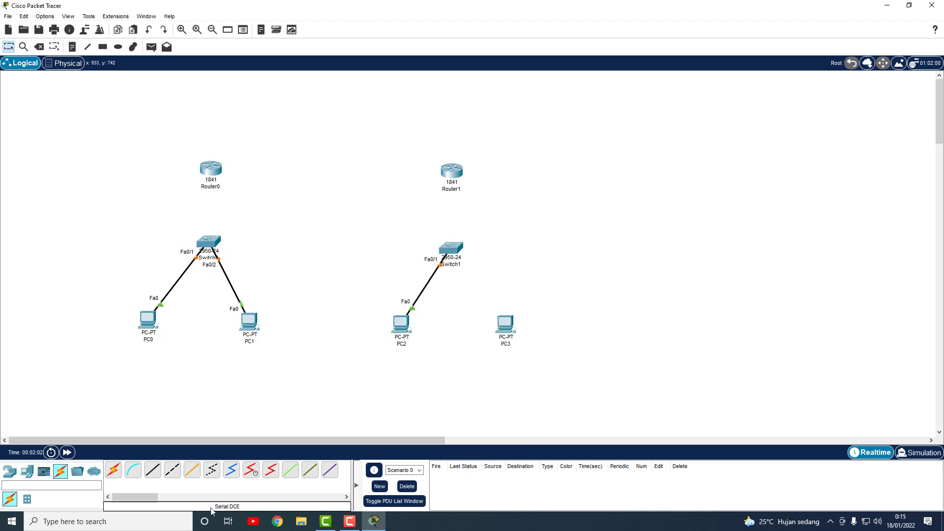
# - Connect PC3's FastEthernet0 to Switch1's FastEthernet0/2 with a copper straight-through cable
pyautogui.click(152, 470)
pyautogui.click(507, 325)
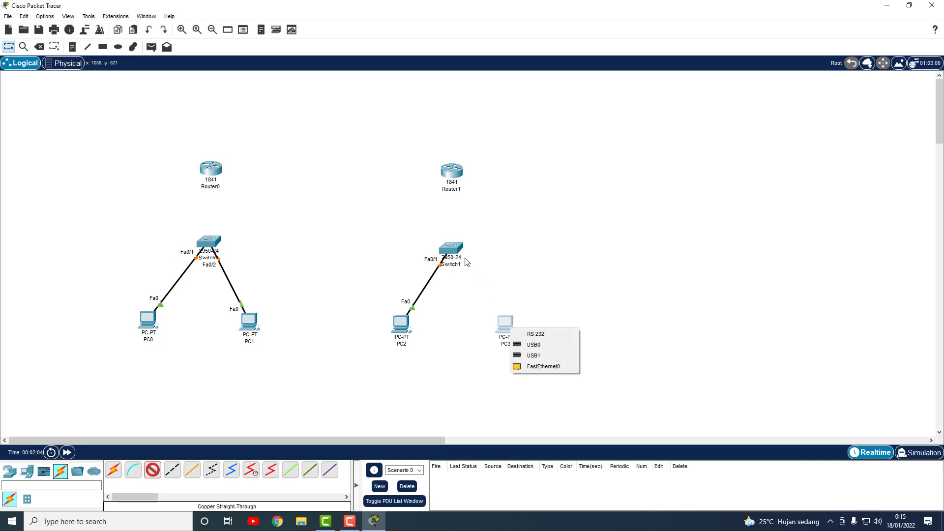
pyautogui.click(544, 367)
pyautogui.click(457, 250)
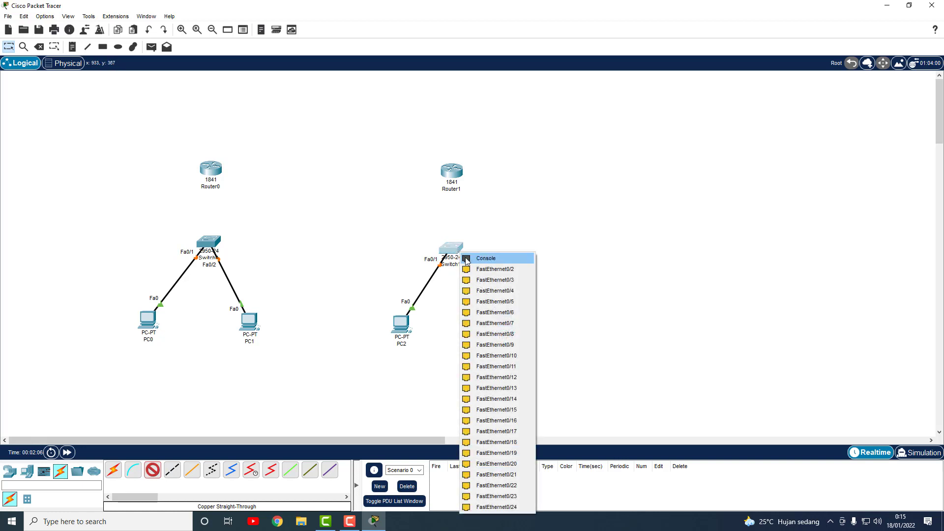
pyautogui.click(471, 269)
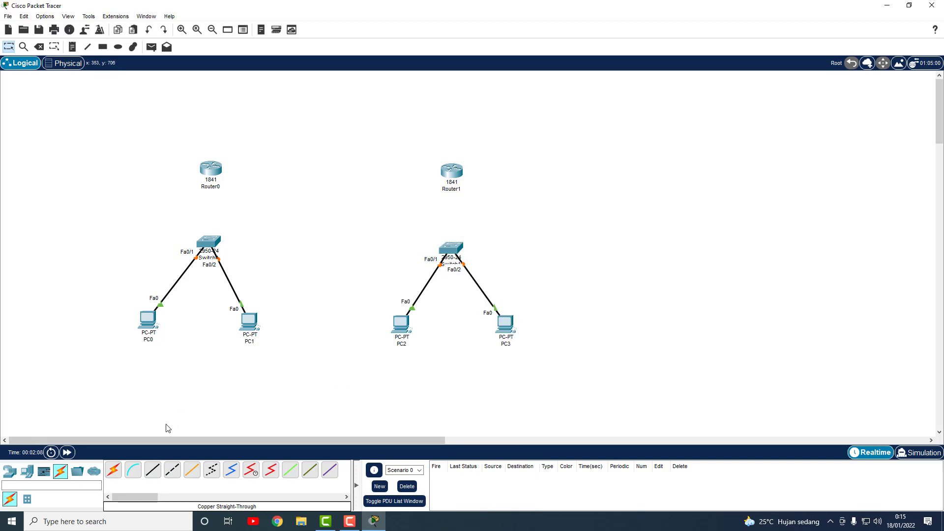
# - Connect Switch0's FastEthernet0/3 to Router0's FastEthernet0/1 with a copper straight-through cable, and move Router0 up and PC1 right for clearer spacing
pyautogui.click(152, 470)
pyautogui.click(152, 469)
pyautogui.click(211, 242)
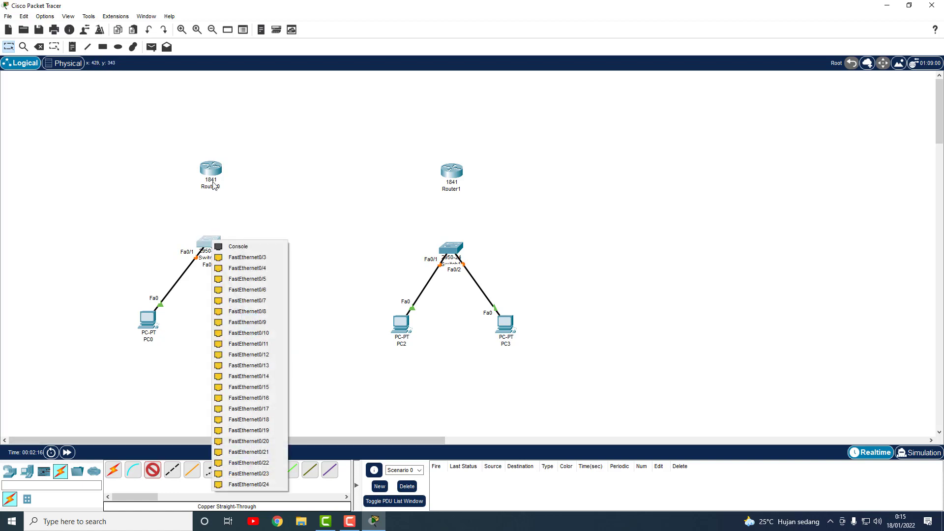
pyautogui.click(242, 257)
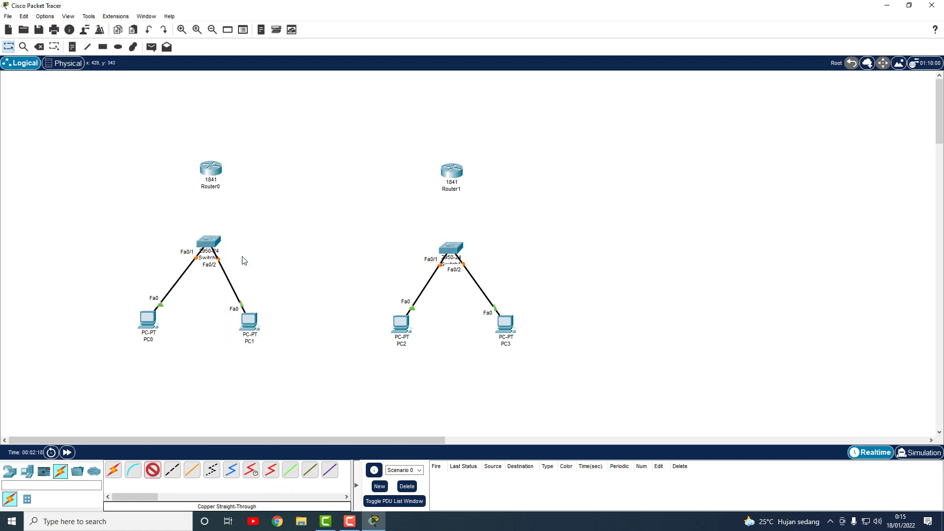
pyautogui.click(210, 170)
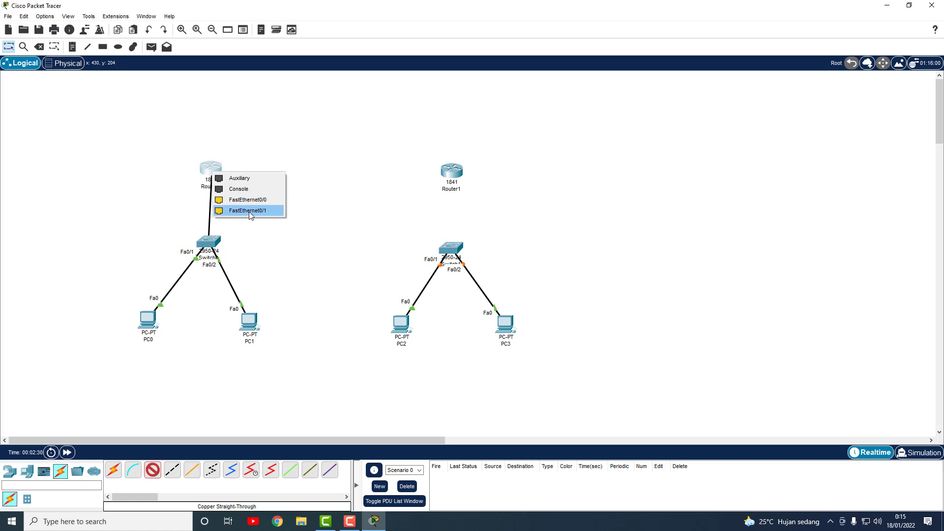
pyautogui.click(250, 210)
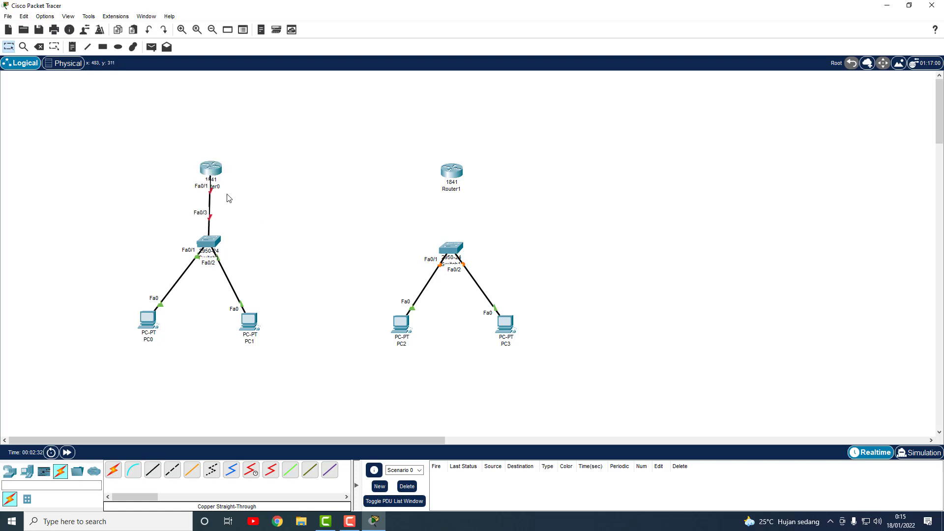
pyautogui.moveTo(218, 175); pyautogui.dragTo(218, 160)
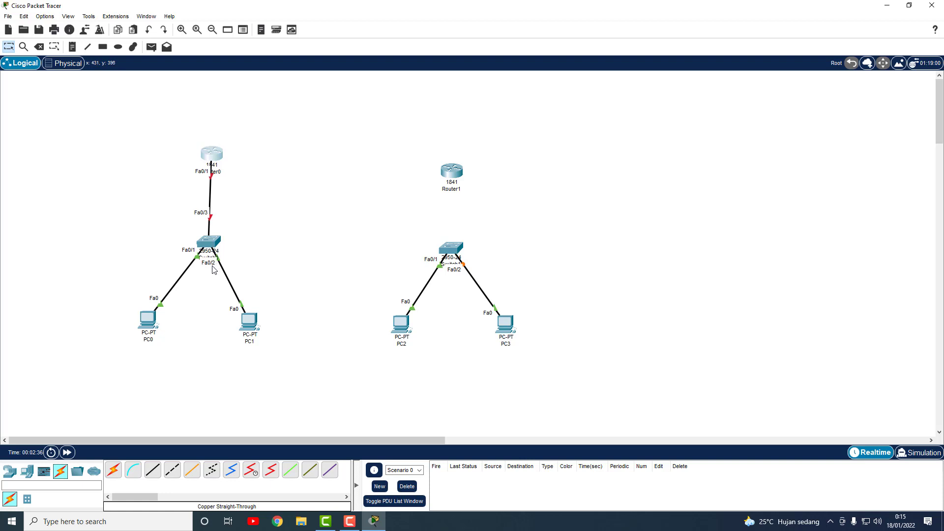
pyautogui.moveTo(259, 325); pyautogui.dragTo(263, 325)
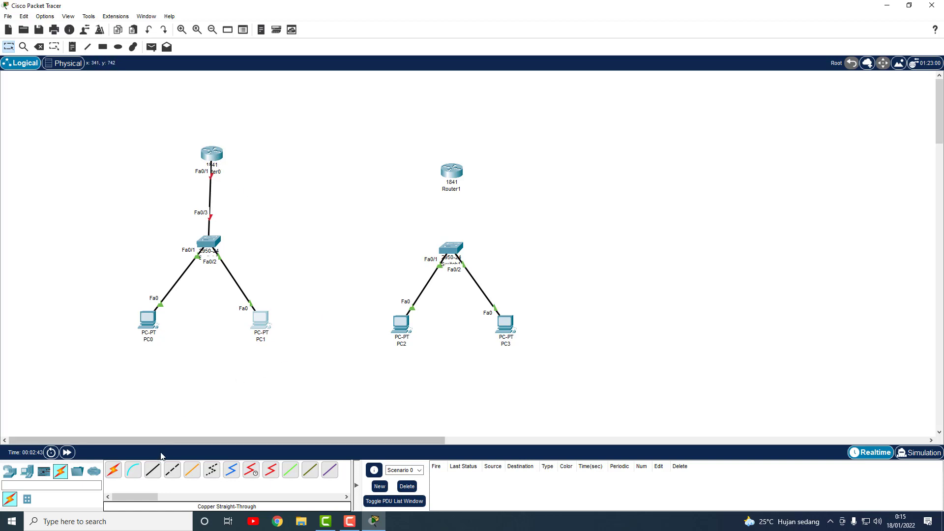
# - Connect Switch1's FastEthernet0/3 to Router1's FastEthernet0/1 with a copper straight-through cable, and move Router1 up for clearer spacing
pyautogui.click(152, 470)
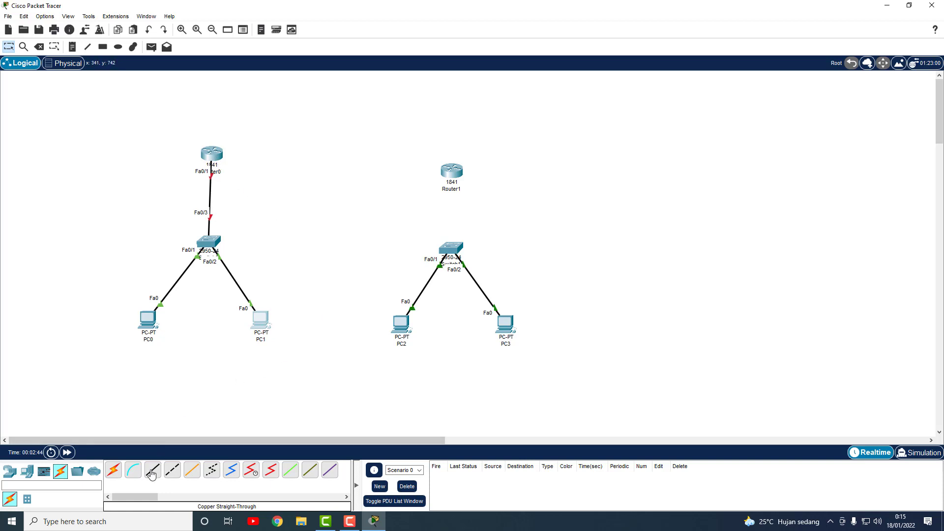
pyautogui.click(452, 251)
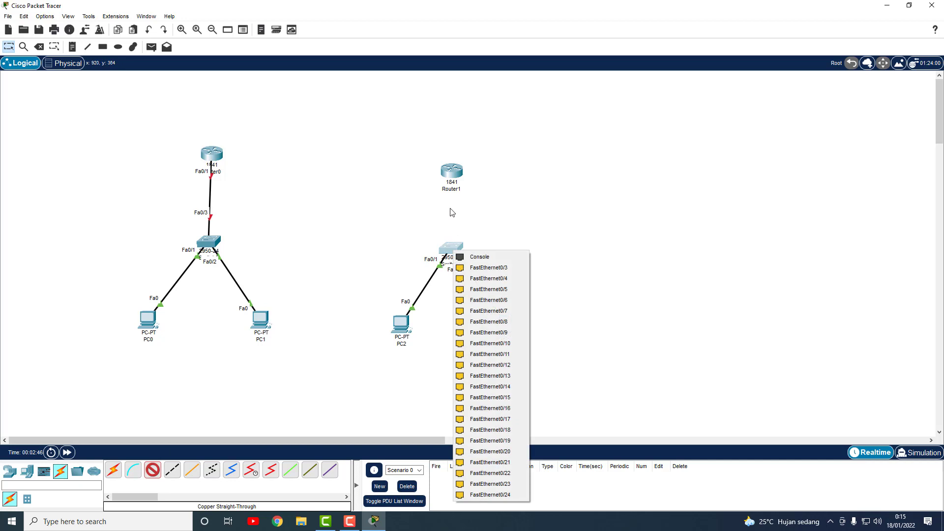
pyautogui.click(487, 267)
pyautogui.click(453, 175)
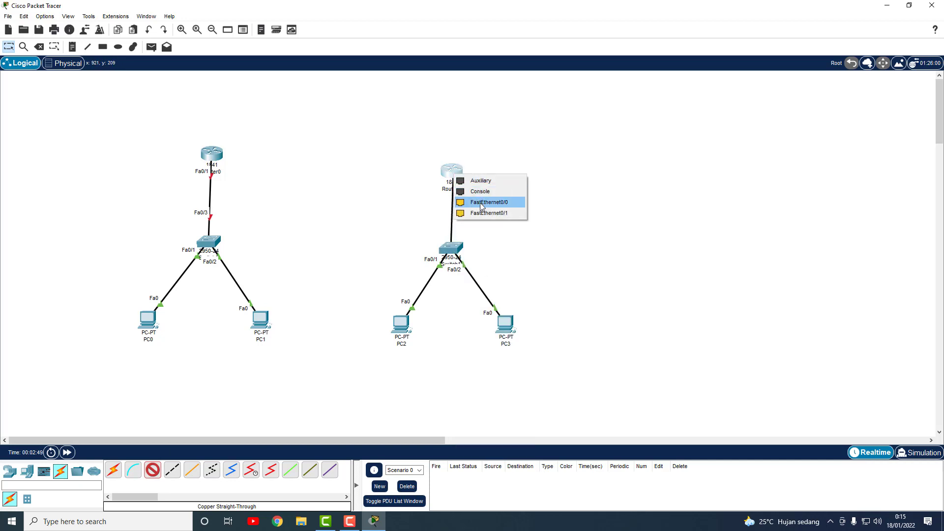
pyautogui.click(484, 213)
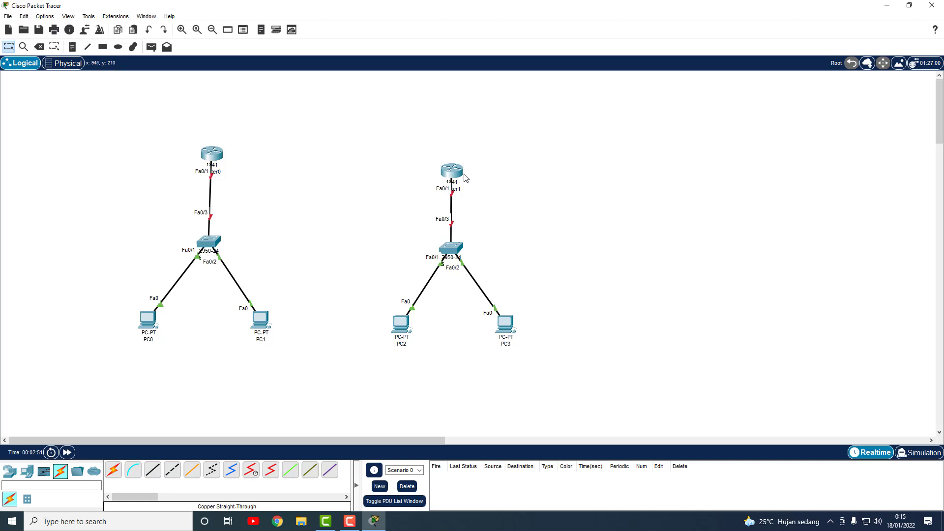
pyautogui.moveTo(465, 178); pyautogui.dragTo(458, 158)
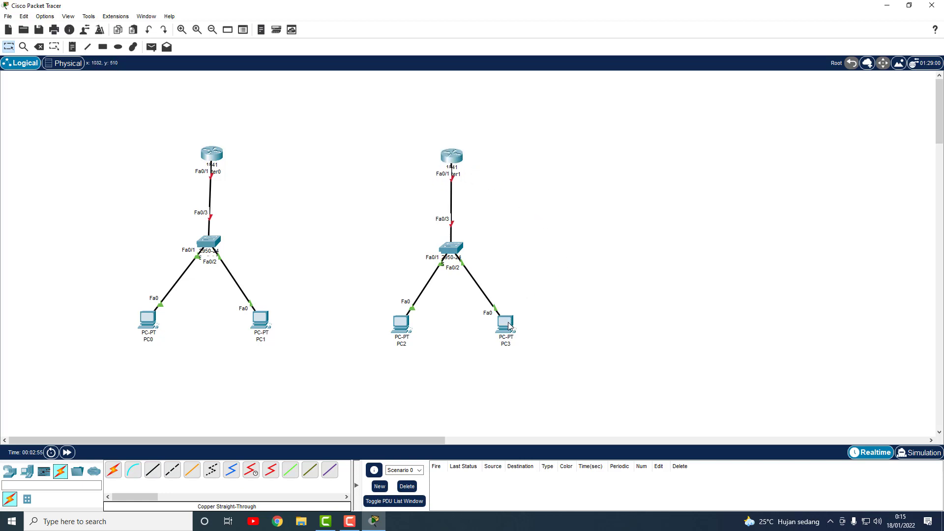
pyautogui.moveTo(510, 326); pyautogui.dragTo(512, 328)
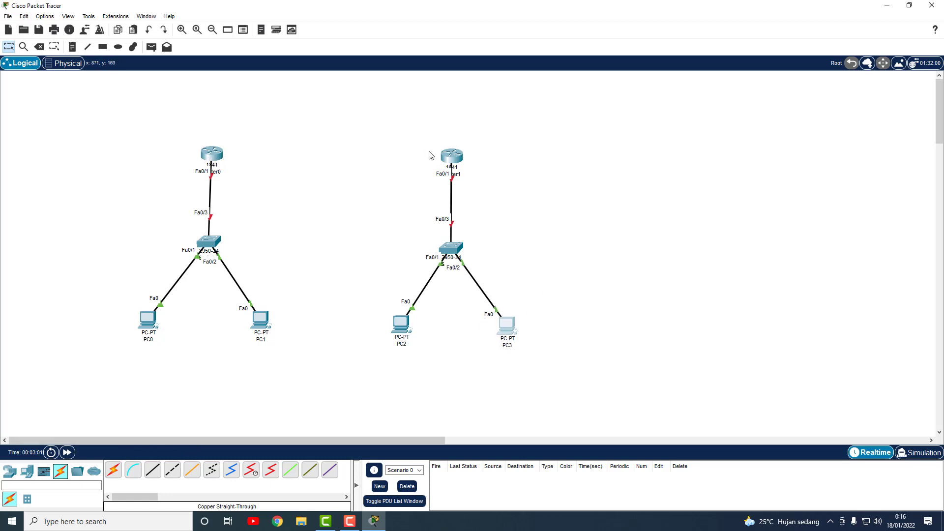
# - Connect Router0's FastEthernet0/0 to Router1's FastEthernet0/0 with a copper cross-over cable, and nudge Router1 level with Router0
pyautogui.click(173, 471)
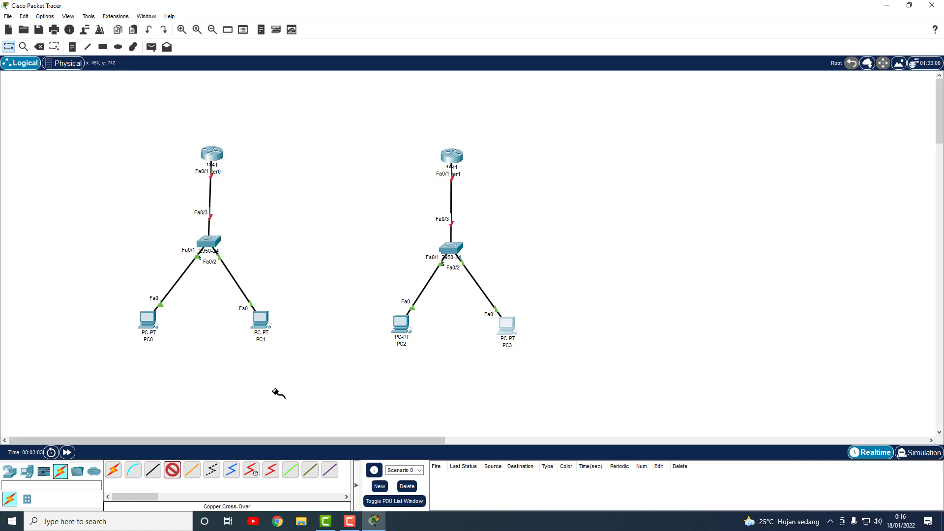
pyautogui.click(215, 155)
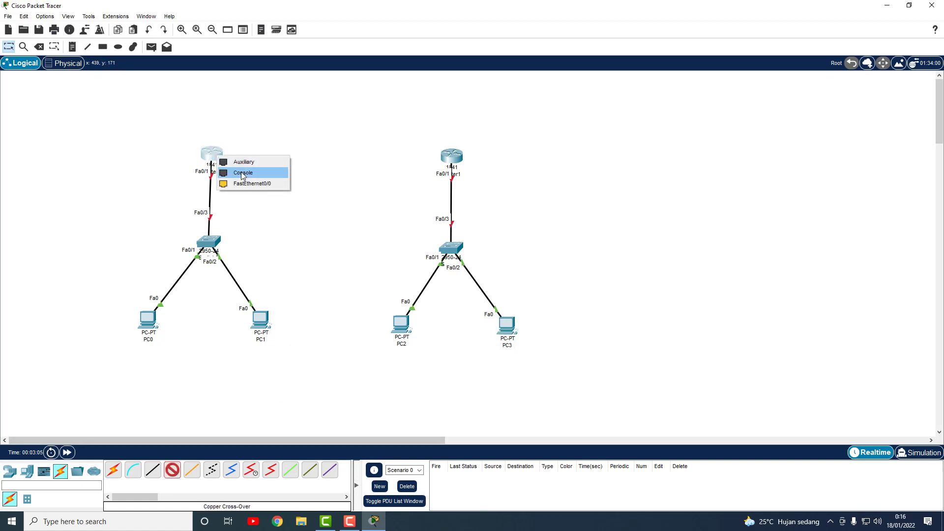
pyautogui.click(254, 182)
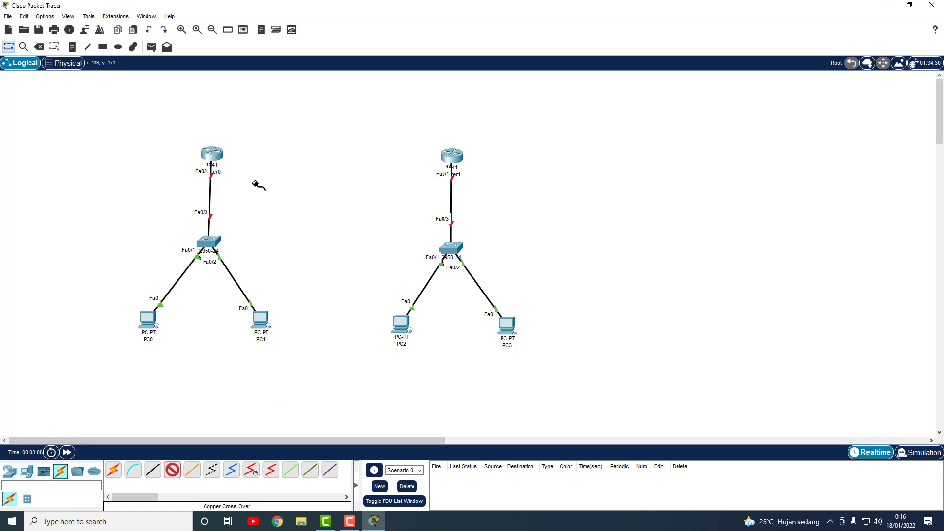
pyautogui.click(442, 155)
pyautogui.click(470, 185)
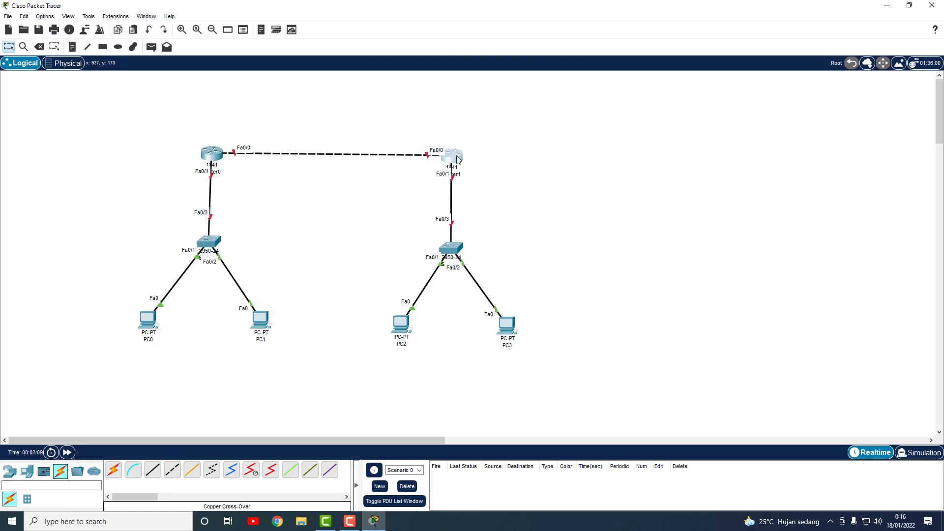
pyautogui.moveTo(456, 160); pyautogui.dragTo(458, 158)
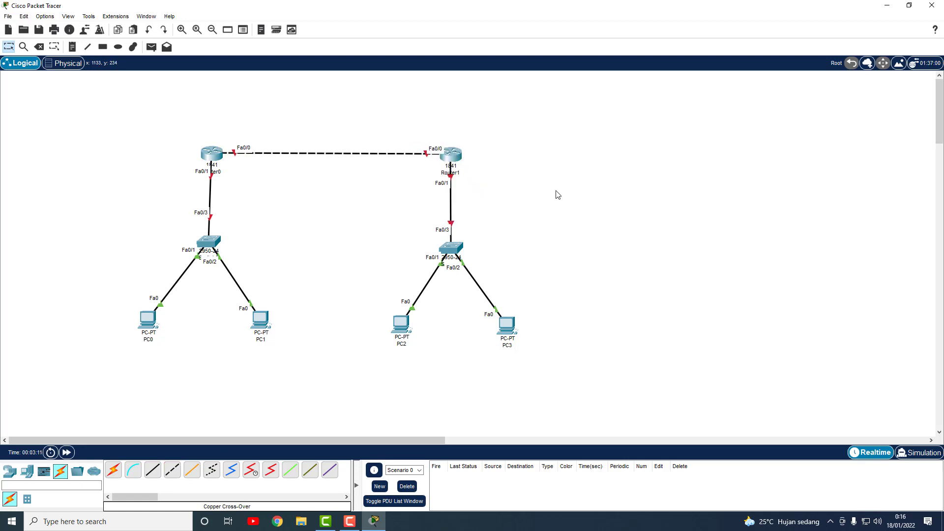
# - Move PC0 slightly right and change its name label to "IP : 192.168.2.7"
pyautogui.moveTo(151, 330); pyautogui.dragTo(159, 330)
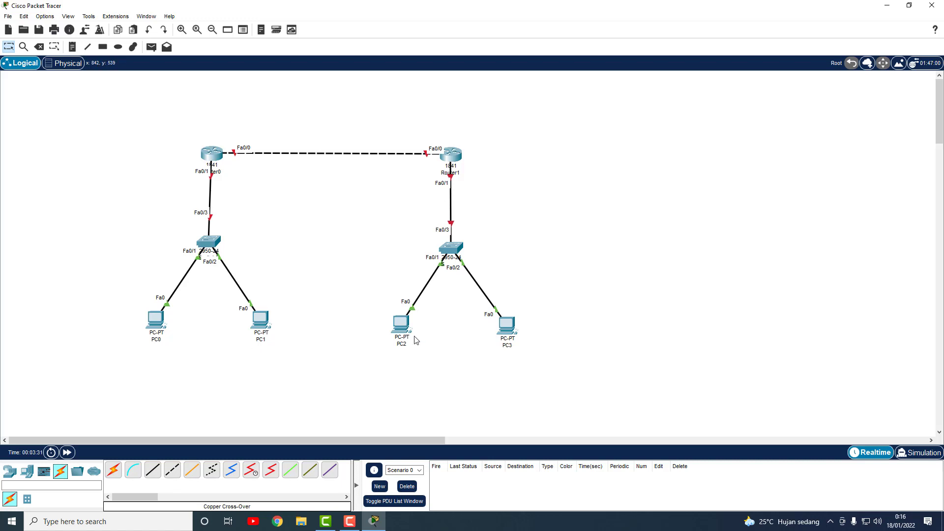
pyautogui.click(159, 344)
pyautogui.moveTo(156, 340); pyautogui.dragTo(149, 340)
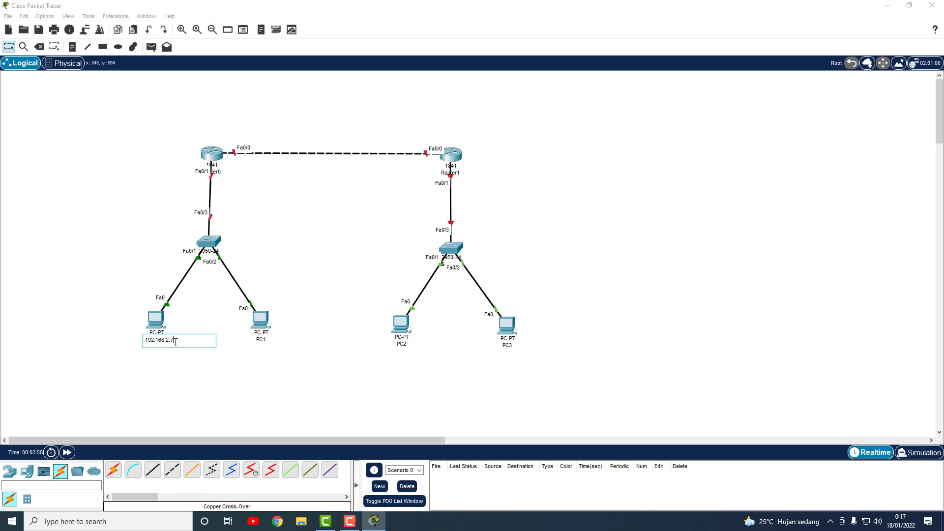
pyautogui.press('Home')
pyautogui.write('IP :')
pyautogui.click(176, 372)
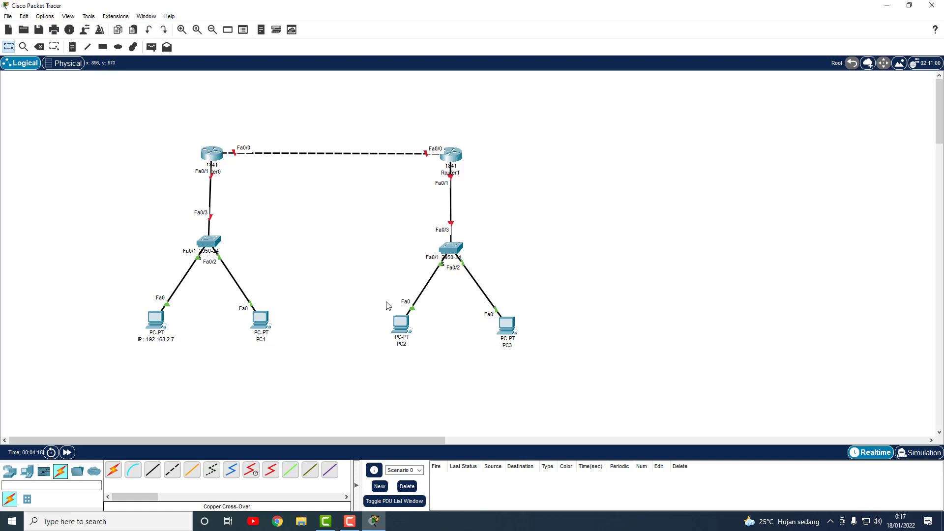
# - Copy PC0's label text to PC1's name label and edit it to read "IP : 192.168.2.9"
pyautogui.click(161, 340)
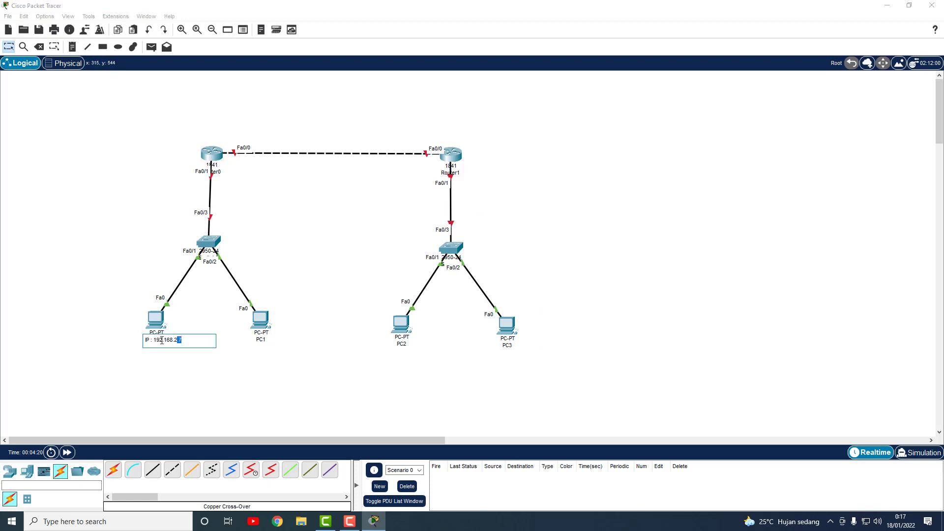
pyautogui.moveTo(162, 341); pyautogui.dragTo(136, 341)
pyautogui.hotkey('ctrl', 'c')
pyautogui.click(217, 377)
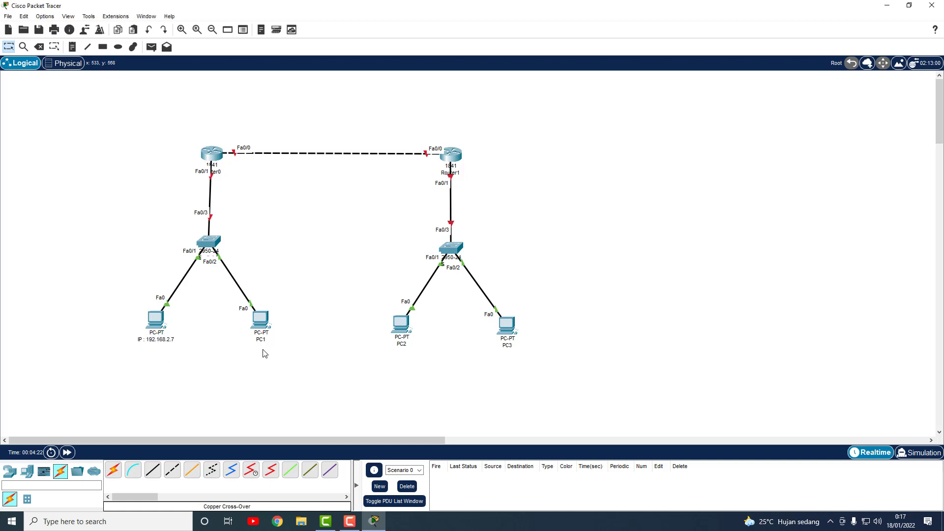
pyautogui.click(261, 340)
pyautogui.hotkey('ctrl', 'v')
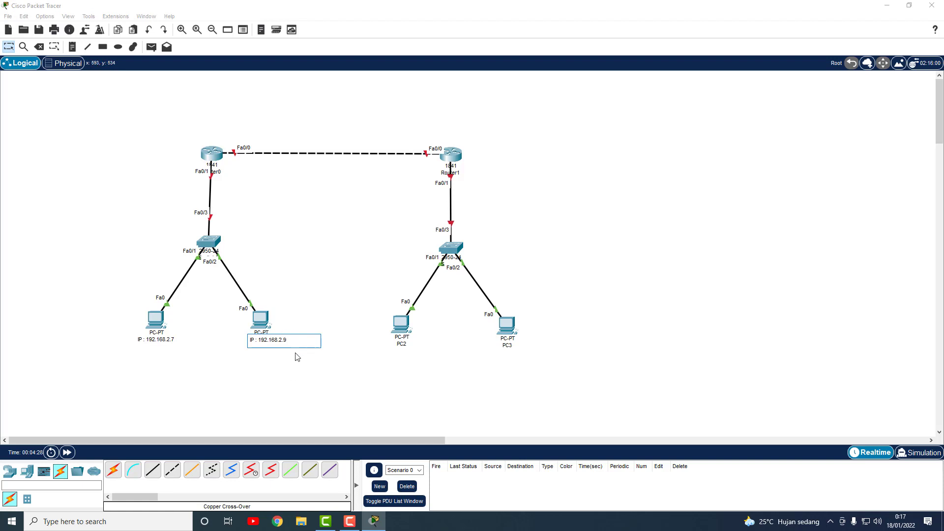
pyautogui.click(293, 376)
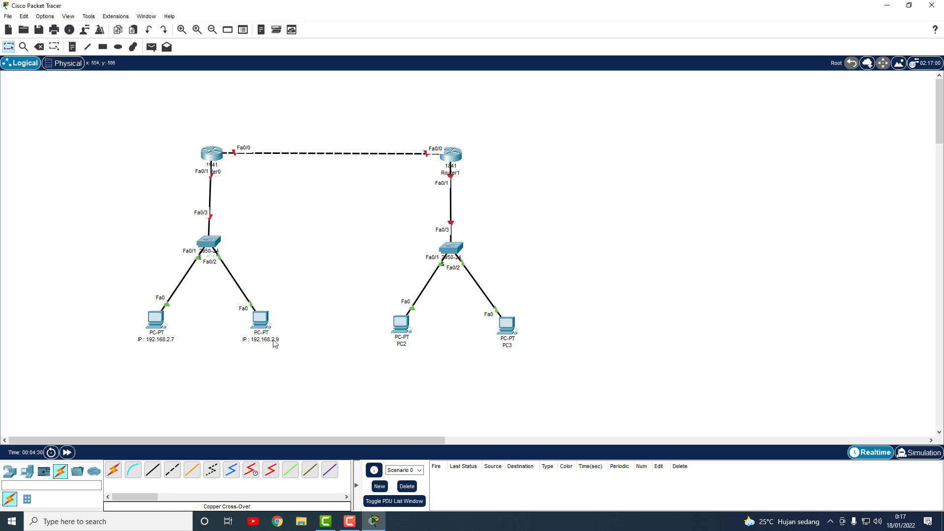
# - Paste the copied label text over PC2's name and edit it to read "IP : 192.168.3.5"
pyautogui.click(401, 344)
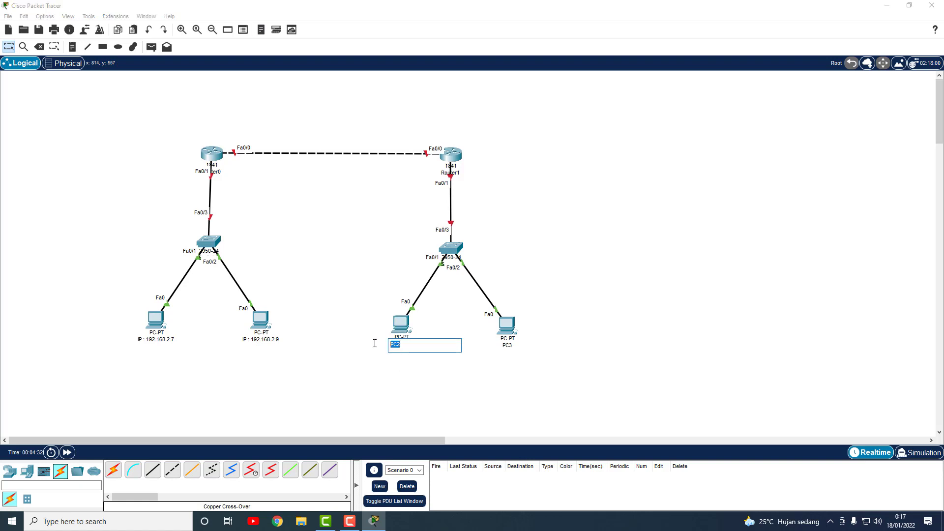
pyautogui.hotkey('ctrl', 'v')
pyautogui.click(394, 360)
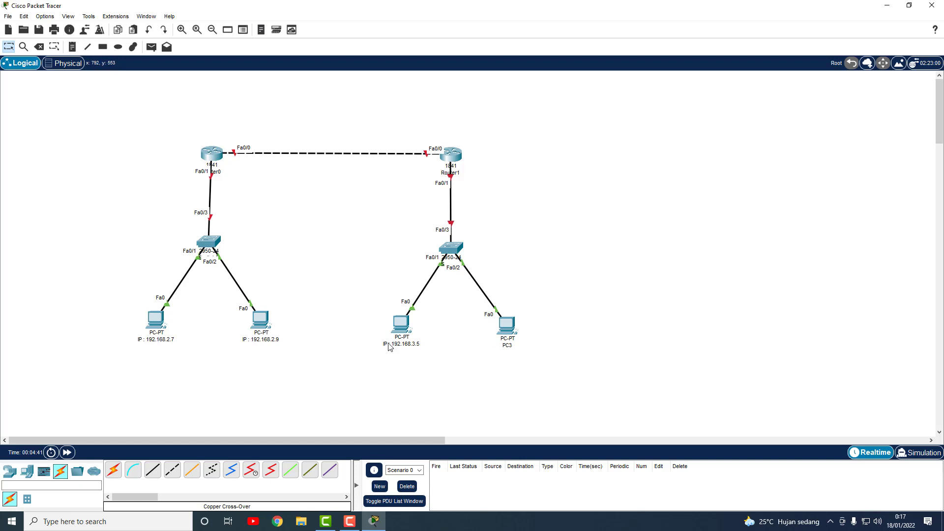
# - Copy PC0's label text to PC3's name label and edit it to read "IP : 192.168.3.7"
pyautogui.click(168, 340)
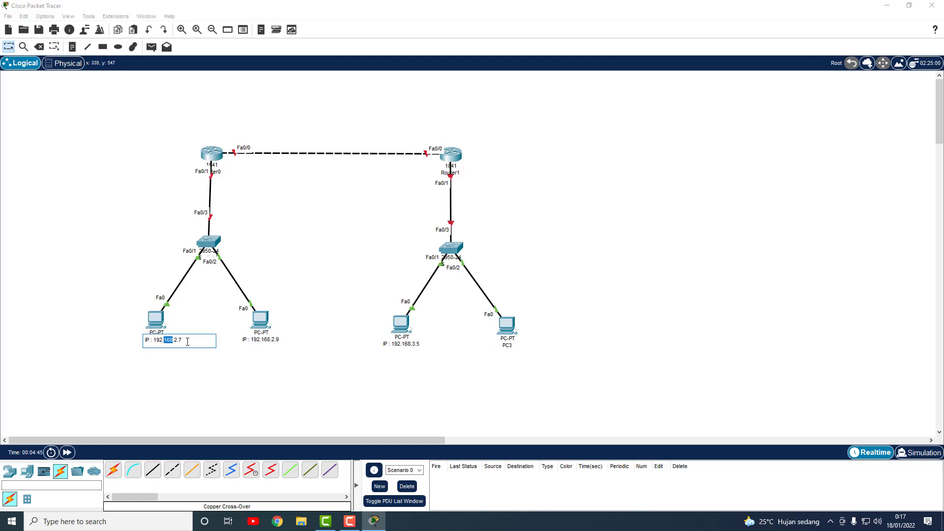
pyautogui.moveTo(187, 342); pyautogui.dragTo(136, 340)
pyautogui.click(305, 394)
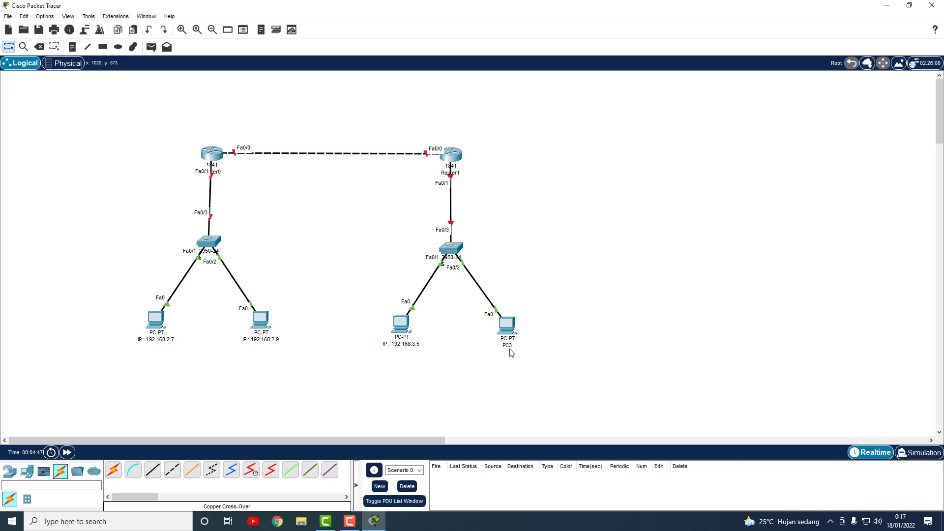
pyautogui.doubleClick(511, 346)
pyautogui.hotkey('ctrl', 'v')
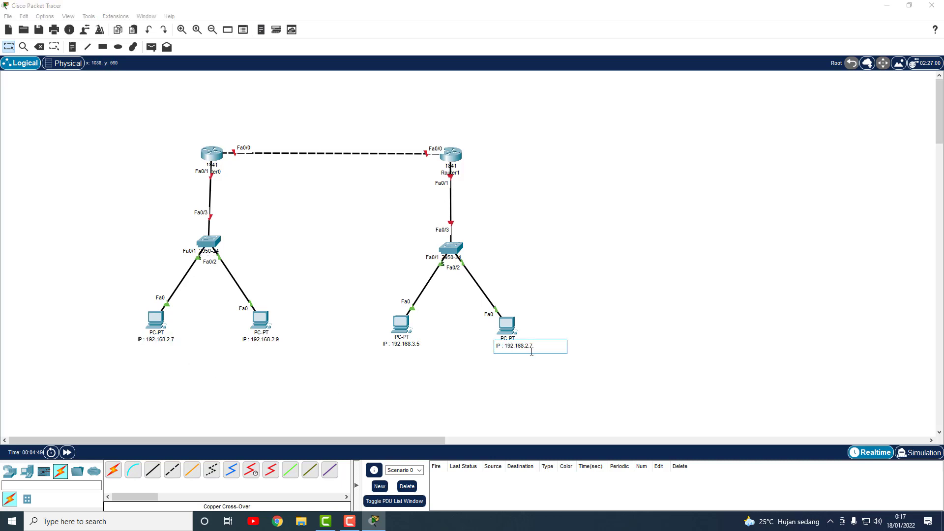
pyautogui.moveTo(524, 347); pyautogui.dragTo(528, 347)
pyautogui.press('BackSpace')
pyautogui.write('7')
pyautogui.click(509, 368)
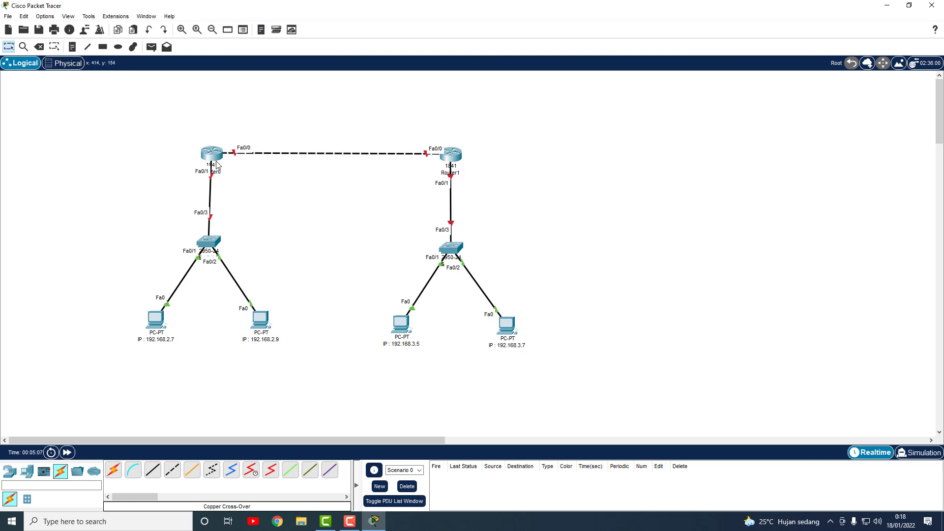
# - Place a note reading "Fa0/0 : 192.168.1.2" on the workspace and position it directly above Router0
pyautogui.click(73, 47)
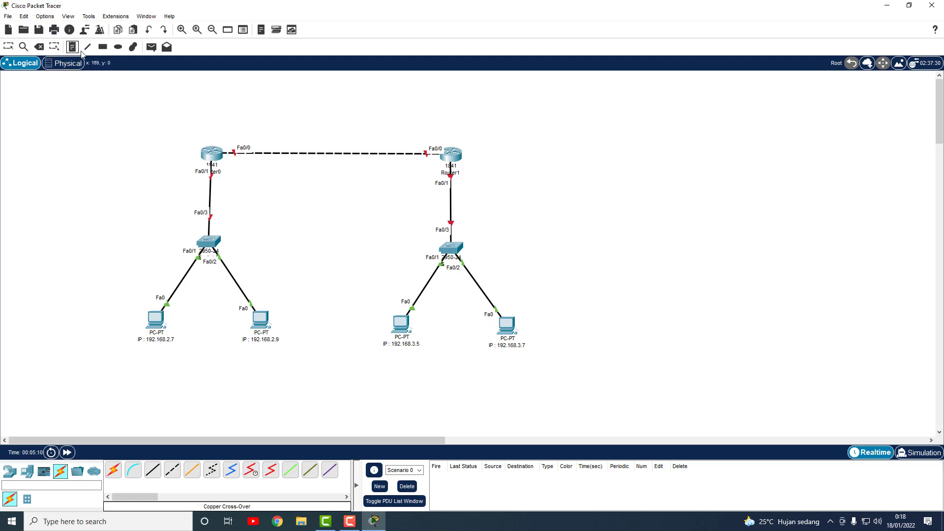
pyautogui.click(226, 134)
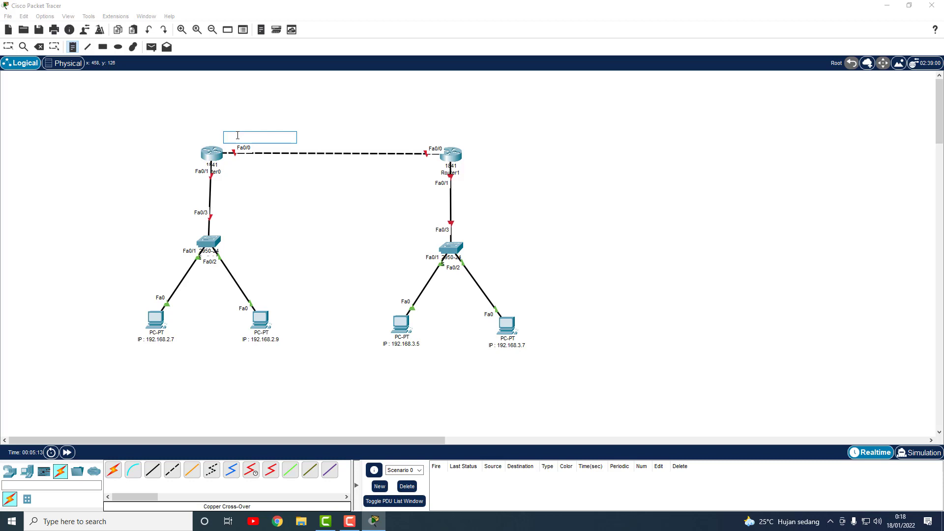
pyautogui.write('IP')
pyautogui.write('Fa0/0 : 192.168.1.2')
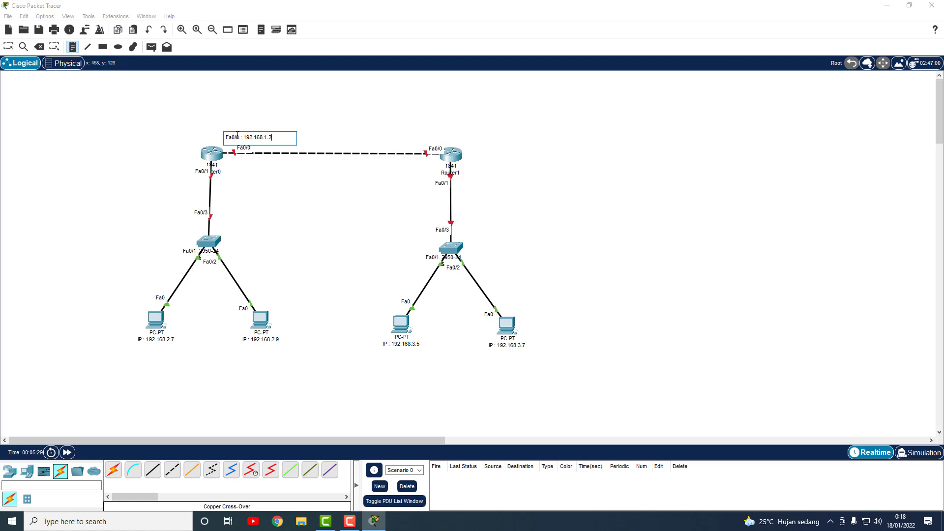
pyautogui.click(8, 46)
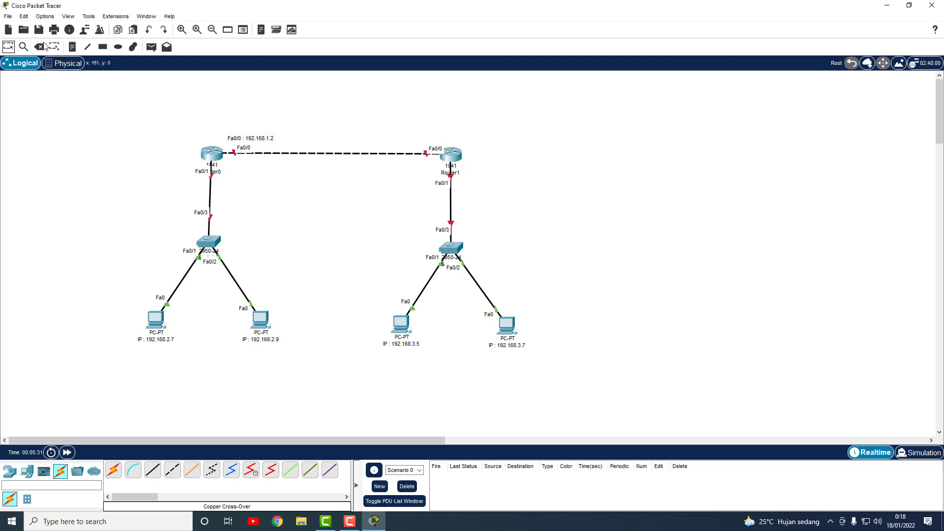
pyautogui.moveTo(261, 140); pyautogui.dragTo(244, 139)
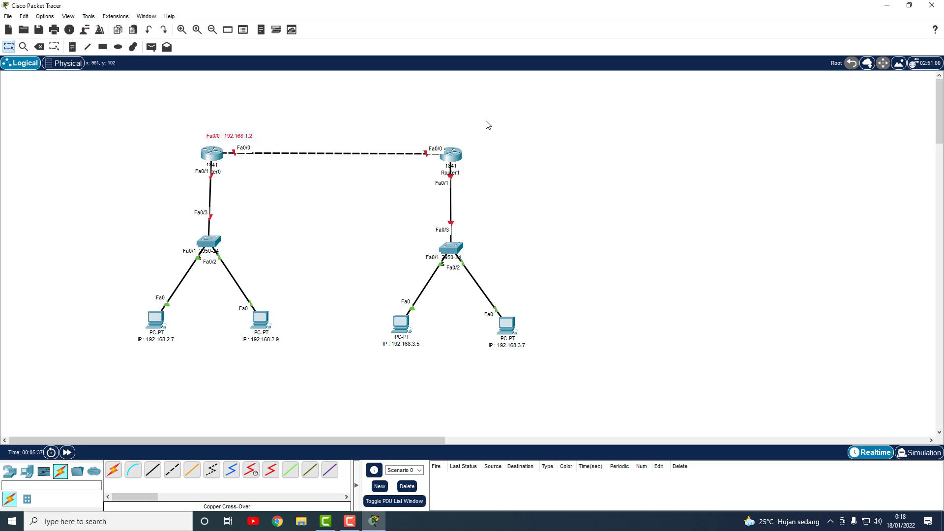
# - Duplicate Router0's address note, place the copy above Router1, and change its text to "Fa0/0 : 192.168.1.4"
pyautogui.hotkey('ctrl', 'c')
pyautogui.hotkey('ctrl', 'v')
pyautogui.moveTo(227, 114); pyautogui.dragTo(301, 125)
pyautogui.moveTo(364, 138); pyautogui.dragTo(449, 141)
pyautogui.doubleClick(457, 138)
pyautogui.click(473, 137)
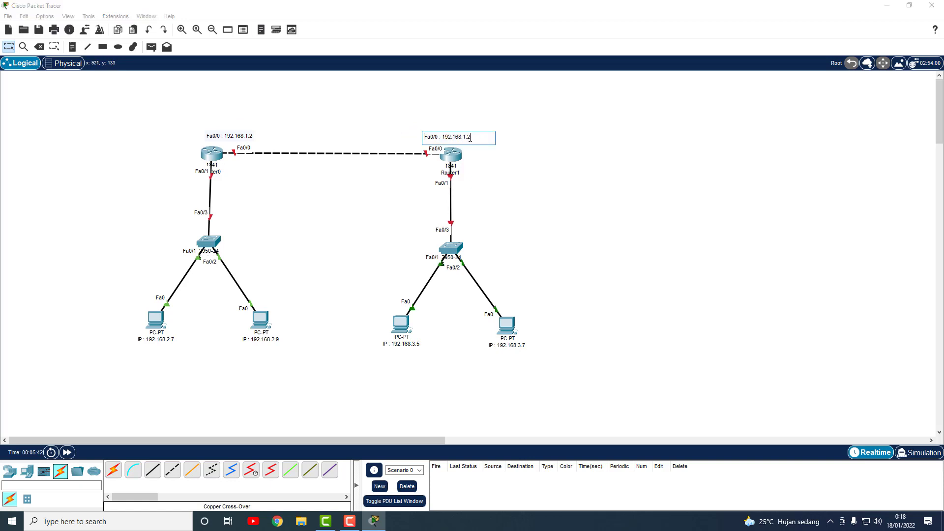
pyautogui.doubleClick(469, 137)
pyautogui.write('4')
pyautogui.click(527, 170)
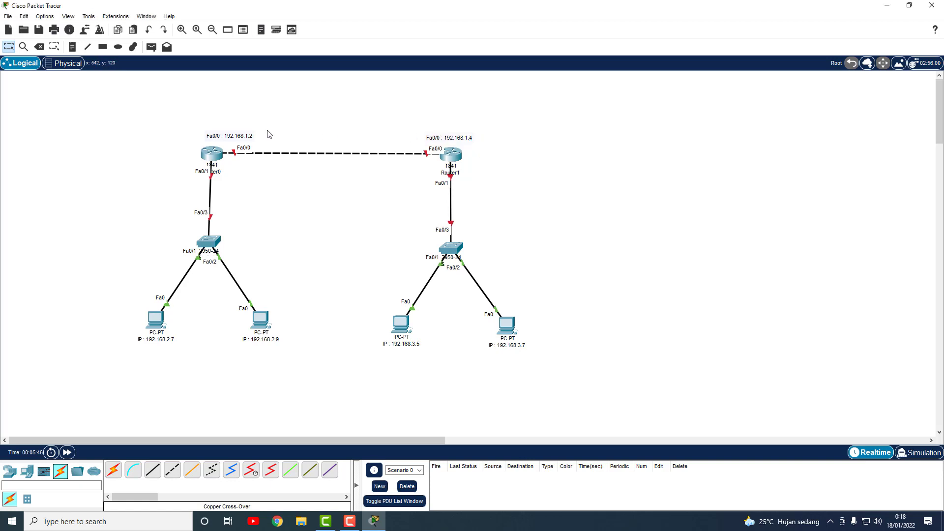
pyautogui.click(462, 134)
pyautogui.click(559, 154)
# - Place another copy of Router0's address note to the left of Router0 and change its text to "Fa0/1 : 192.168.2.2"
pyautogui.moveTo(238, 136); pyautogui.dragTo(167, 170)
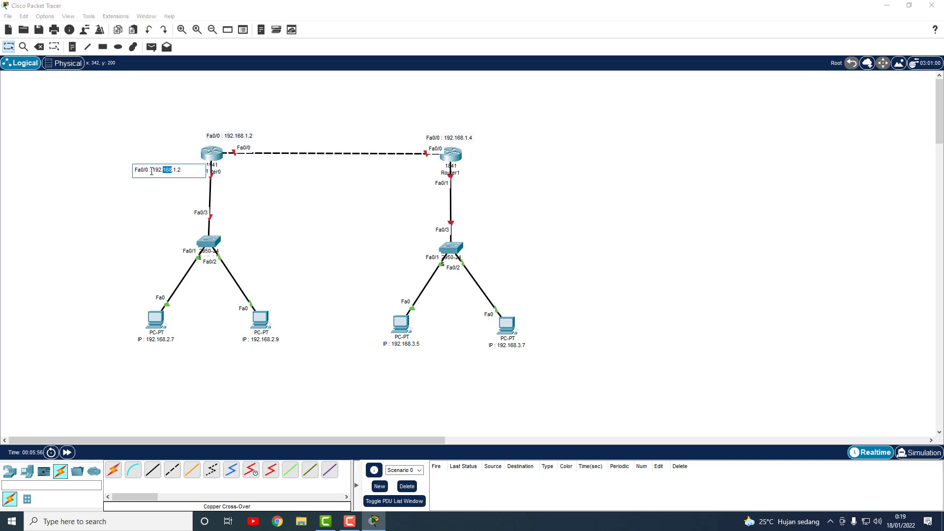
pyautogui.doubleClick(146, 170)
pyautogui.press('Delete')
pyautogui.press('Delete')
pyautogui.write('2')
pyautogui.press('BackSpace')
pyautogui.write('.3')
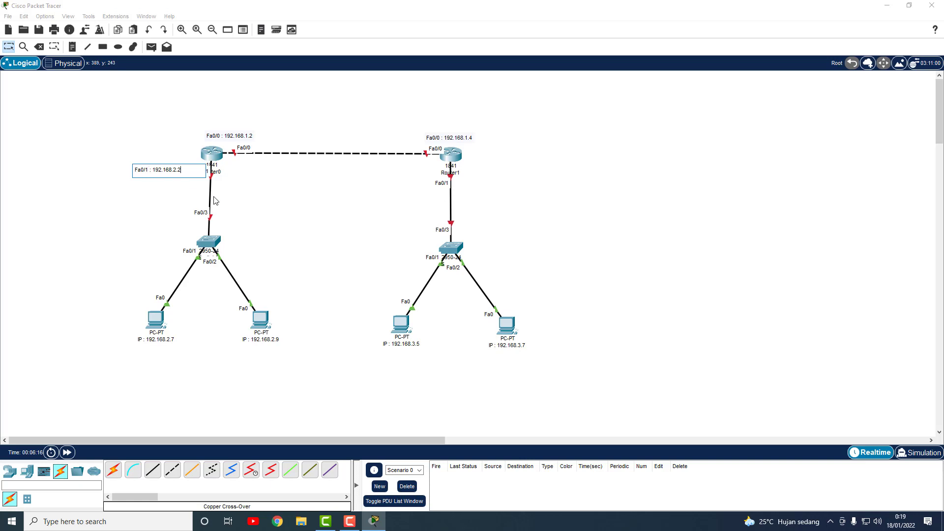
pyautogui.click(156, 211)
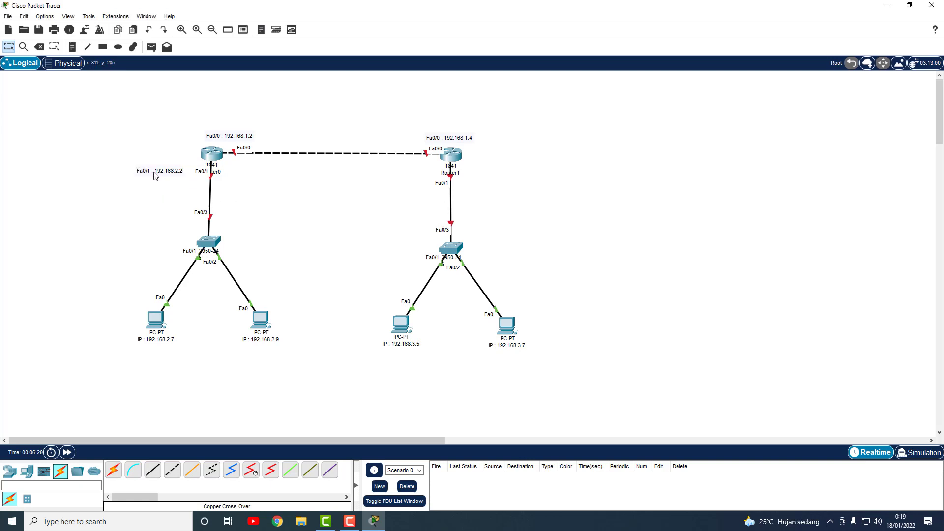
# - Place another copy of Router0's address note beside Router1 and change its text to "Fa0/1 : 192.168.3.3"
pyautogui.click(166, 177)
pyautogui.click(154, 209)
pyautogui.hotkey('ctrl', 'v')
pyautogui.moveTo(228, 117); pyautogui.dragTo(494, 170)
pyautogui.doubleClick(492, 168)
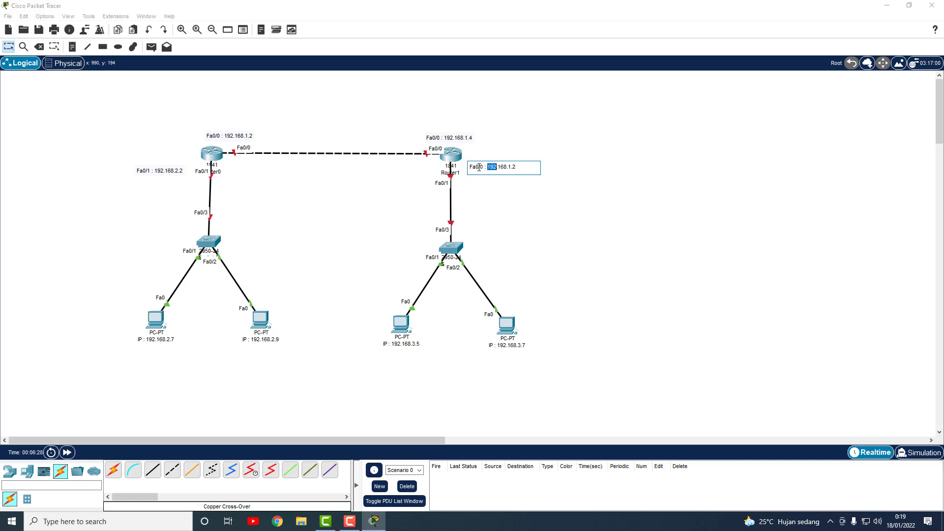
pyautogui.click(480, 168)
pyautogui.click(522, 194)
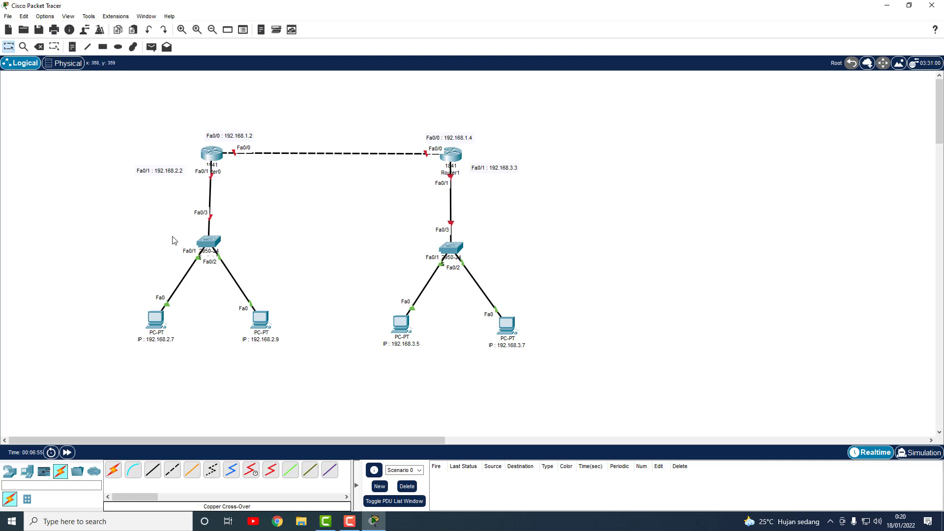
# - Try to send a simple PDU from the PC labelled 192.168.2.7 to the PC labelled 192.168.2.9
pyautogui.click(151, 47)
pyautogui.click(156, 320)
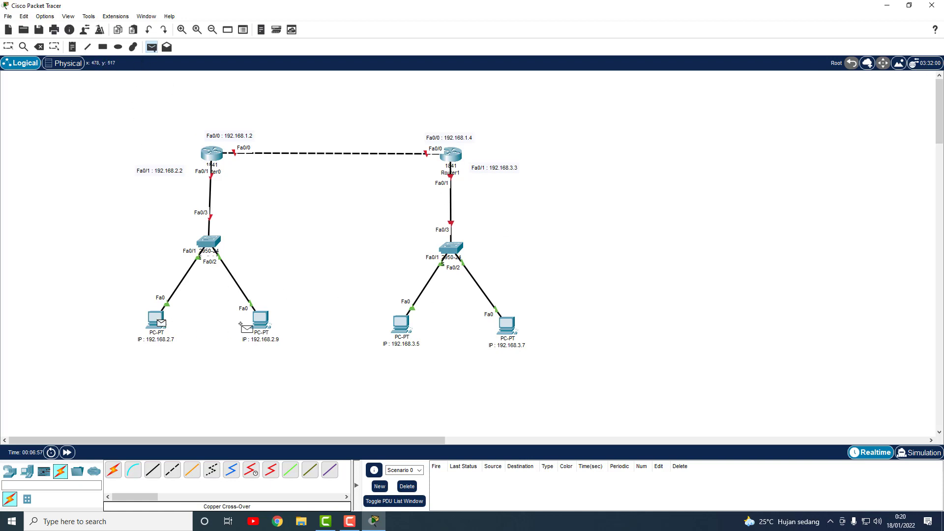
pyautogui.click(257, 326)
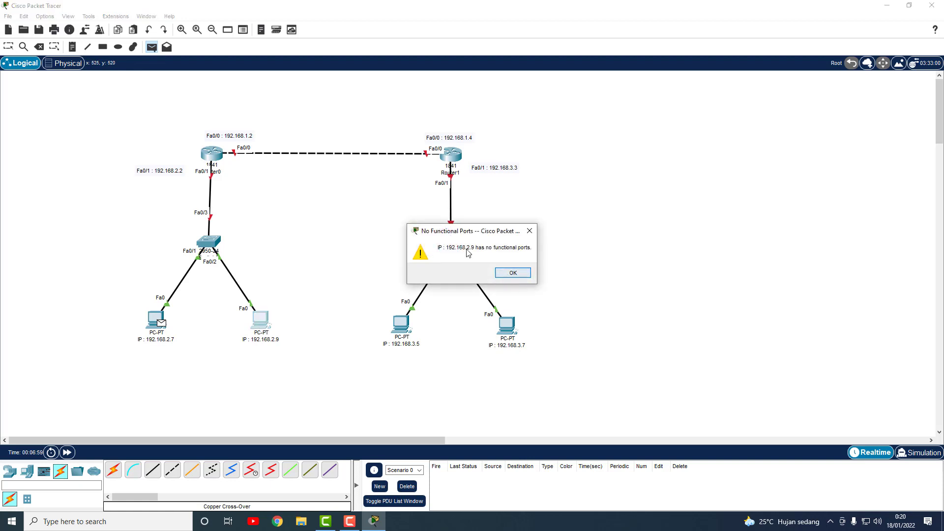
pyautogui.click(502, 272)
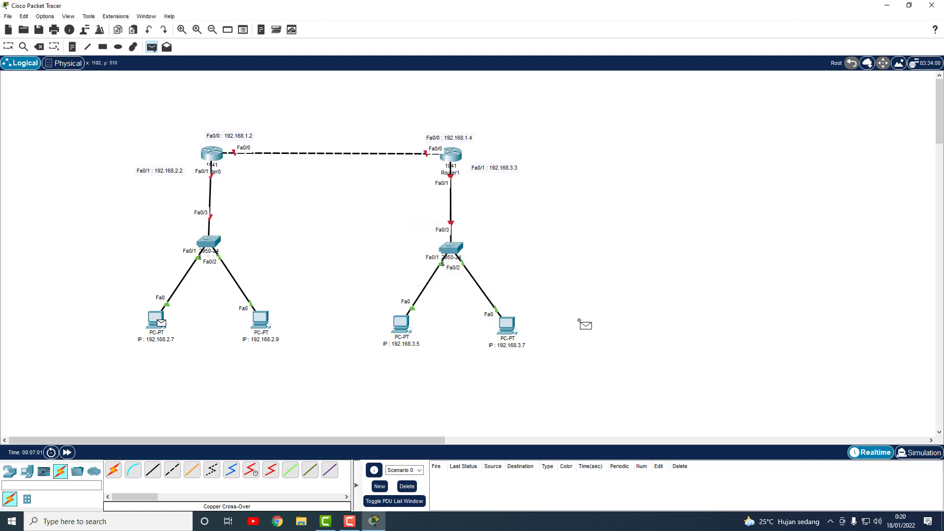
pyautogui.press('Escape')
# - Copy the address from the first PC's label and set that PC's static IPv4 address to 192.168.2.7
pyautogui.click(157, 341)
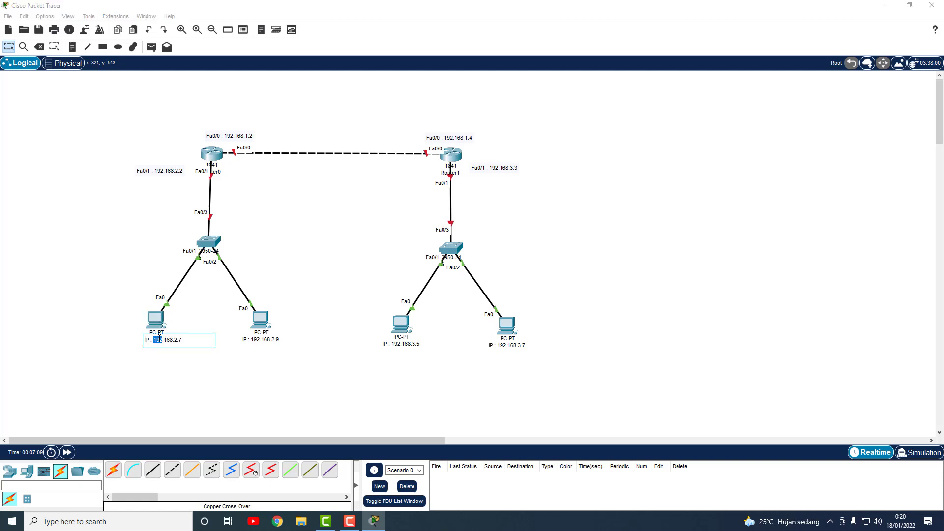
pyautogui.moveTo(157, 341); pyautogui.dragTo(187, 340)
pyautogui.click(198, 372)
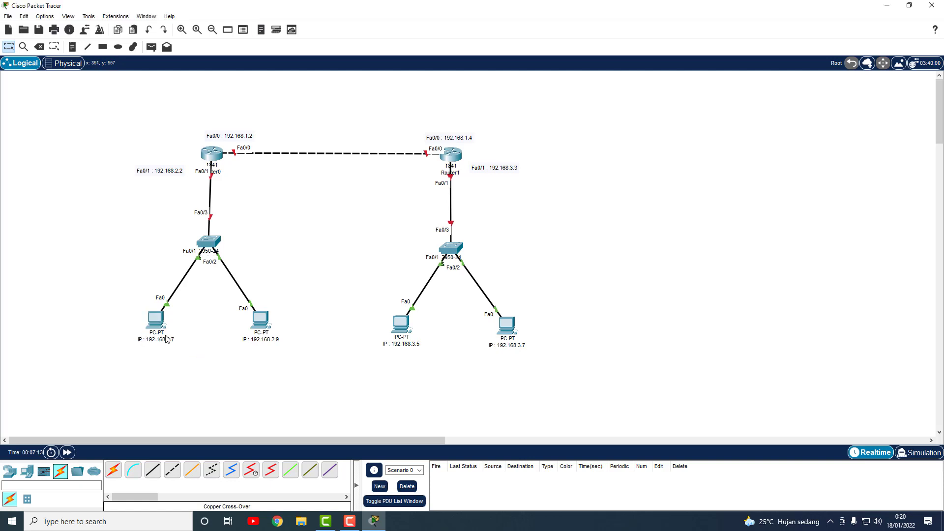
pyautogui.click(157, 321)
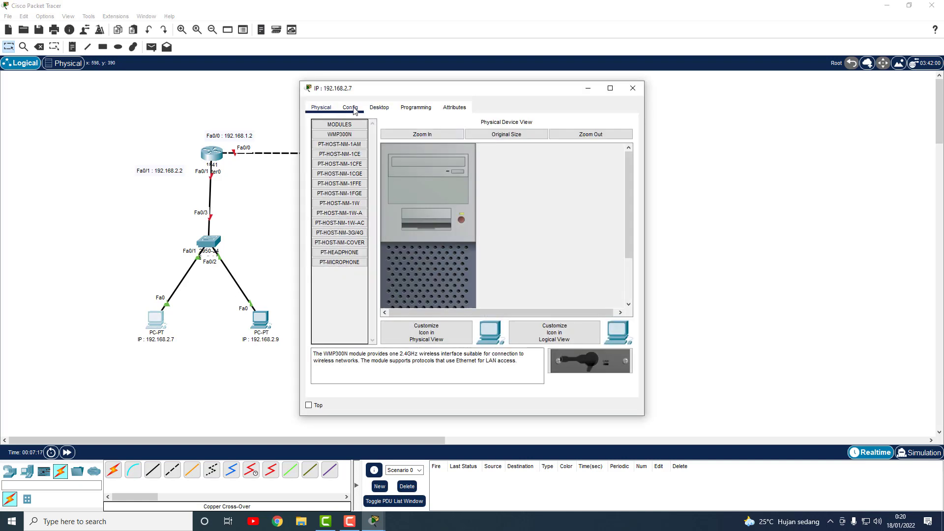
pyautogui.click(377, 110)
pyautogui.click(347, 150)
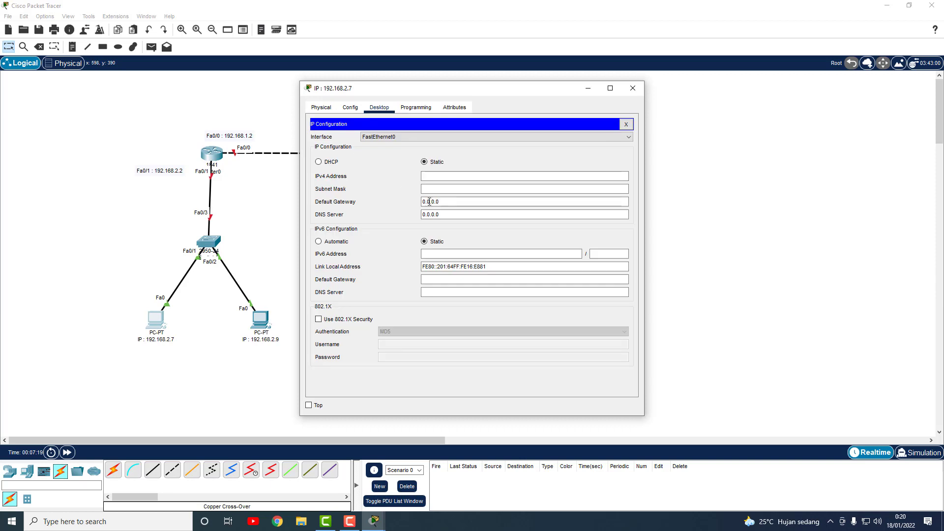
pyautogui.click(439, 176)
pyautogui.write('192.168.2.7')
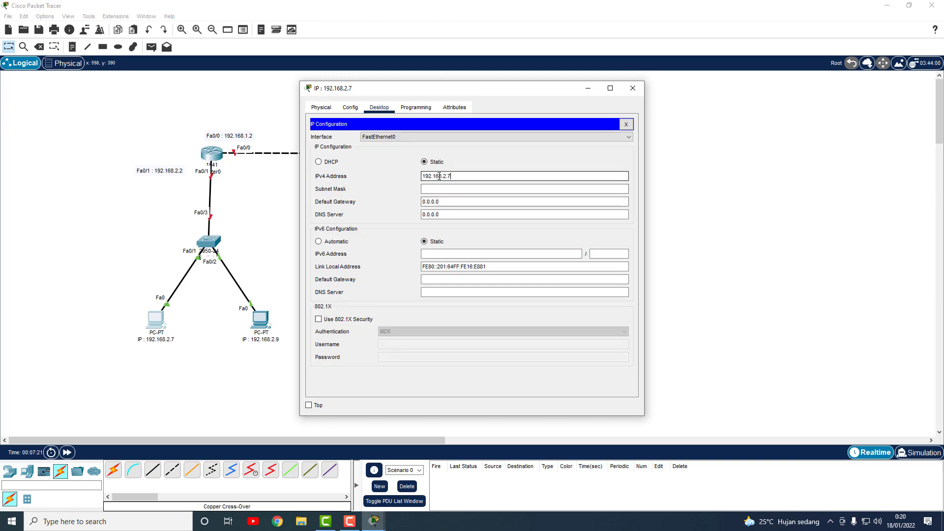
# - Give the 192.168.2.7 PC the subnet mask 255.255.255.0 and default gateway 192.168.2.2, and close its configuration window
pyautogui.click(453, 189)
pyautogui.press('Tab')
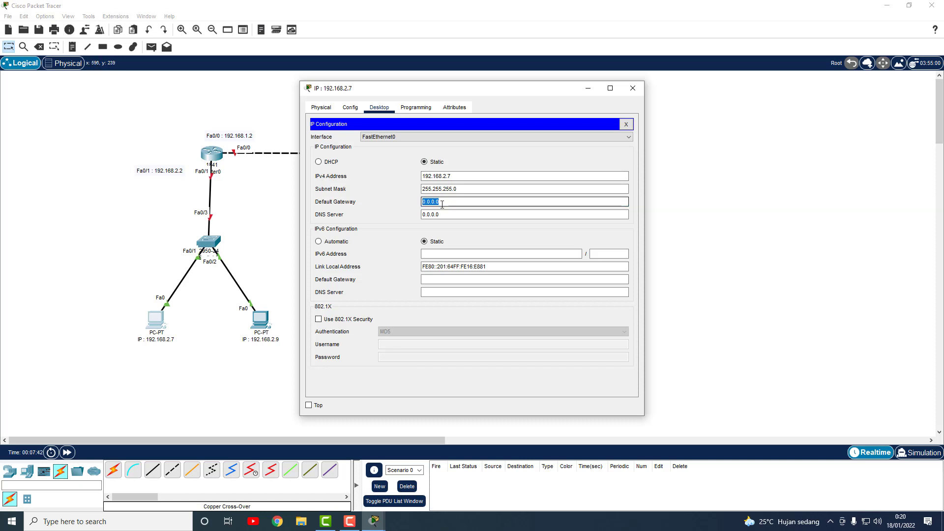
pyautogui.write('192.168.2.2')
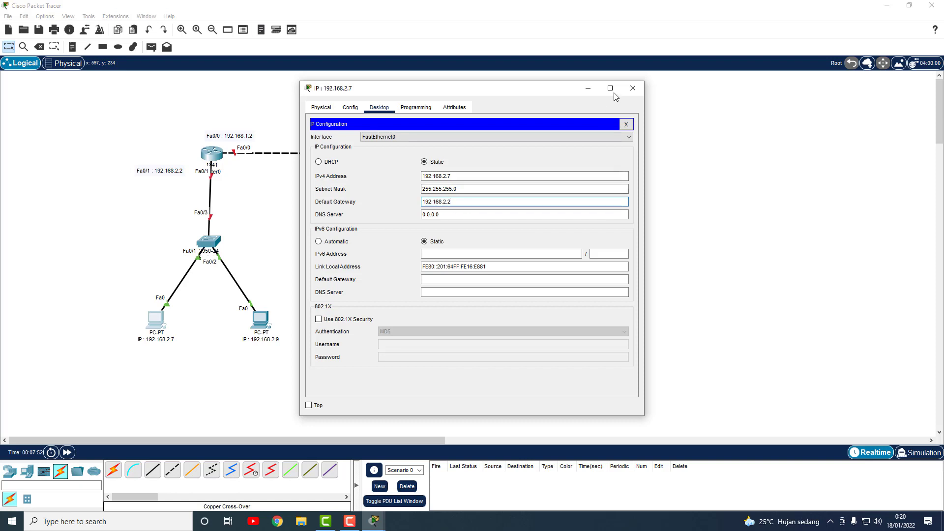
pyautogui.click(633, 88)
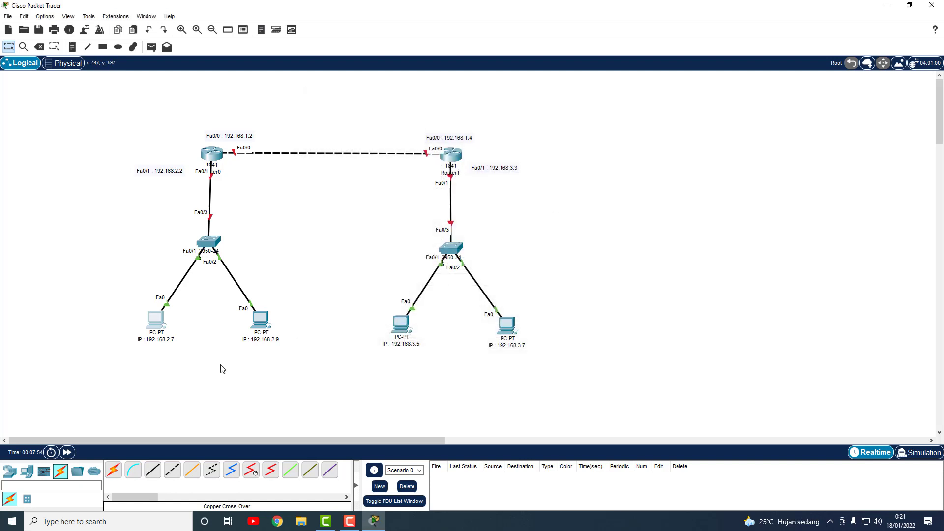
# - Copy the address from the second PC's label and set that PC's static IPv4 address to 192.168.2.9
pyautogui.doubleClick(260, 340)
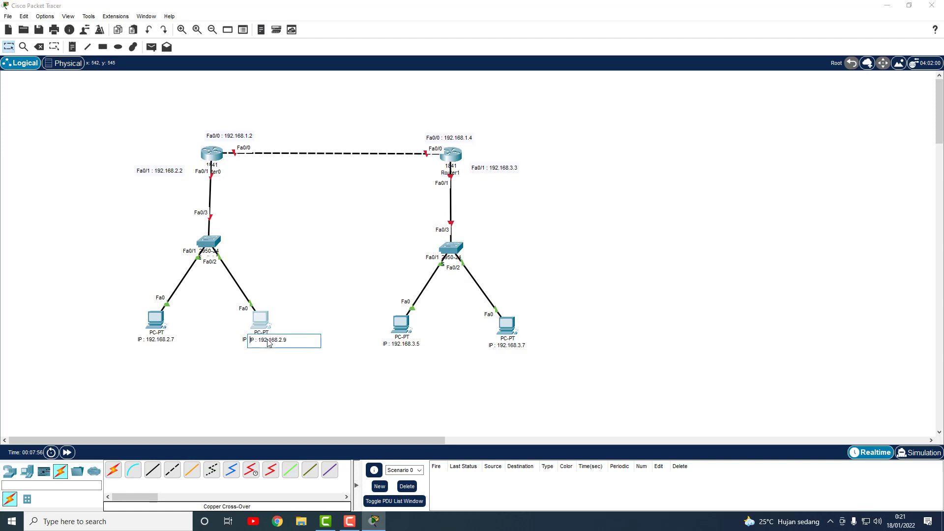
pyautogui.moveTo(290, 341); pyautogui.dragTo(261, 341)
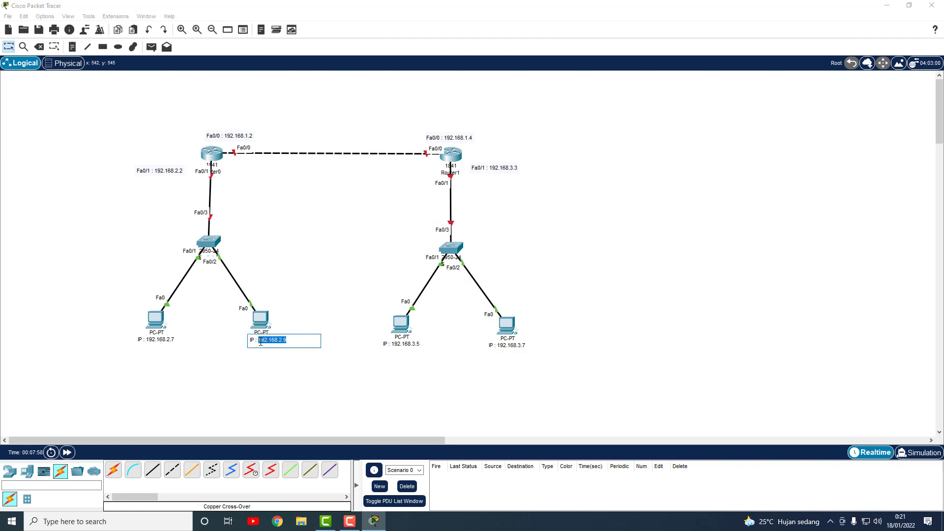
pyautogui.click(282, 374)
pyautogui.click(264, 321)
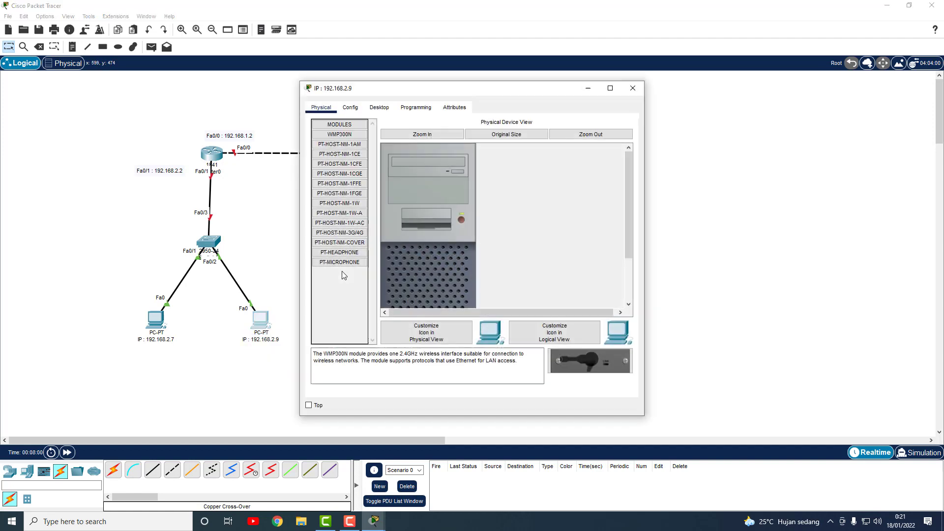
pyautogui.click(377, 109)
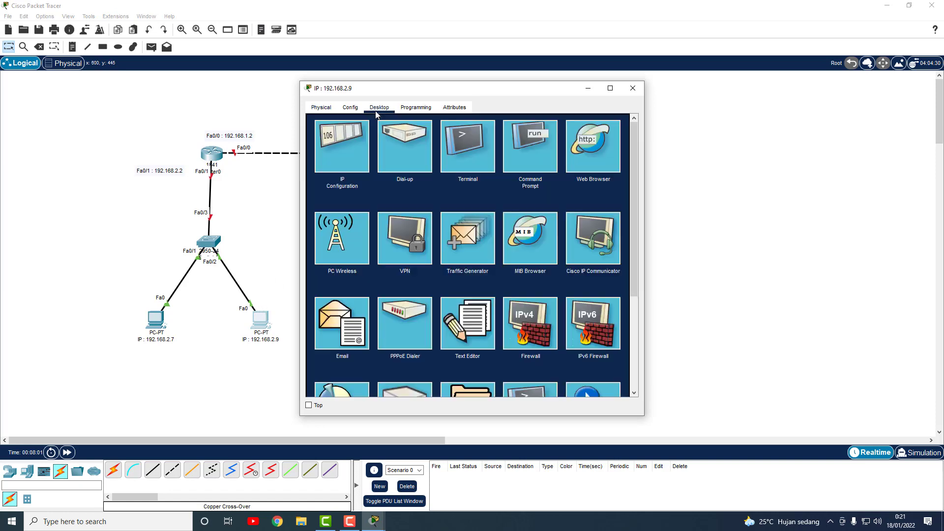
pyautogui.click(340, 157)
pyautogui.click(435, 177)
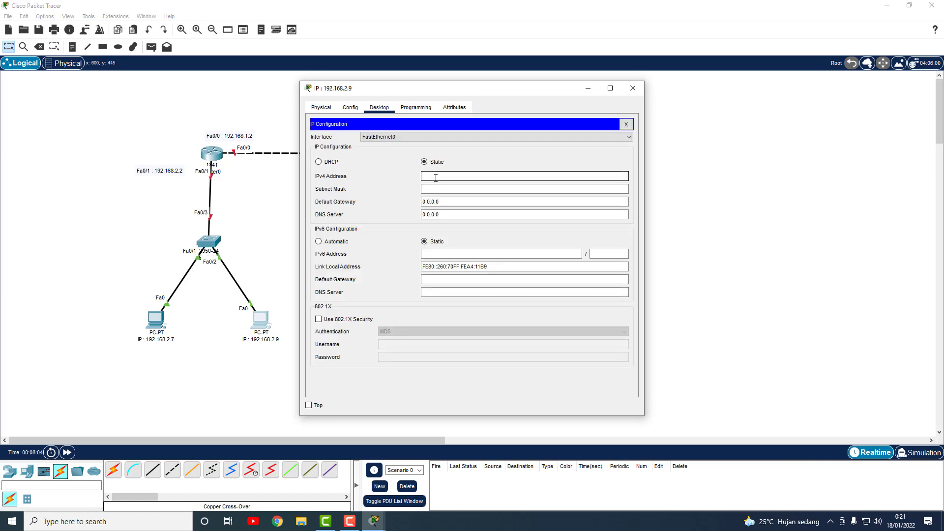
pyautogui.write('192.168.2.9')
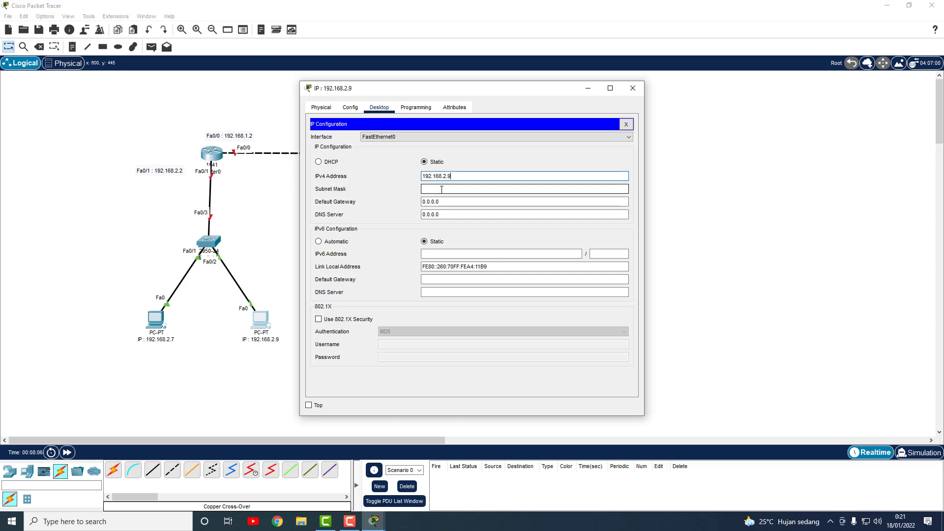
# - Give the 192.168.2.9 PC the subnet mask 255.255.255.0 and default gateway 192.168.2.2, and close its configuration window
pyautogui.click(441, 189)
pyautogui.moveTo(443, 202); pyautogui.dragTo(421, 206)
pyautogui.write('192.168')
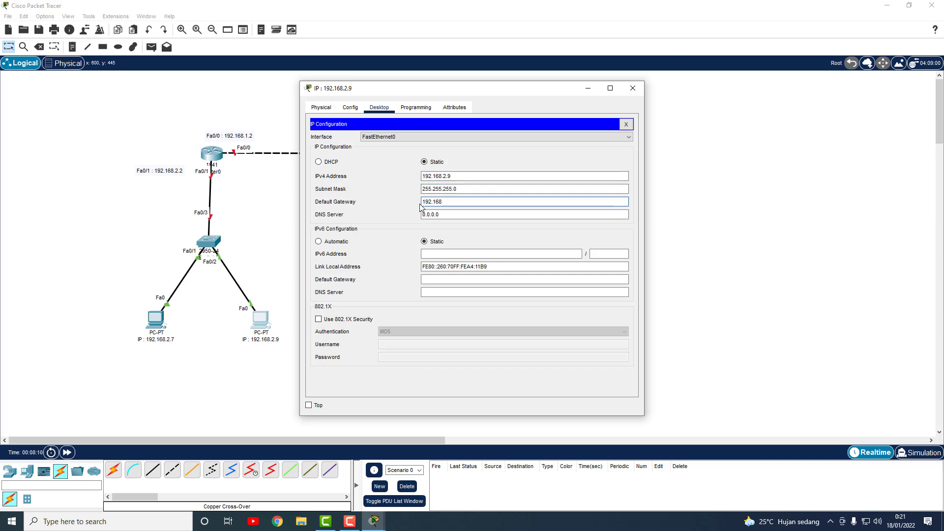
pyautogui.write('.2.2')
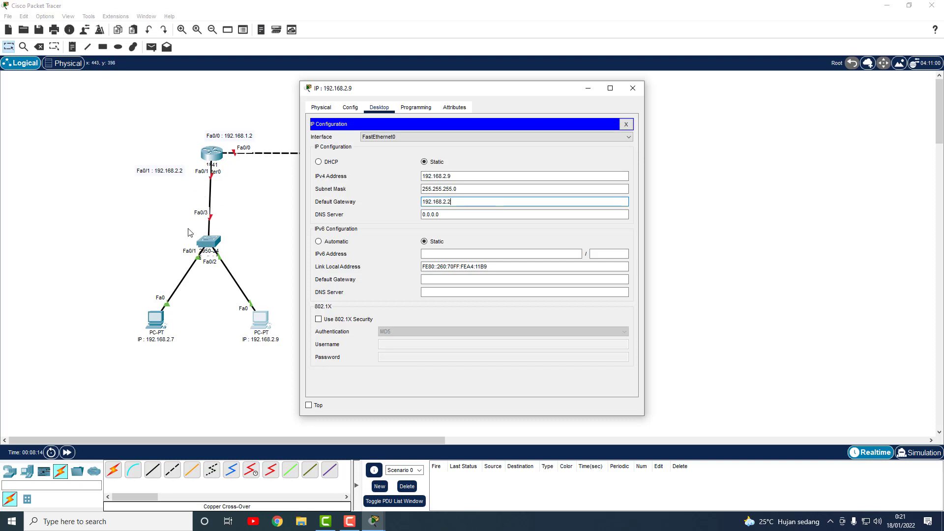
pyautogui.click(632, 89)
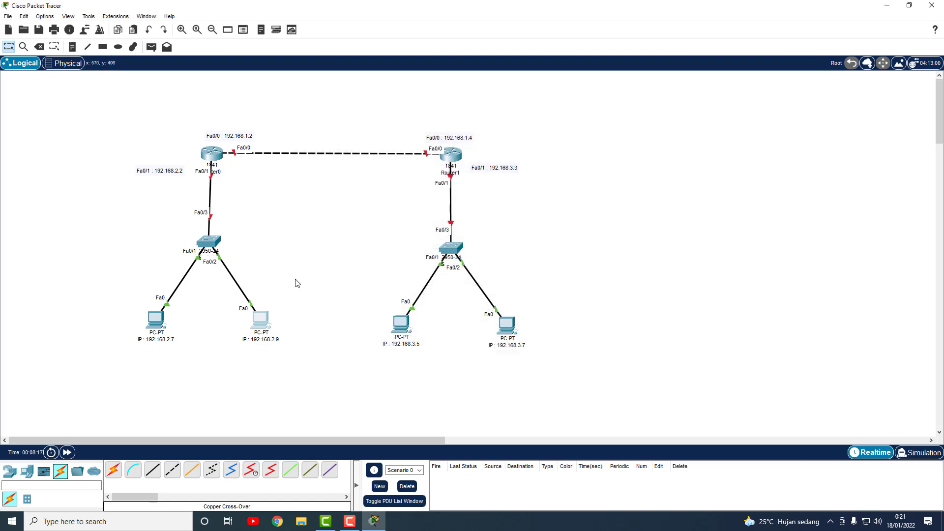
# - Send a simple PDU from the 192.168.2.7 PC to the 192.168.2.9 PC to test their connection
pyautogui.click(152, 47)
pyautogui.click(156, 320)
pyautogui.click(260, 320)
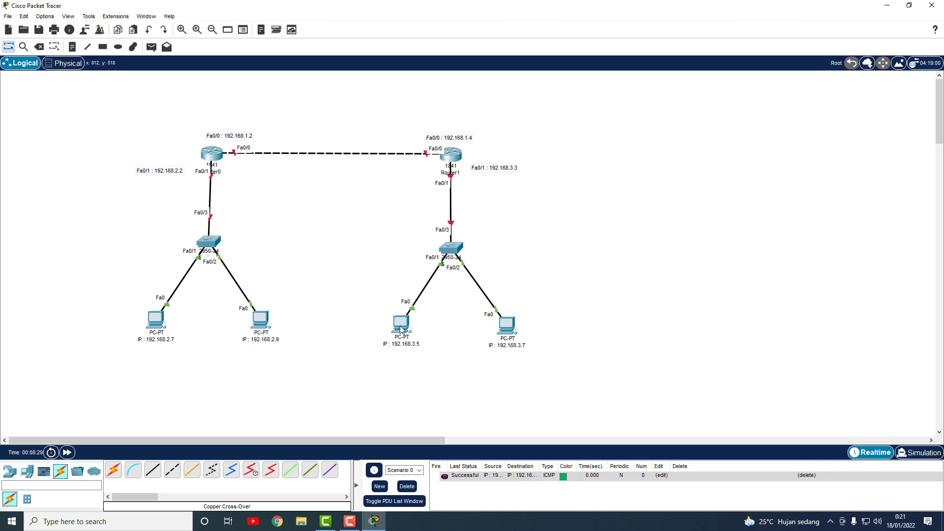
# - Copy the address from the third PC's label and set that PC's static IPv4 address to 192.168.3.5
pyautogui.click(409, 344)
pyautogui.hotkey('shift', 'End')
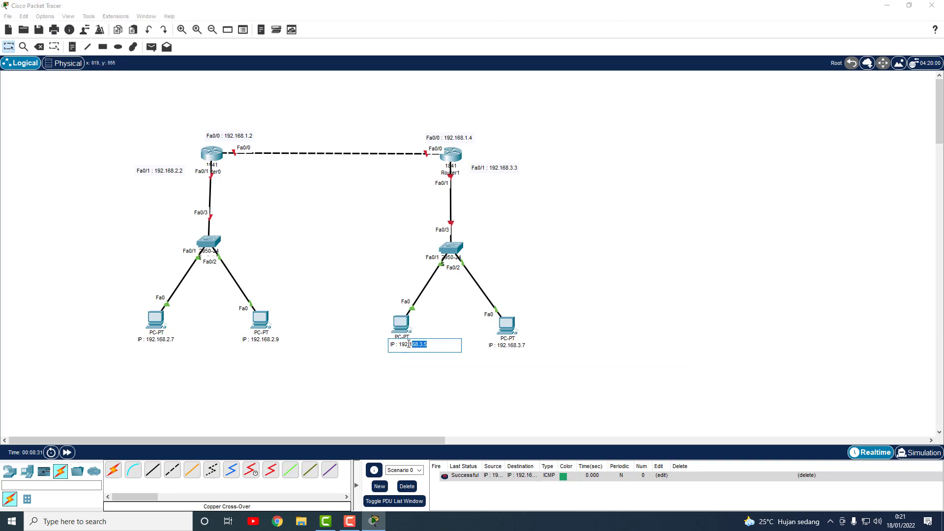
pyautogui.moveTo(408, 344); pyautogui.dragTo(401, 344)
pyautogui.click(426, 382)
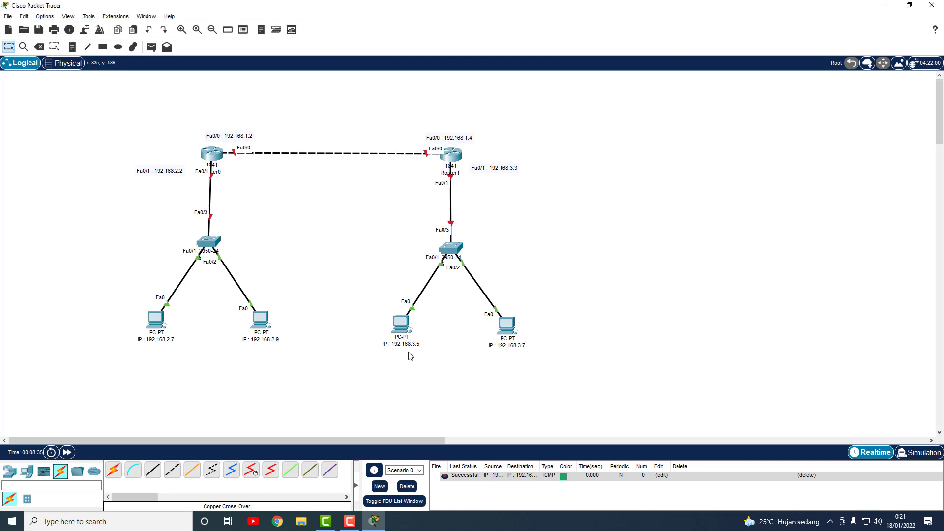
pyautogui.click(402, 324)
pyautogui.click(379, 110)
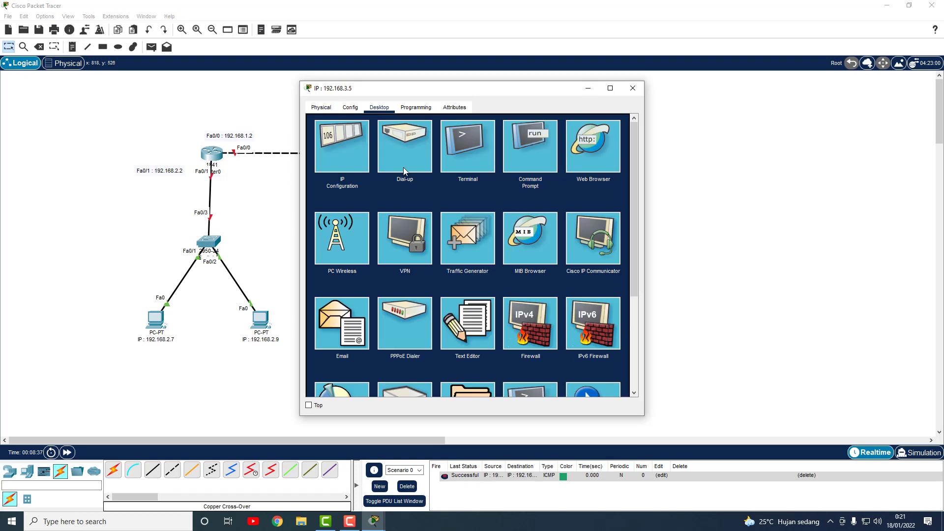
pyautogui.click(350, 150)
pyautogui.click(466, 176)
pyautogui.write('192.168.3.5')
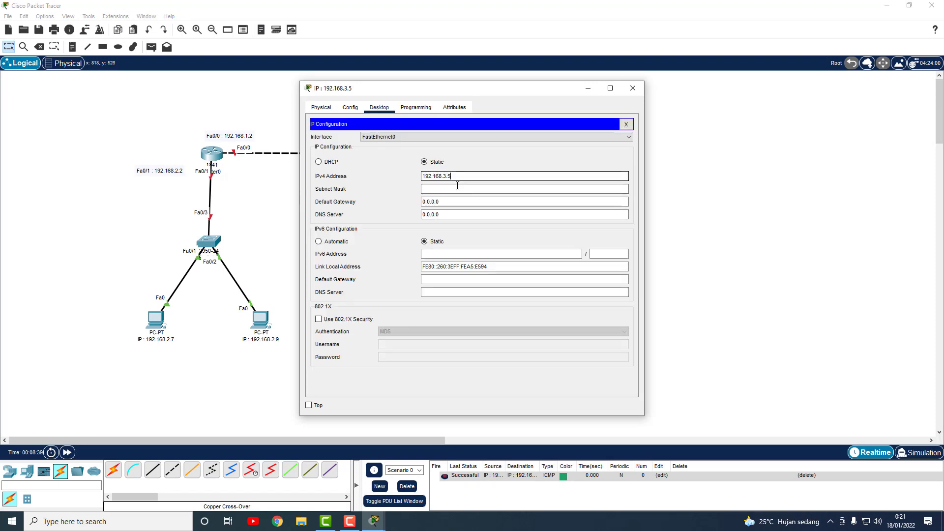
# - Give the 192.168.3.5 PC the subnet mask 255.255.255.0 and default gateway 192.168.3.3, and close its configuration window
pyautogui.click(443, 189)
pyautogui.press('Tab')
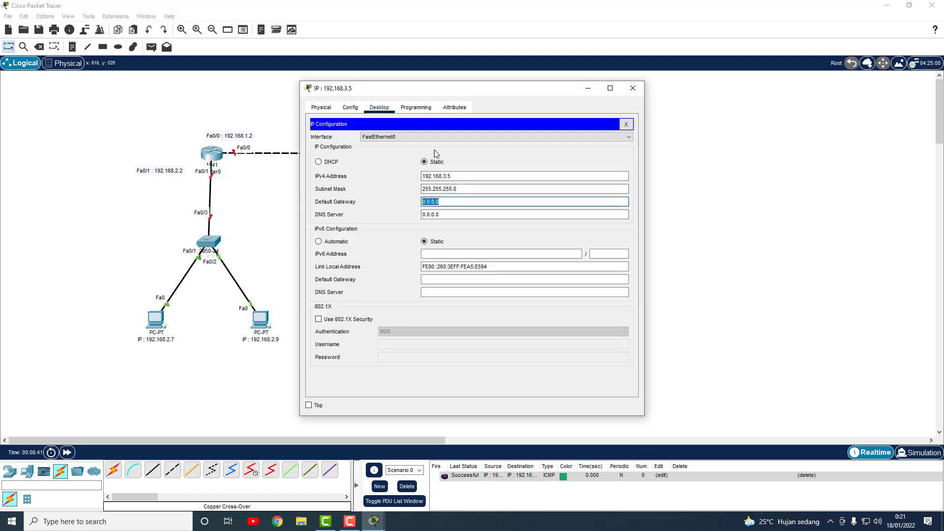
pyautogui.moveTo(471, 92); pyautogui.dragTo(733, 86)
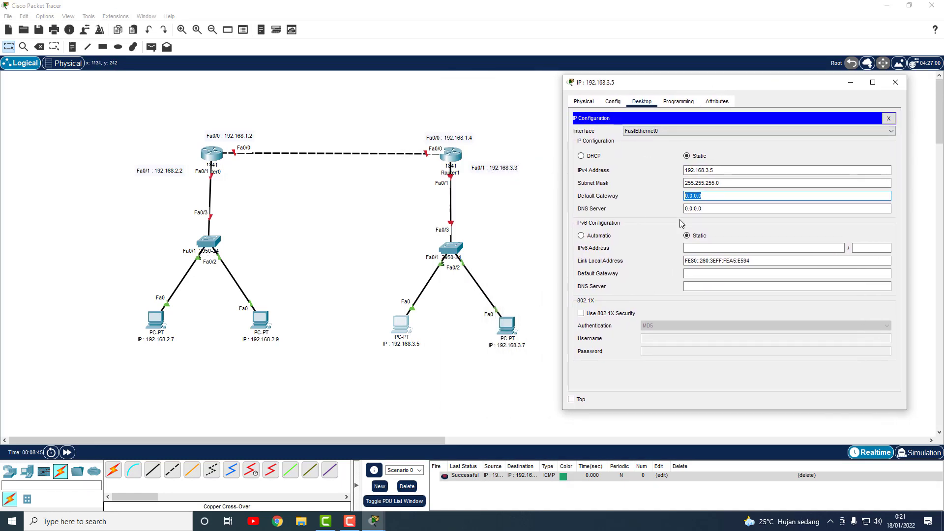
pyautogui.write('192.16')
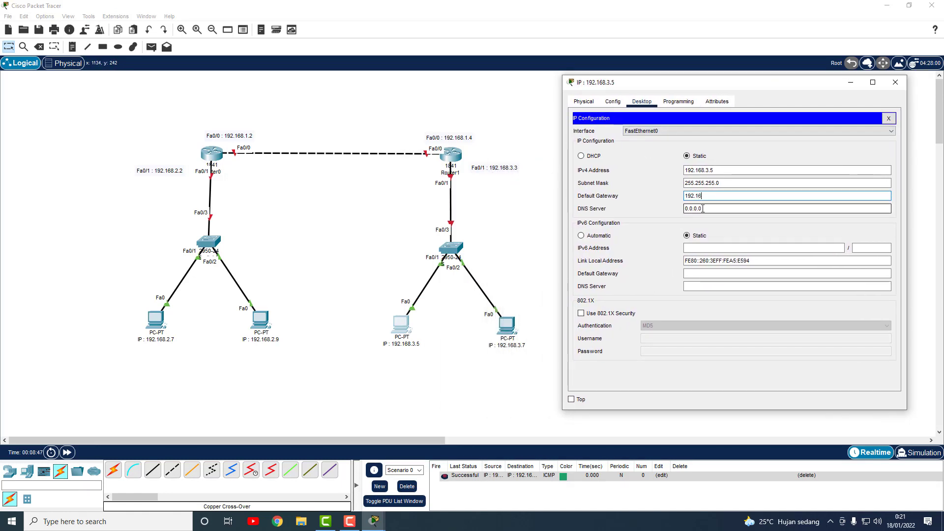
pyautogui.write('8.3.3')
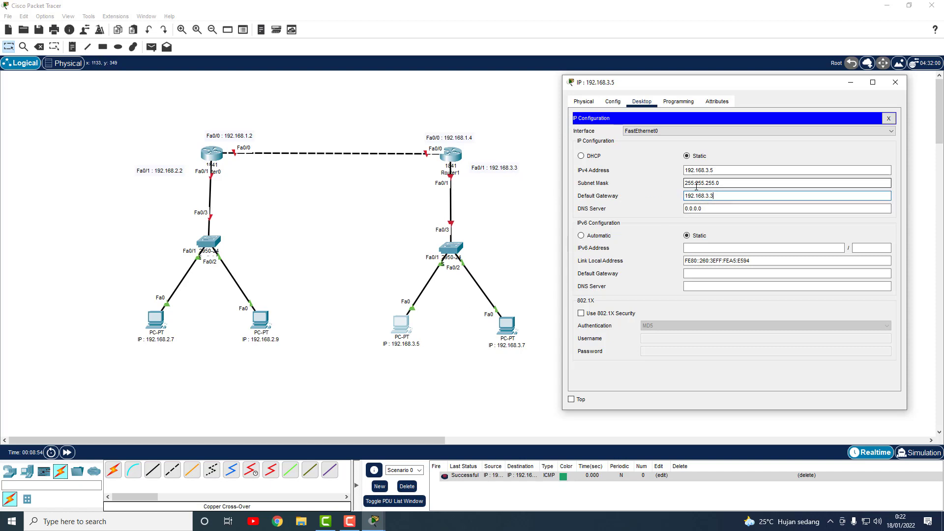
pyautogui.click(896, 84)
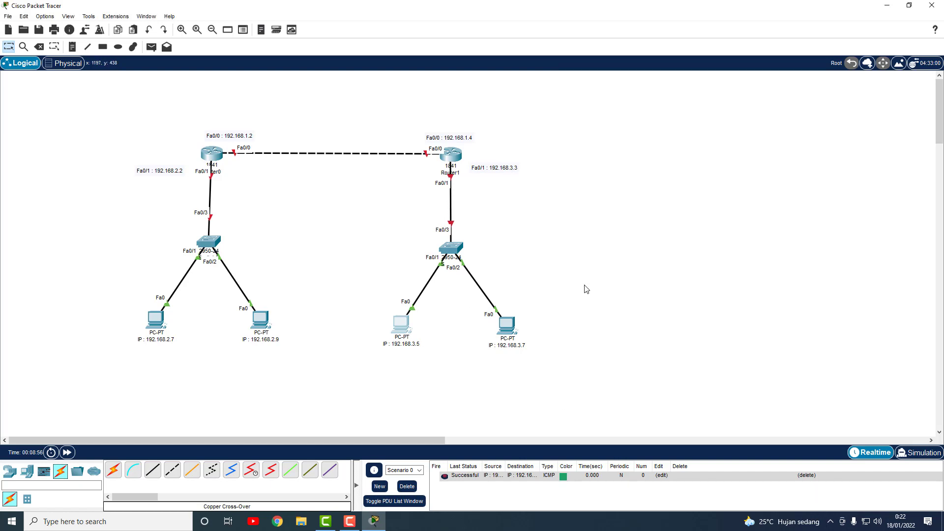
# - Copy the address from the fourth PC's label and set that PC's static IPv4 address to 192.168.3.7
pyautogui.click(506, 329)
pyautogui.click(632, 89)
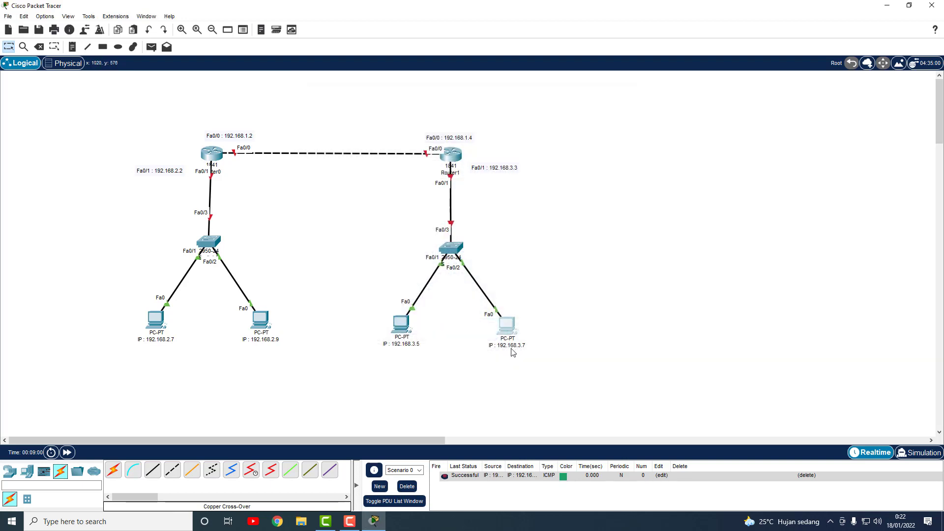
pyautogui.click(514, 347)
pyautogui.moveTo(533, 346); pyautogui.dragTo(505, 348)
pyautogui.hotkey('ctrl', 'c')
pyautogui.click(618, 276)
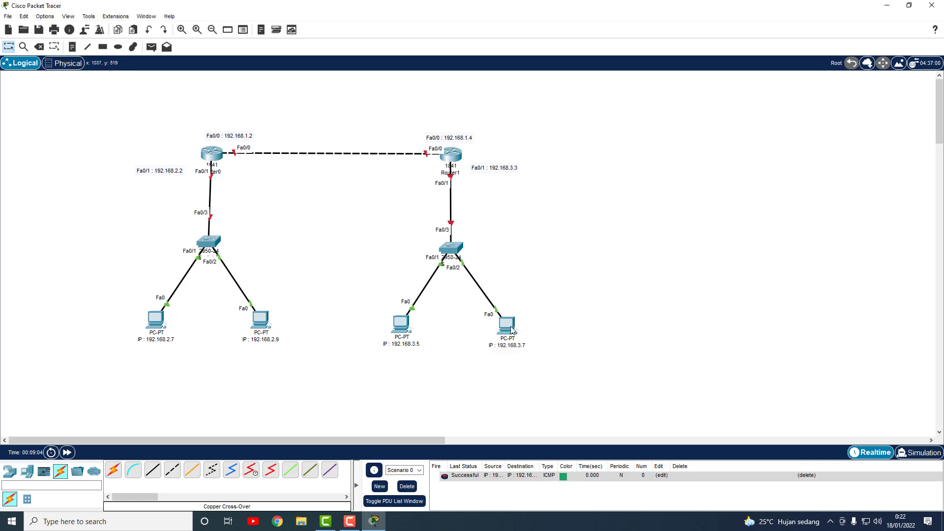
pyautogui.click(506, 326)
pyautogui.click(379, 108)
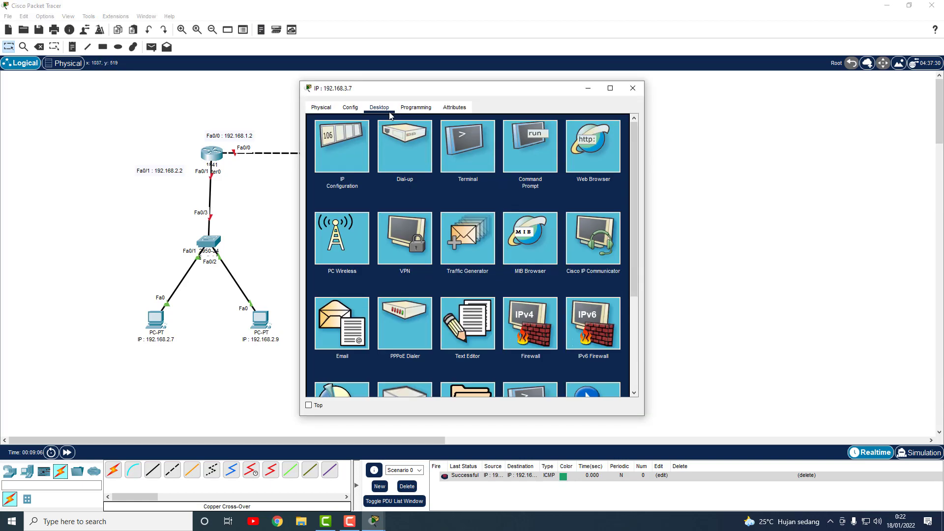
pyautogui.click(344, 152)
pyautogui.hotkey('ctrl', 'v')
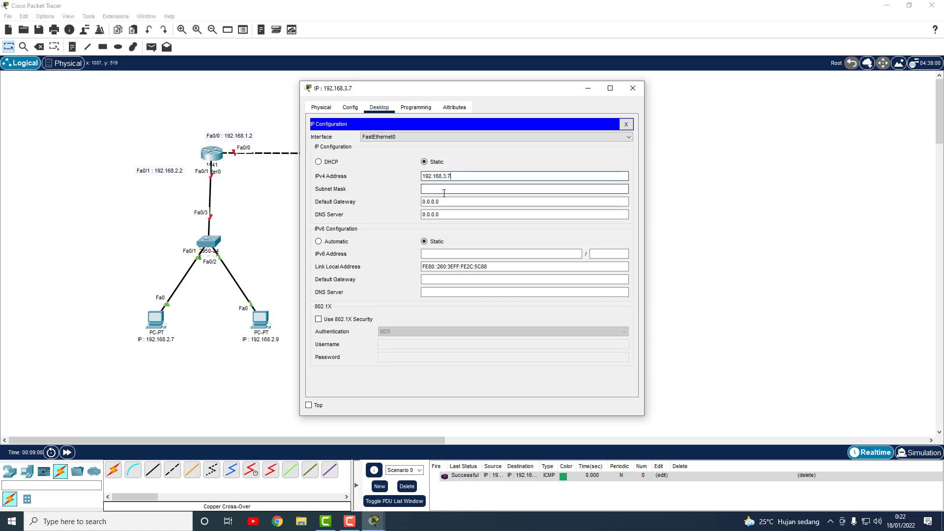
# - Give the 192.168.3.7 PC the subnet mask 255.255.255.0 and default gateway 192.168.3.3, and close its configuration window
pyautogui.click(444, 193)
pyautogui.doubleClick(432, 202)
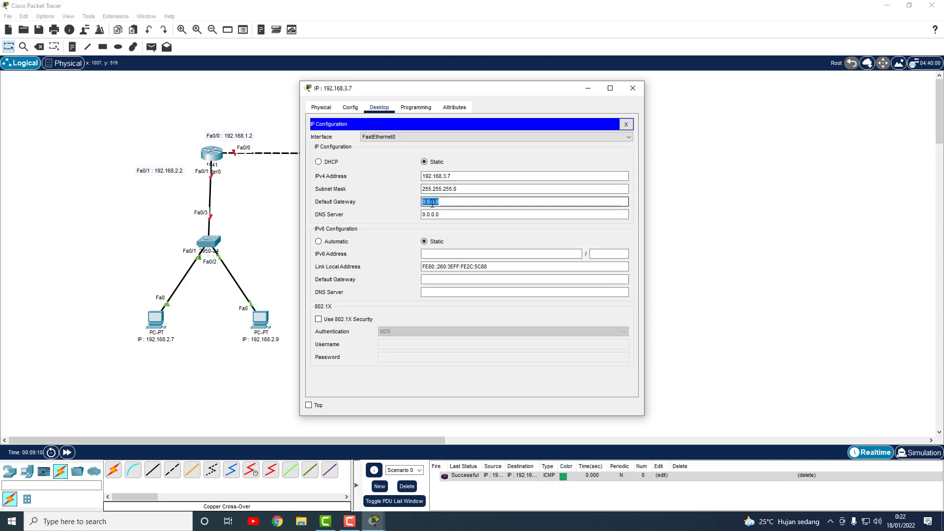
pyautogui.write('192.168.3.3')
pyautogui.click(632, 88)
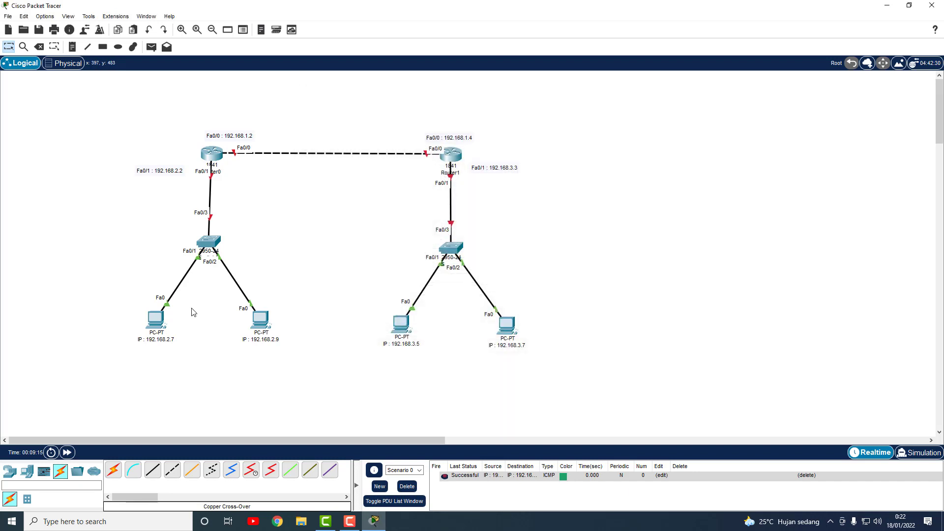
# - Test the 192.168.3.5 PC's connection to the 192.168.3.7 PC with a simple PDU, and delete the scenario's PDU entries
pyautogui.click(151, 47)
pyautogui.click(401, 325)
pyautogui.click(506, 326)
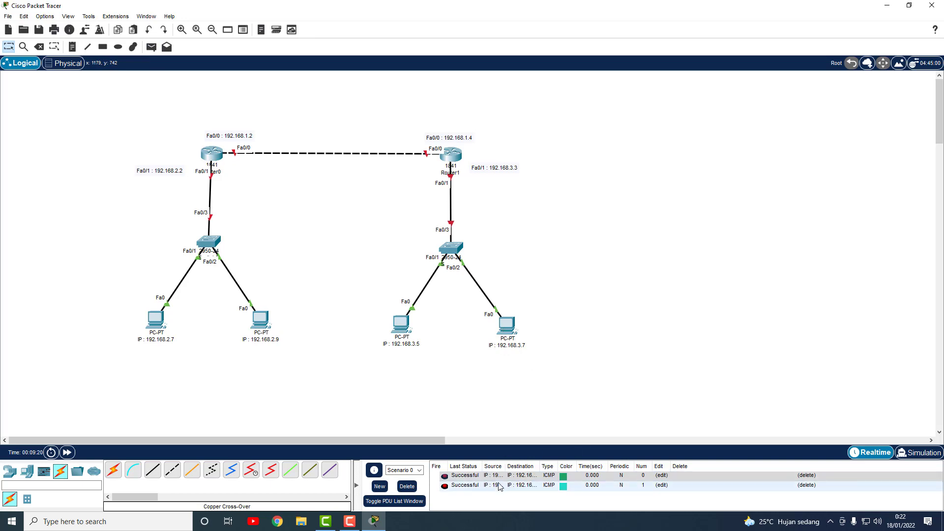
pyautogui.click(407, 487)
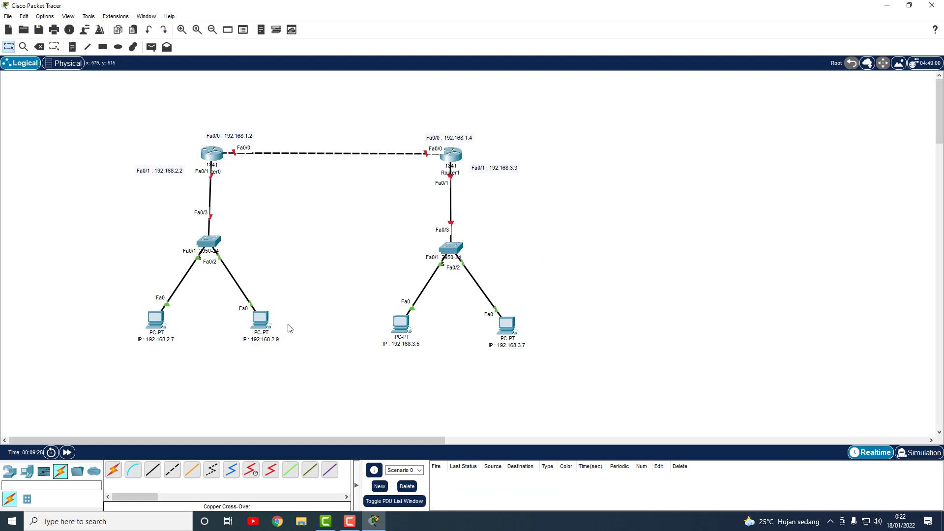
# - Move the 192.168.2.7 and 192.168.2.9 PCs together slightly down, about level with the other two PCs
pyautogui.moveTo(123, 296); pyautogui.dragTo(286, 354)
pyautogui.moveTo(265, 324); pyautogui.dragTo(266, 328)
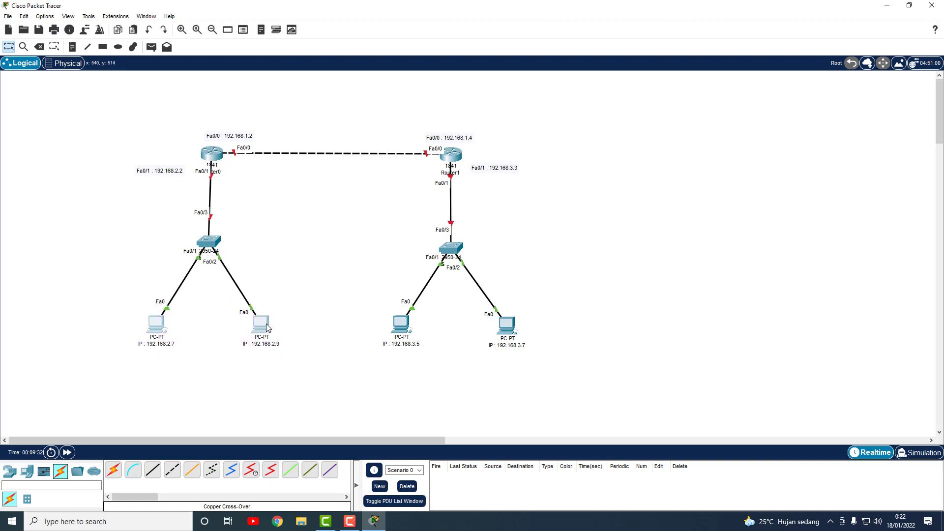
pyautogui.click(321, 301)
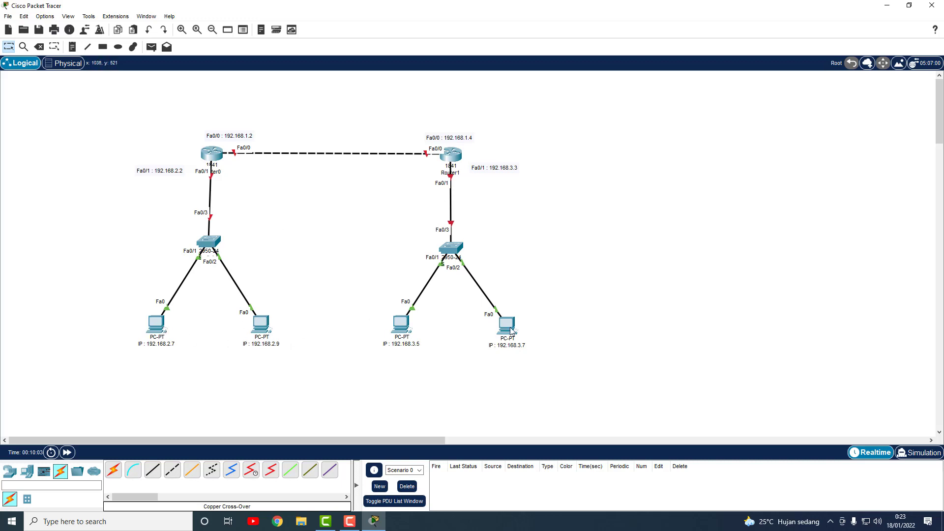
# - Configure Router0's FastEthernet0/0 with IPv4 address 192.168.1.2 and subnet mask 255.255.255.0, and turn the port on
pyautogui.click(212, 154)
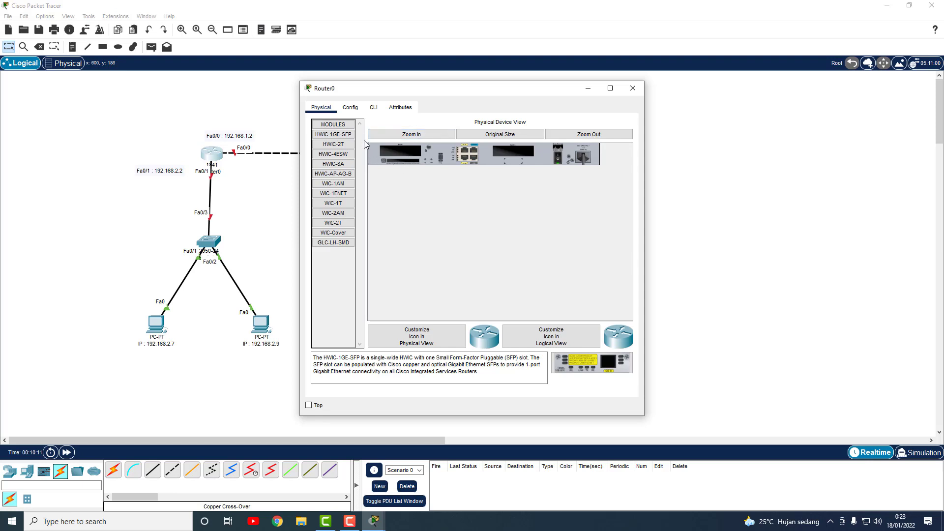
pyautogui.click(351, 108)
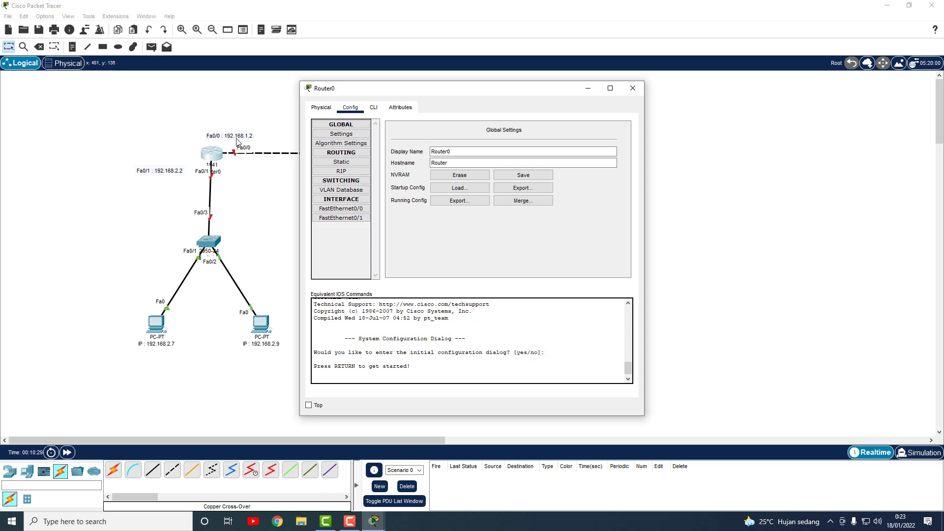
pyautogui.click(354, 209)
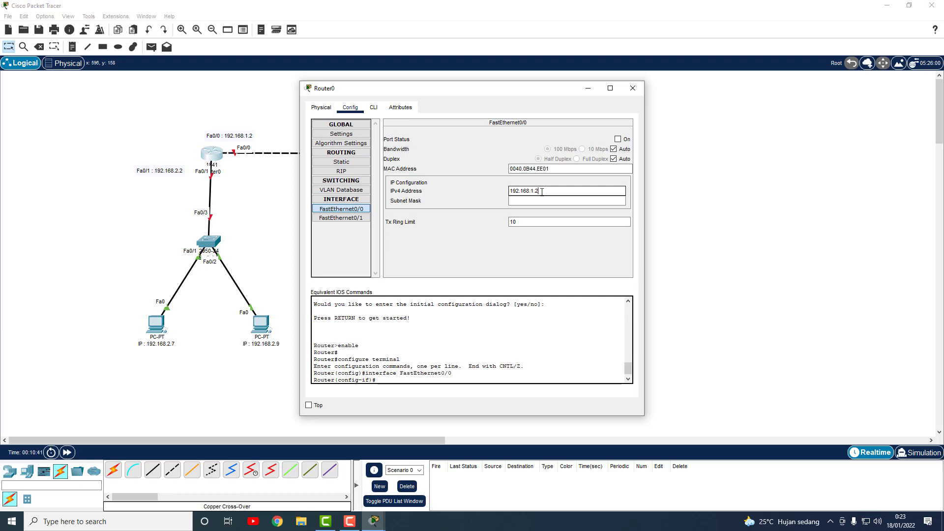
pyautogui.press('Tab')
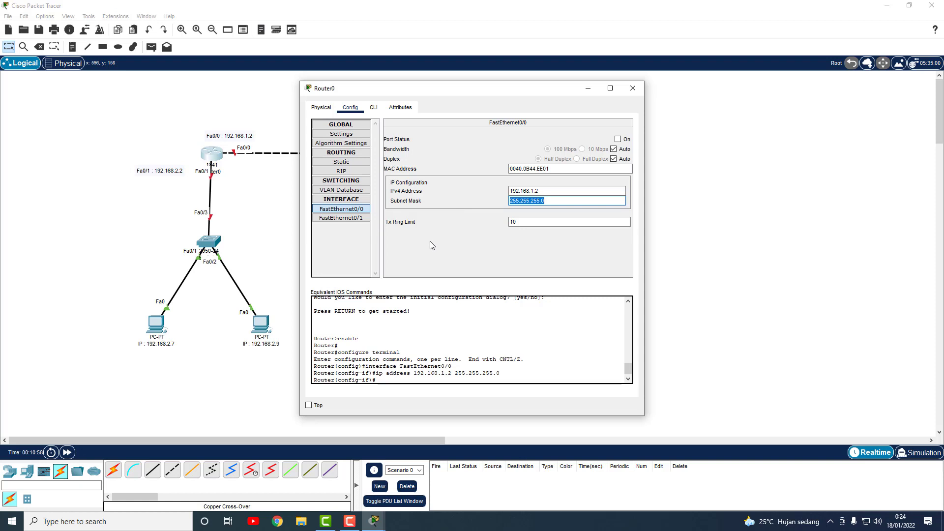
pyautogui.click(618, 139)
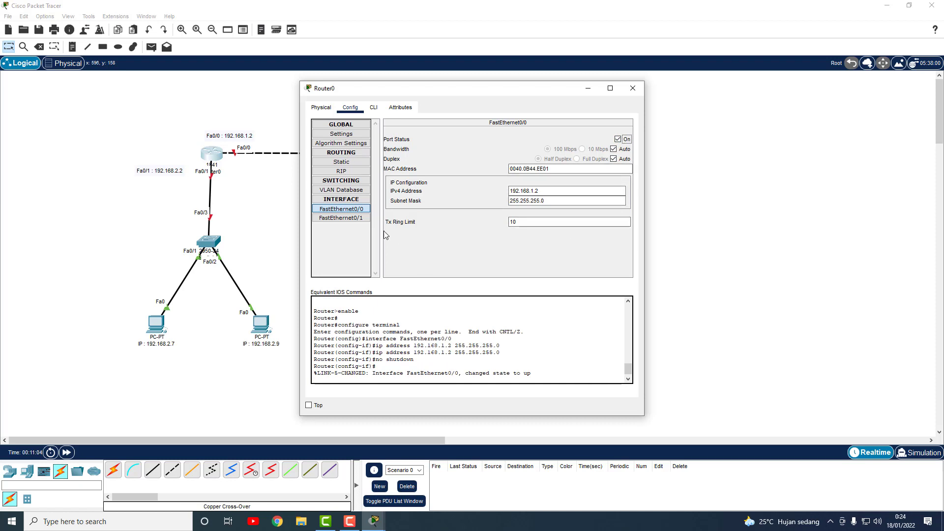
# - Configure Router0's FastEthernet0/1 with 192.168.2.2 and mask 255.255.255.0, turn the port on and close the router window
pyautogui.click(341, 218)
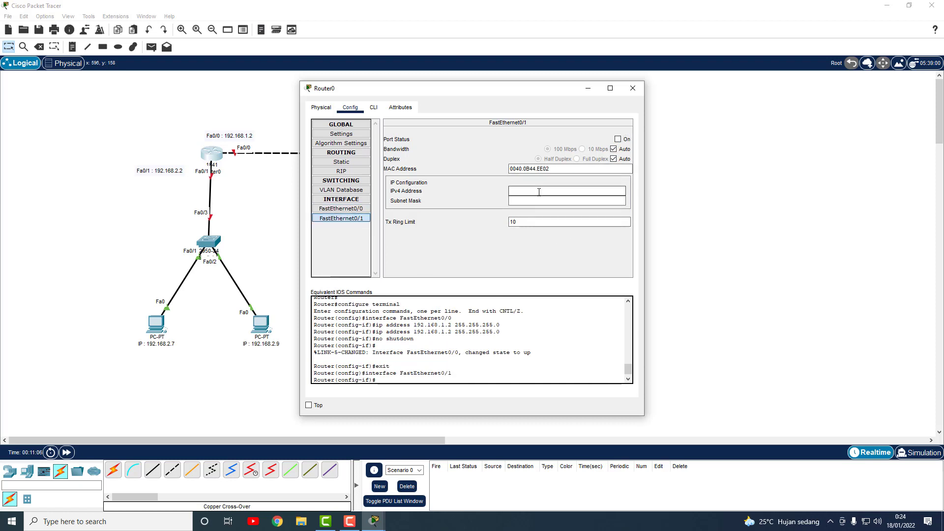
pyautogui.click(539, 191)
pyautogui.write('192.168.2.2')
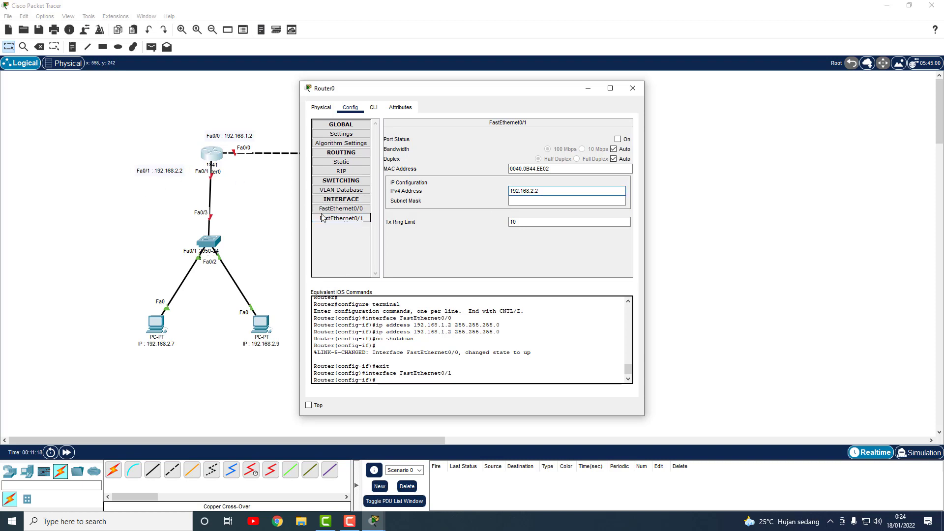
pyautogui.click(513, 201)
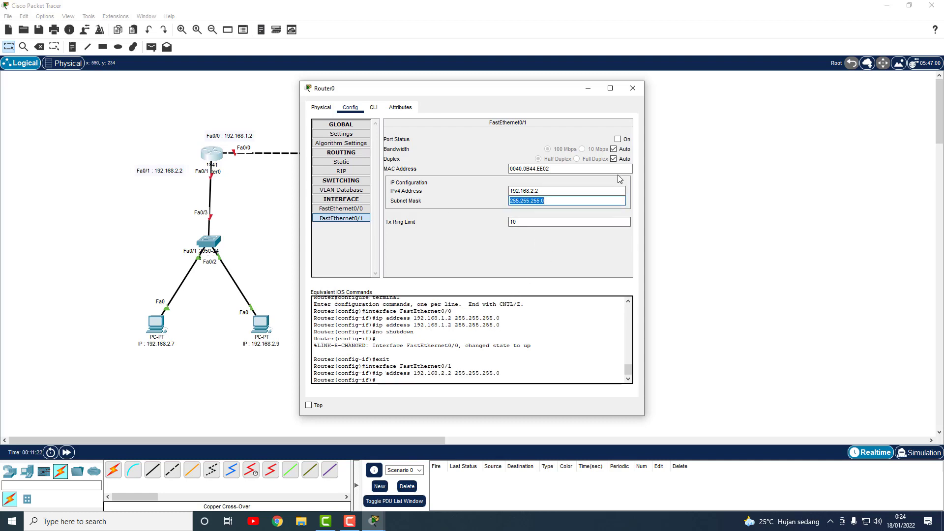
pyautogui.click(618, 140)
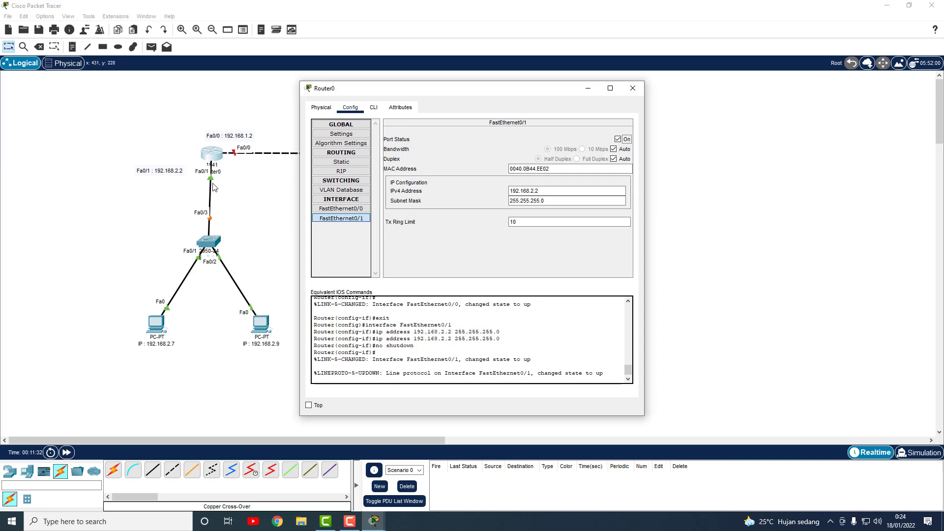
pyautogui.click(631, 91)
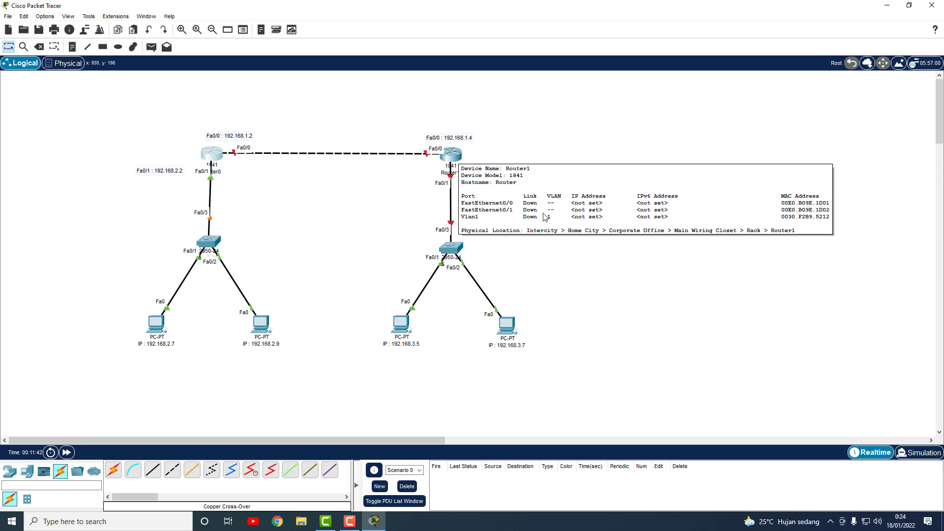
# - In Router1's command line, decline the initial configuration dialog and enter global configuration mode with enable and conf t
pyautogui.click(453, 159)
pyautogui.moveTo(443, 88); pyautogui.dragTo(645, 79)
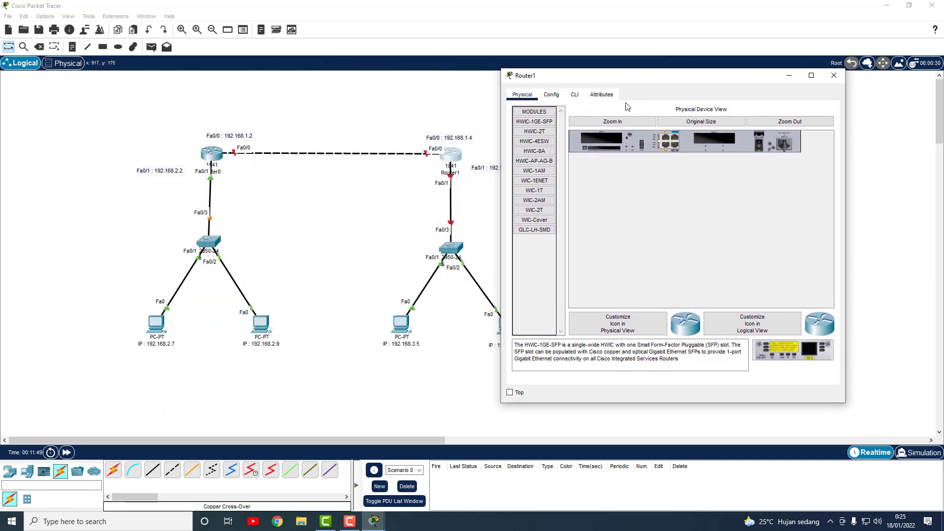
pyautogui.click(575, 97)
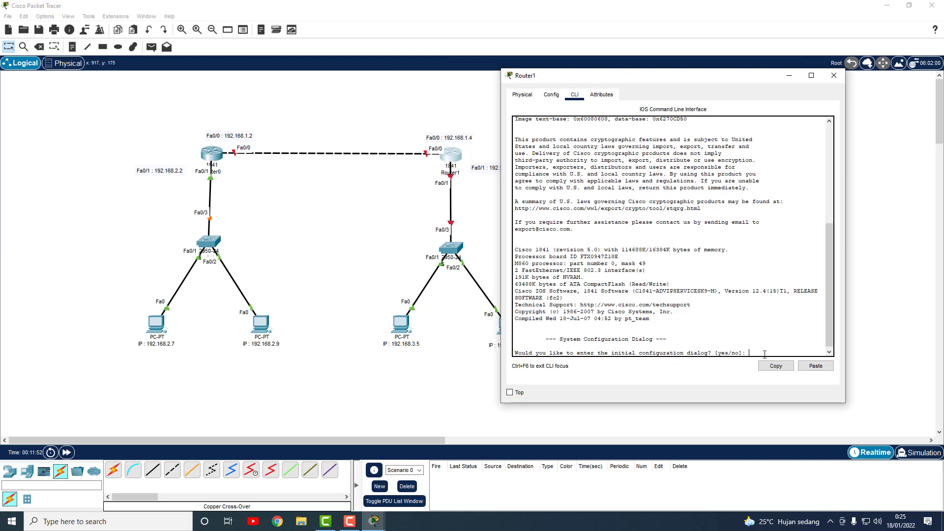
pyautogui.write('no')
pyautogui.press('Return')
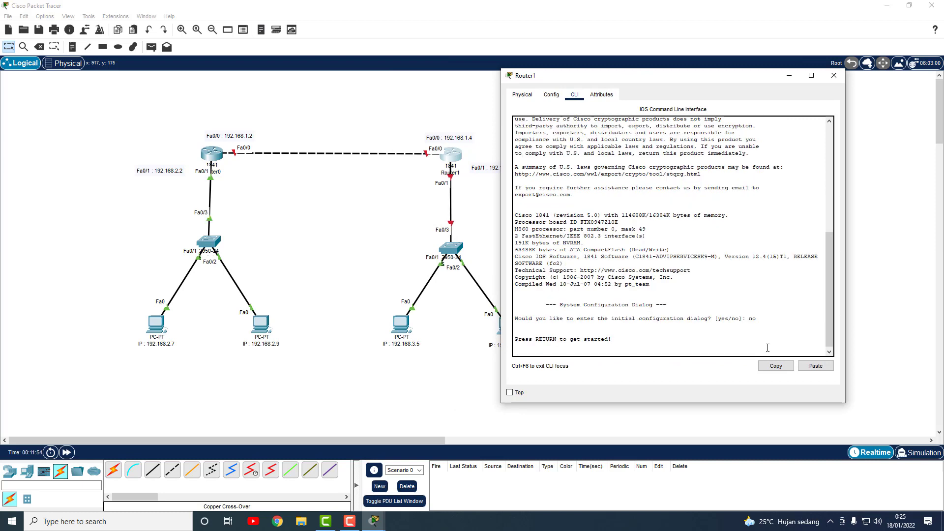
pyautogui.press('Return')
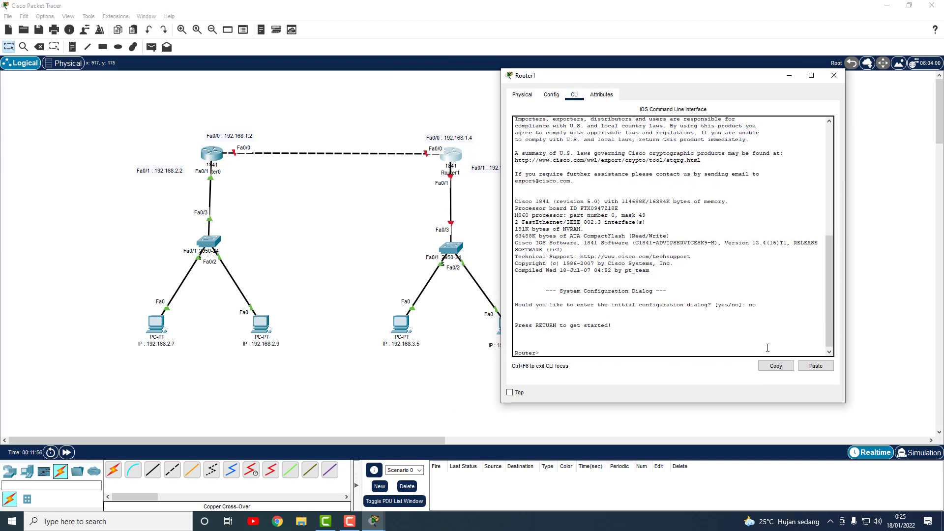
pyautogui.write('enable')
pyautogui.press('Return')
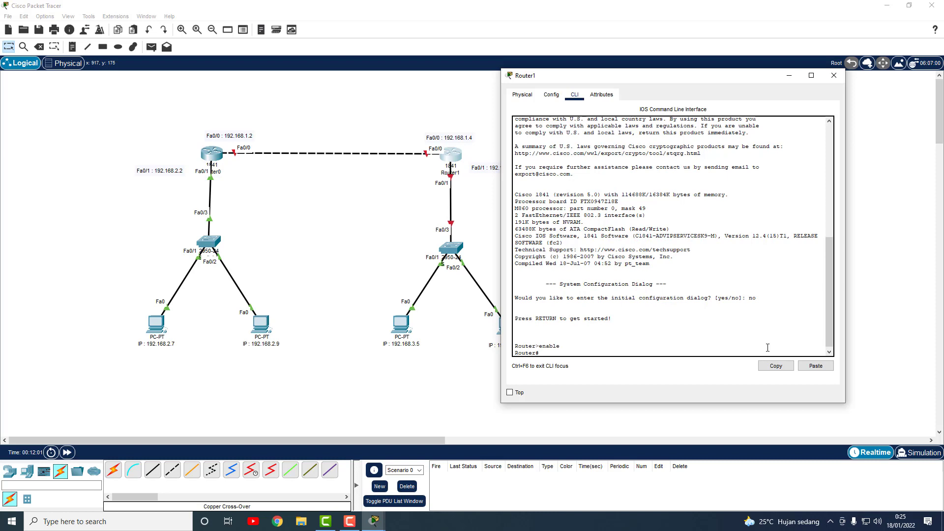
pyautogui.write('conf t')
pyautogui.press('Return')
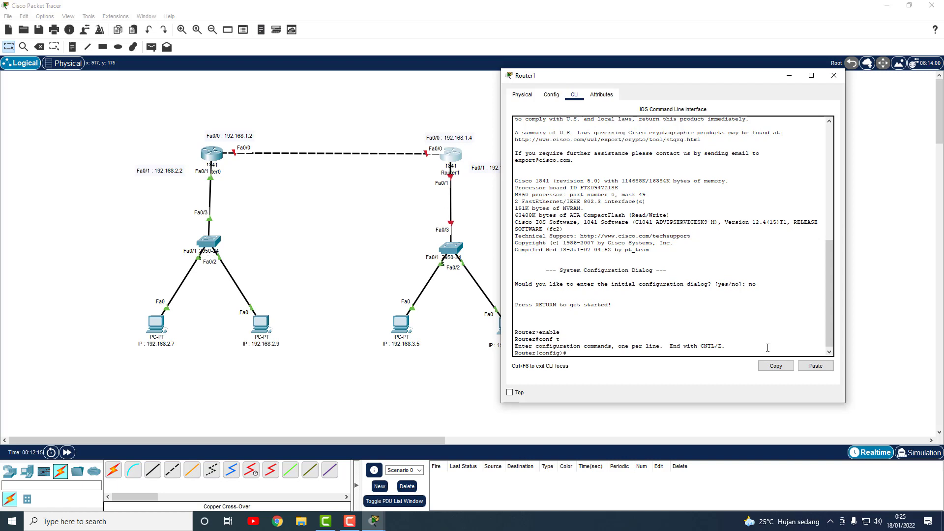
# - Assign 192.168.1.4 with mask 255.255.255.0 to Router1's interface fa0/0 and activate it with no shutdown
pyautogui.write('interface fa0/0')
pyautogui.press('Return')
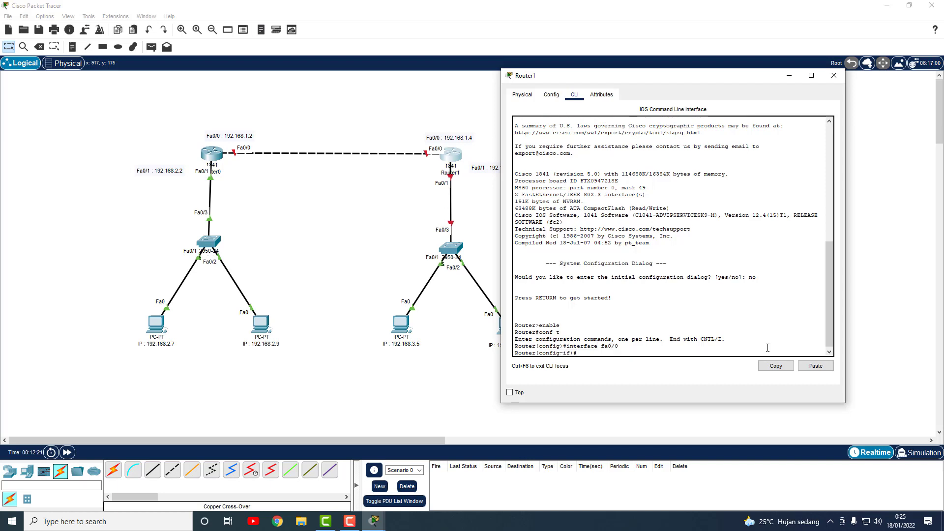
pyautogui.write('ip add 192.168.')
pyautogui.write('1.4 255.25')
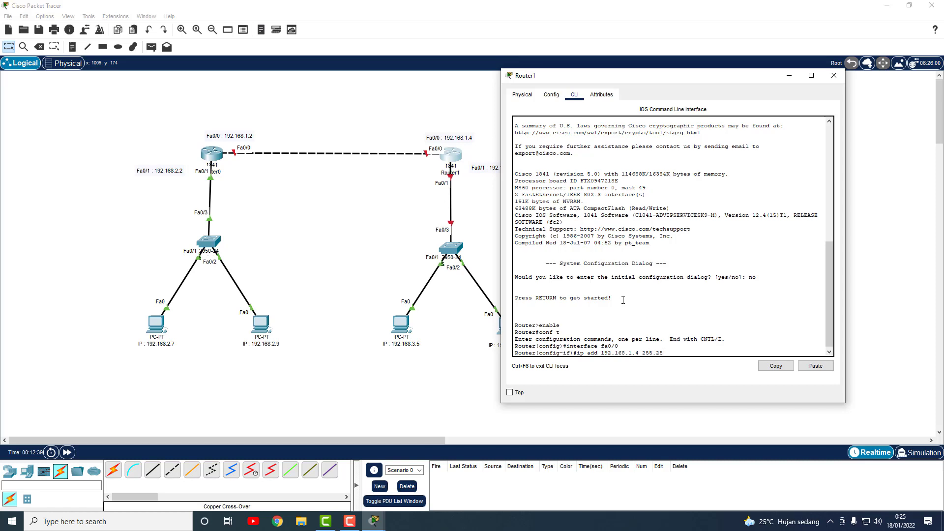
pyautogui.write('5.255.0')
pyautogui.press('Return')
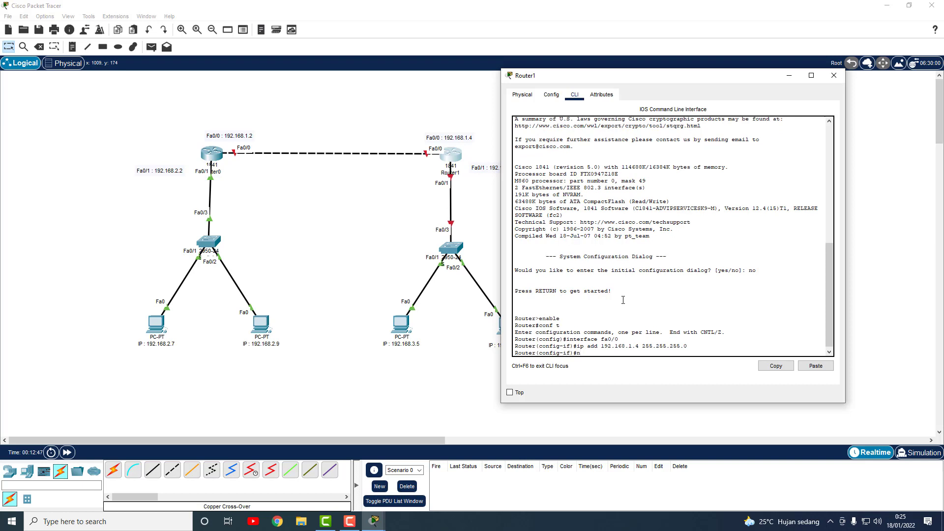
pyautogui.write('no shutdown')
pyautogui.press('Return')
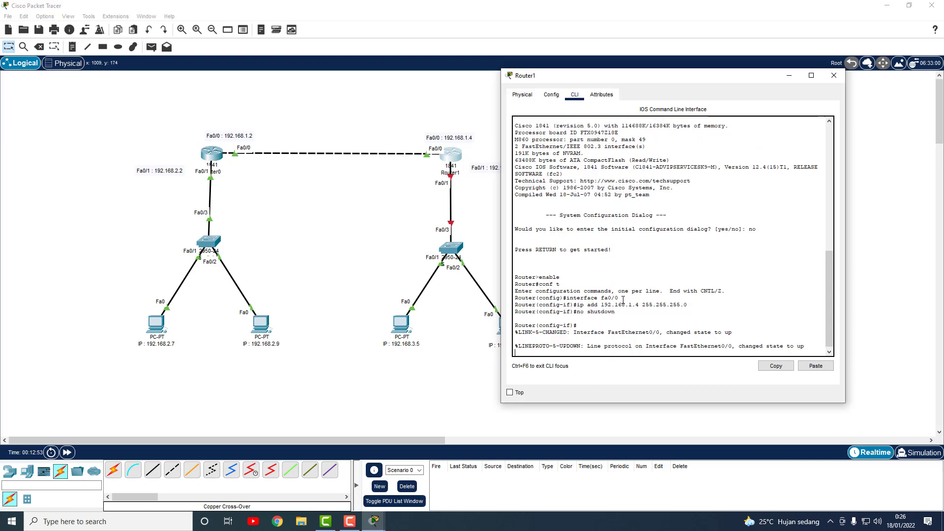
pyautogui.press('Return')
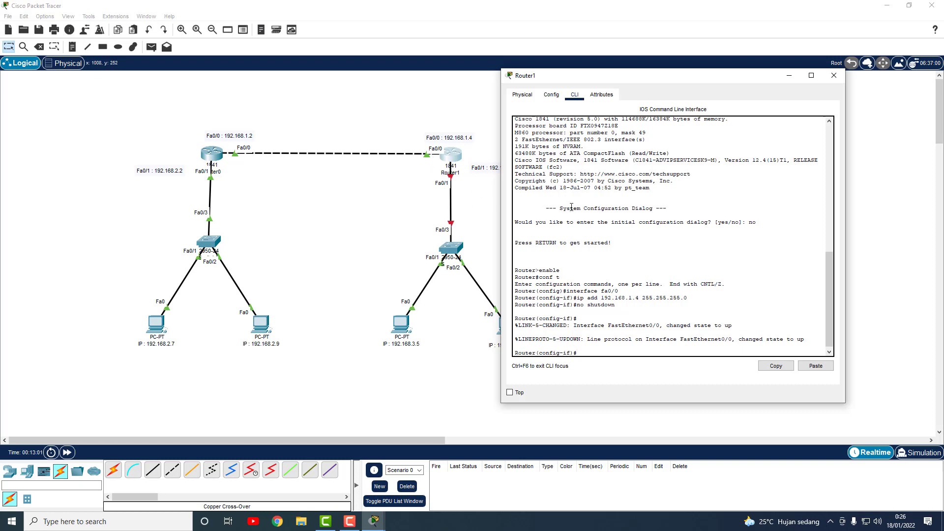
# - Leave the fa0/0 configuration on Router1 and enter the configuration of interface fa0/1
pyautogui.write('ex')
pyautogui.press('Return')
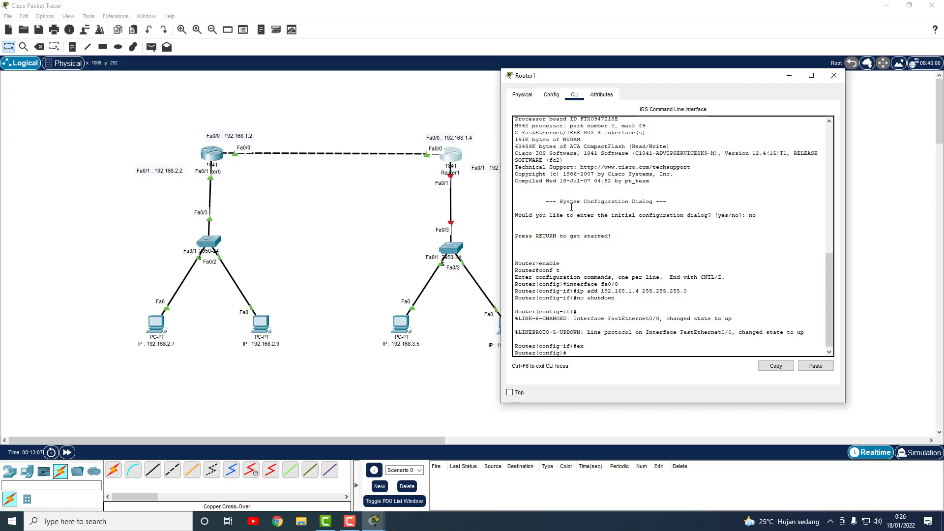
pyautogui.write('interface fa0/1')
pyautogui.press('Return')
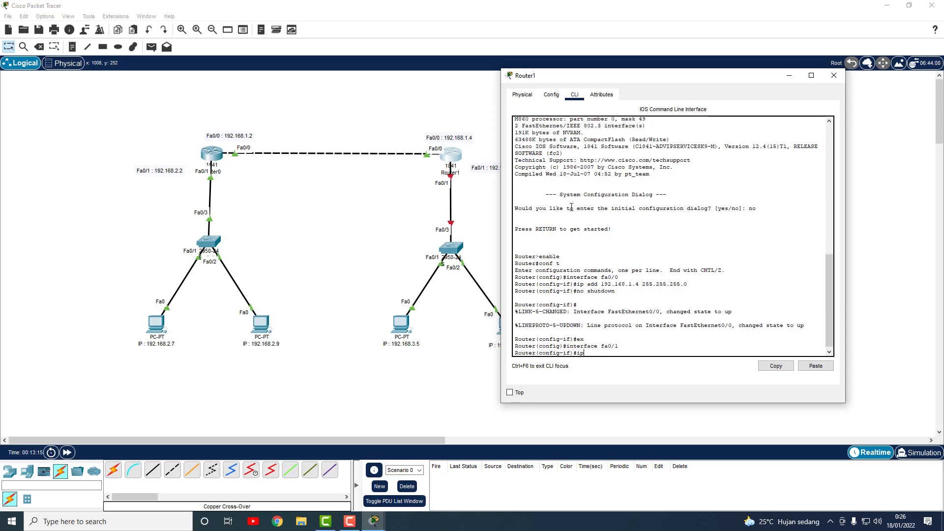
# - Try to assign 192.168.3.3 to Router1's fa0/1 with ip add but without a subnet mask
pyautogui.write('ip ad')
pyautogui.write('d')
pyautogui.write(' 1952.')
pyautogui.press('BackSpace')
pyautogui.press('BackSpace')
pyautogui.write('2.168.3')
pyautogui.moveTo(565, 78); pyautogui.dragTo(592, 77)
pyautogui.press('Return')
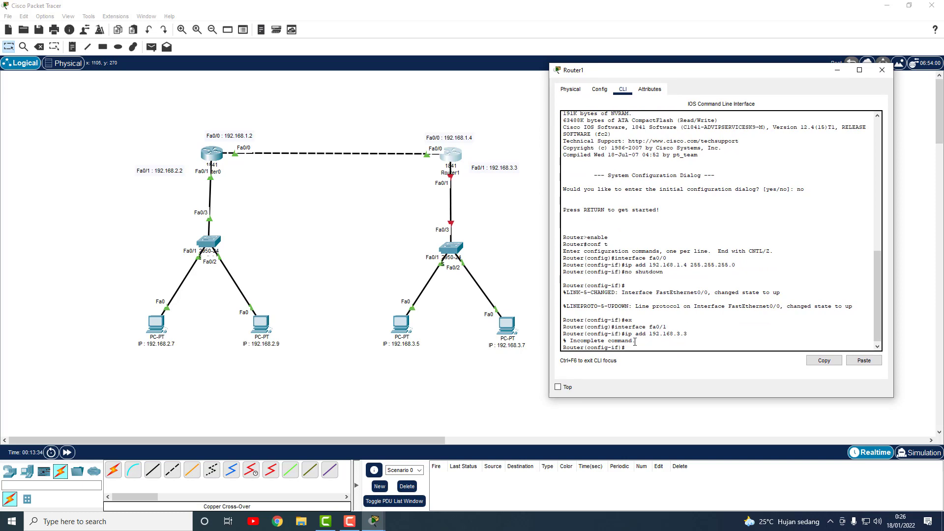
# - Assign 192.168.3.3 with subnet mask 255.255.255.0 to Router1's interface fa0/1 in its command line
pyautogui.moveTo(625, 335); pyautogui.dragTo(684, 335)
pyautogui.rightClick(683, 334)
pyautogui.click(701, 340)
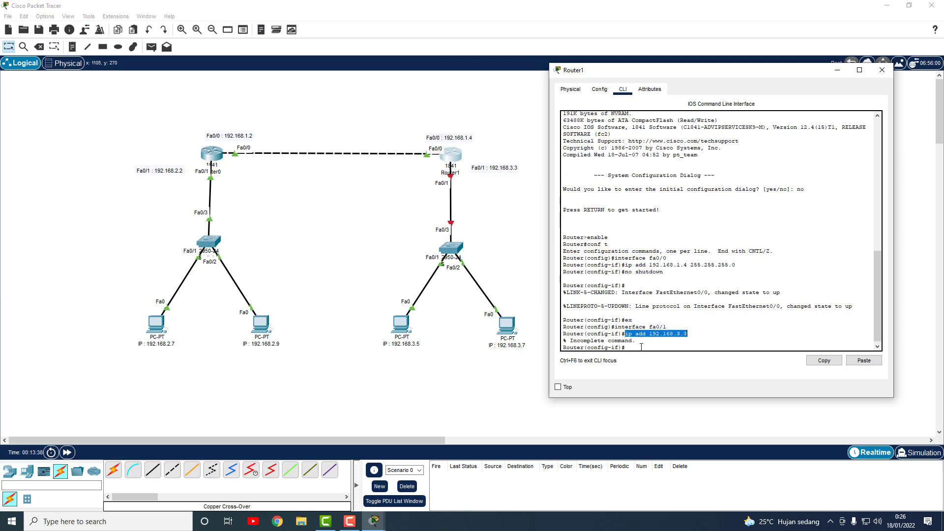
pyautogui.click(636, 347)
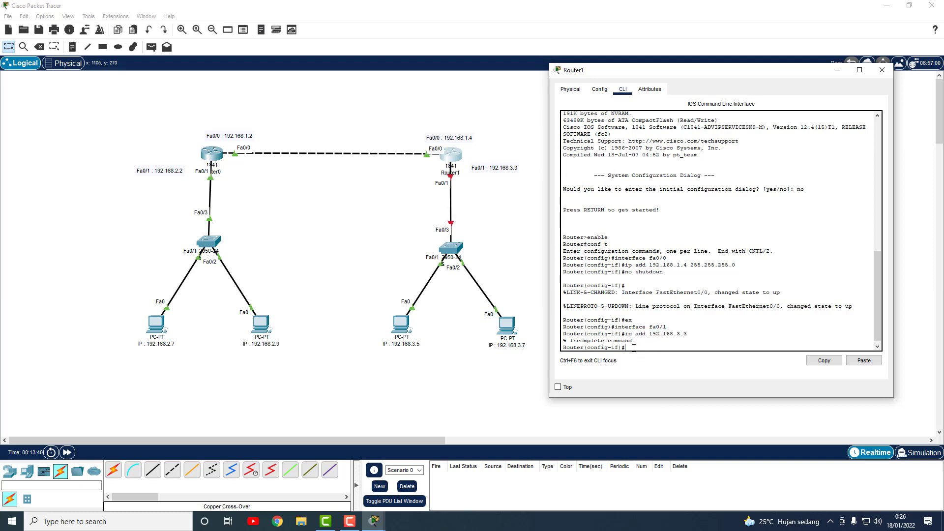
pyautogui.rightClick(634, 348)
pyautogui.click(649, 364)
pyautogui.write('255.255.255.0')
pyautogui.press('Return')
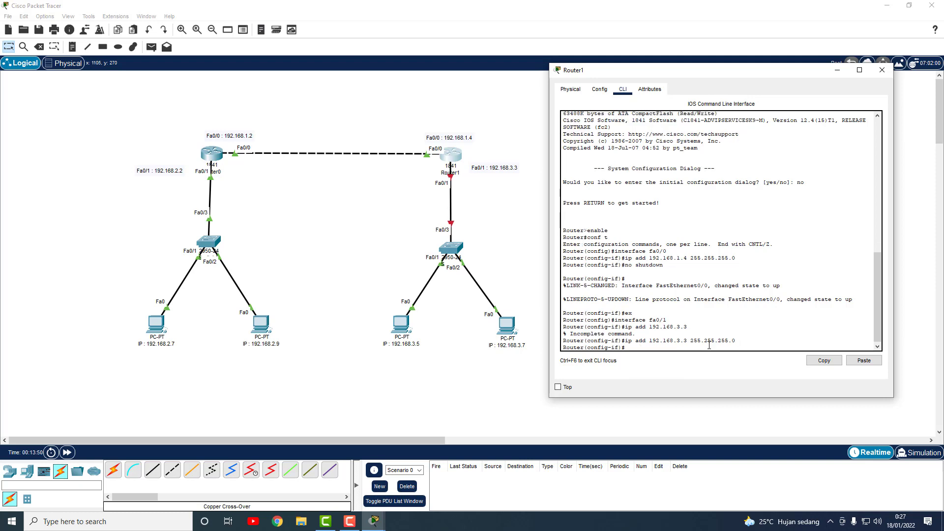
# - Activate Router1's interface fa0/1 with no shutdown
pyautogui.write('s')
pyautogui.press('BackSpace')
pyautogui.write('no shutdown')
pyautogui.press('Return')
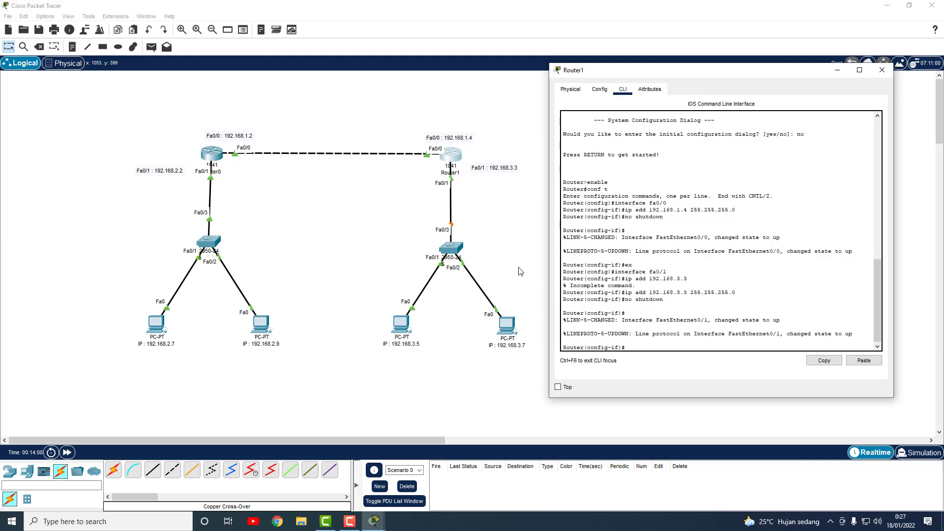
# - Leave the fa0/1 interface configuration with ex and close Router1's window
pyautogui.press('BackSpace')
pyautogui.press('BackSpace')
pyautogui.write('ex')
pyautogui.press('Return')
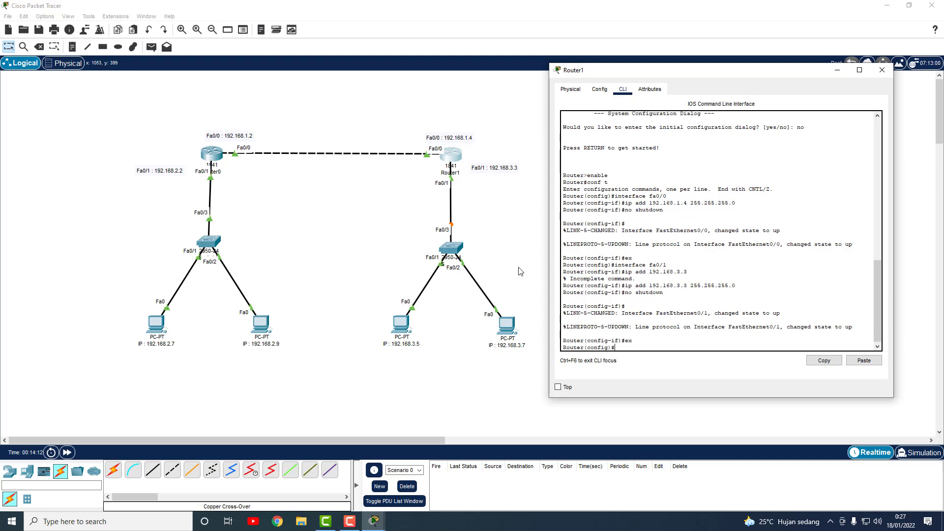
pyautogui.click(882, 70)
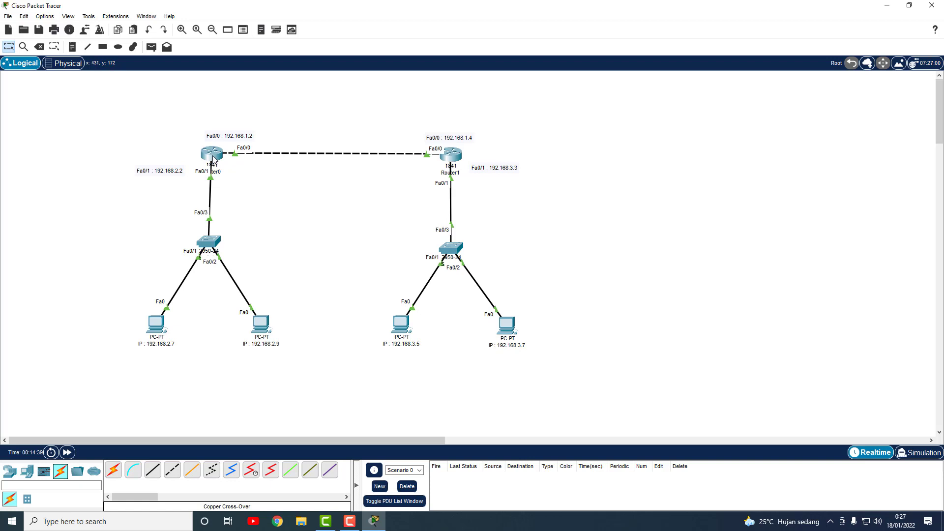
# - Inspect Router0's IPv4 routing table for its known networks and ports, and close the table
pyautogui.moveTo(212, 158)
pyautogui.click(29, 46)
pyautogui.click(210, 161)
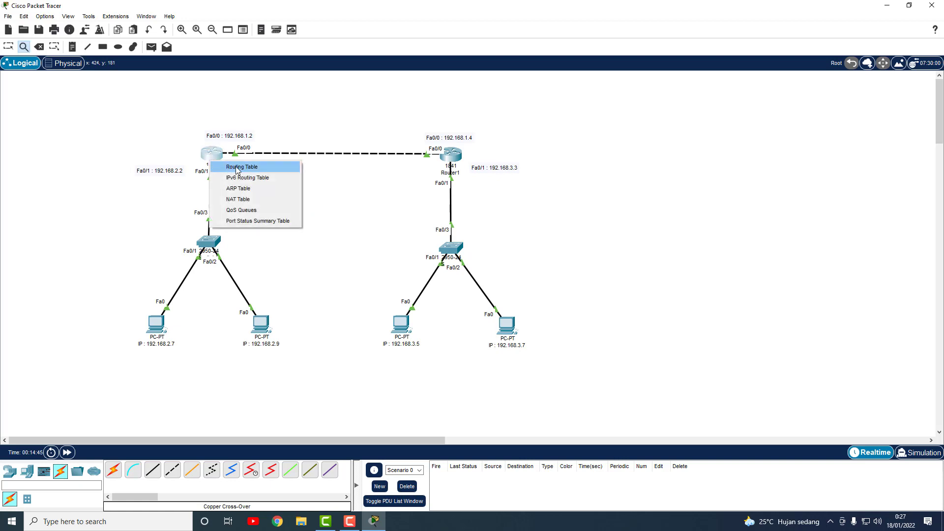
pyautogui.click(237, 168)
pyautogui.moveTo(246, 163); pyautogui.dragTo(249, 159)
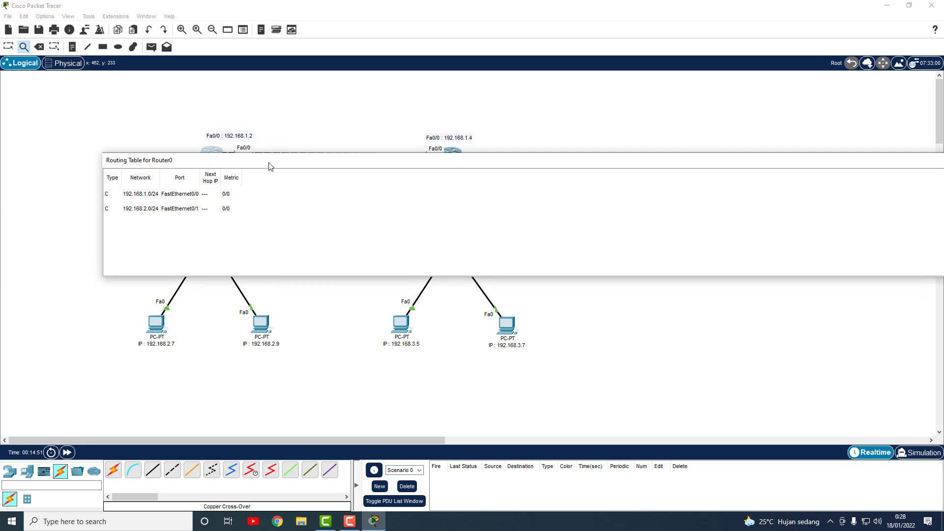
pyautogui.moveTo(270, 163); pyautogui.dragTo(190, 176)
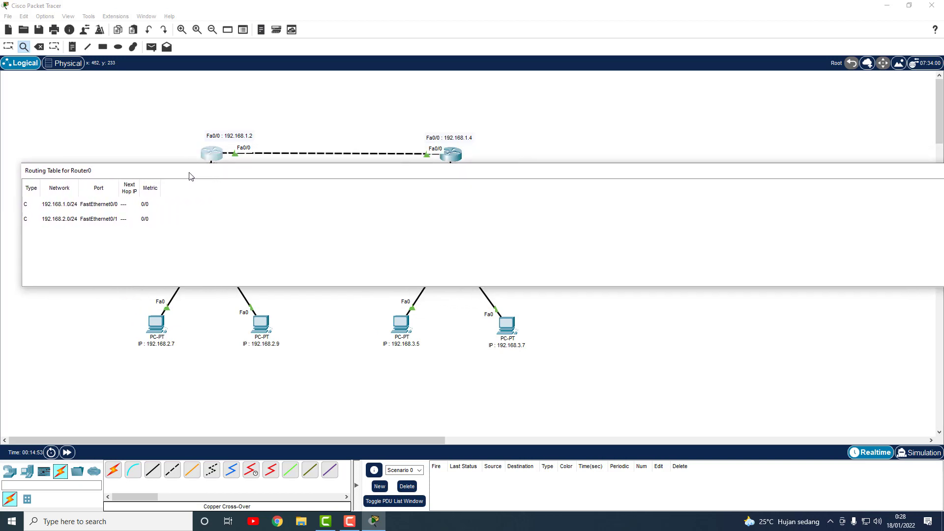
pyautogui.moveTo(721, 177); pyautogui.dragTo(744, 183)
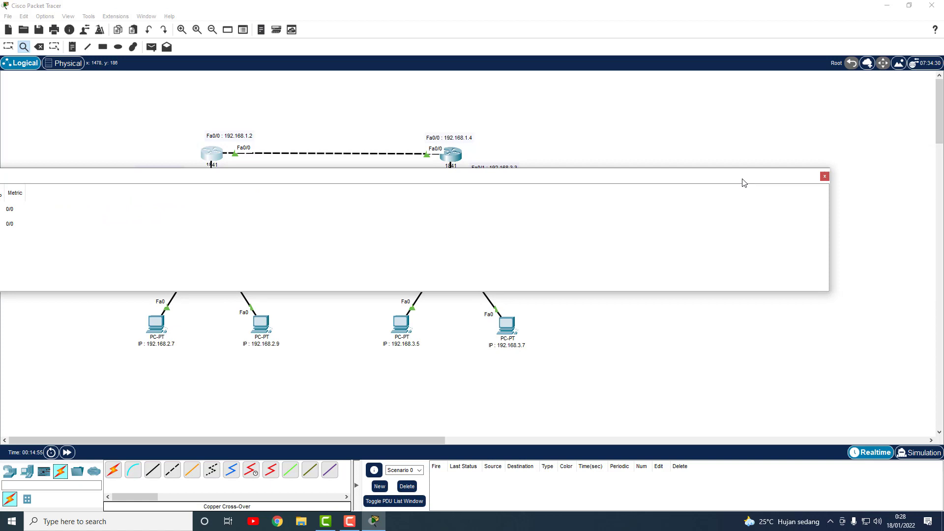
pyautogui.click(825, 176)
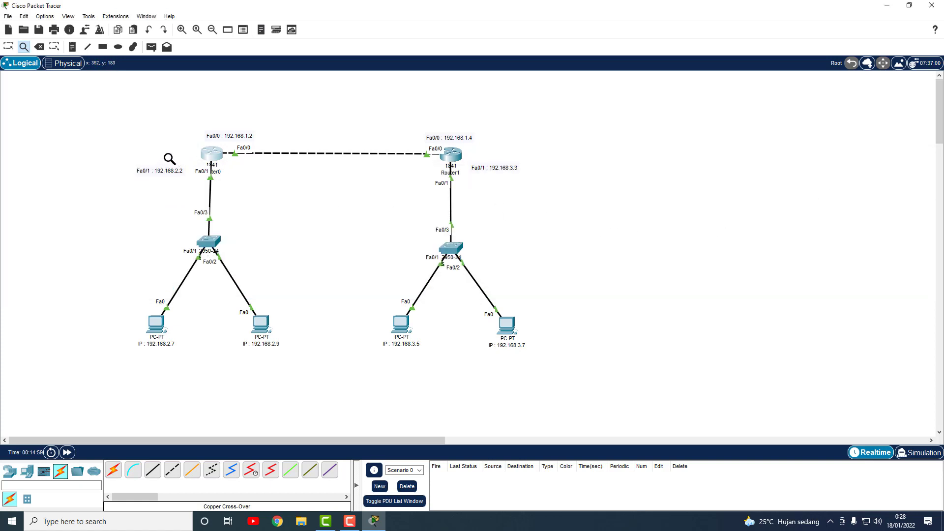
# - Open Router0's static routing configuration and place its window clear of the network diagram
pyautogui.click(8, 47)
pyautogui.click(214, 154)
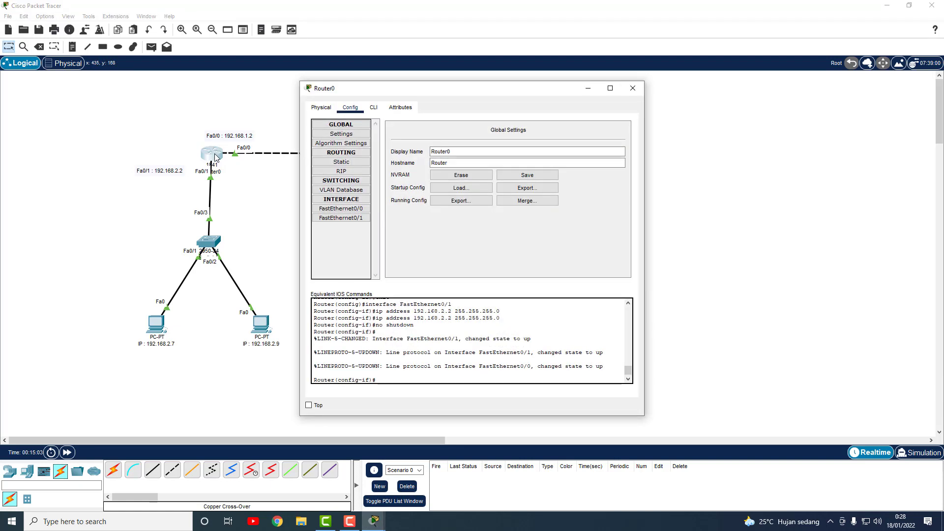
pyautogui.click(346, 163)
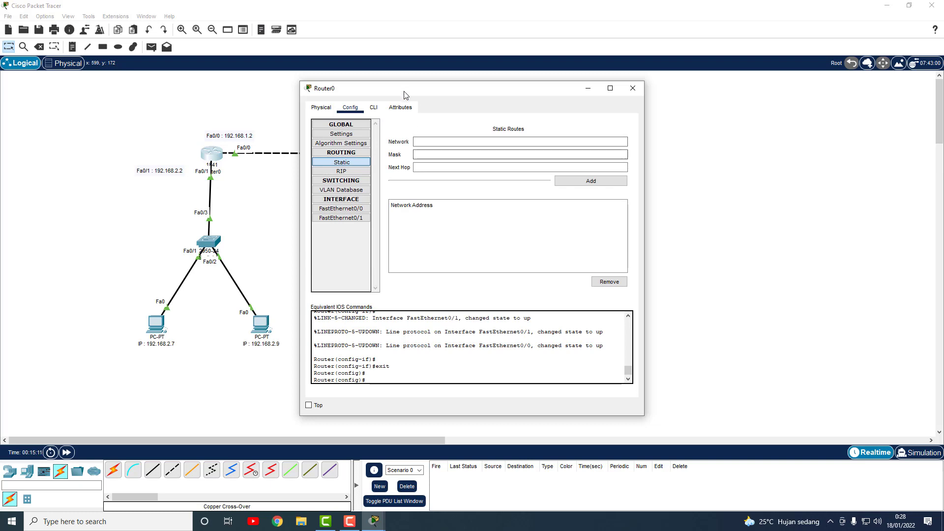
pyautogui.moveTo(405, 93); pyautogui.dragTo(605, 91)
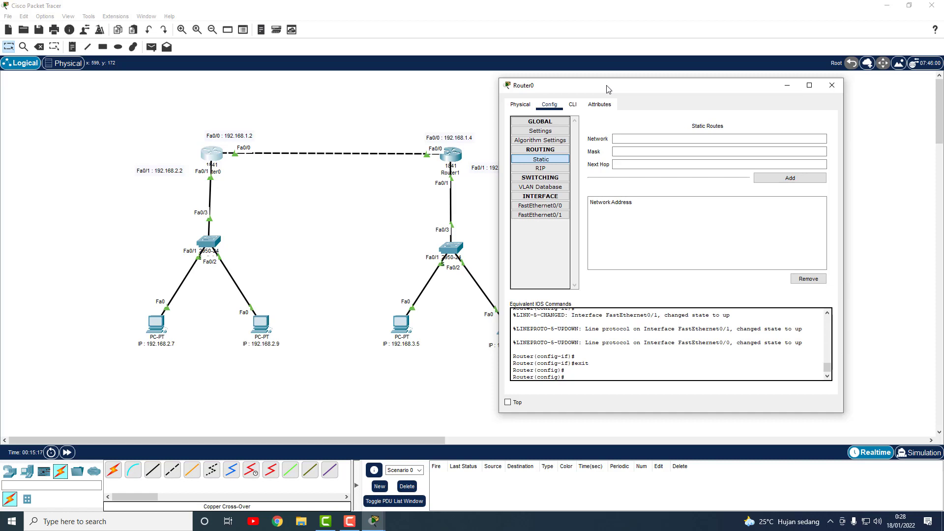
pyautogui.click(624, 137)
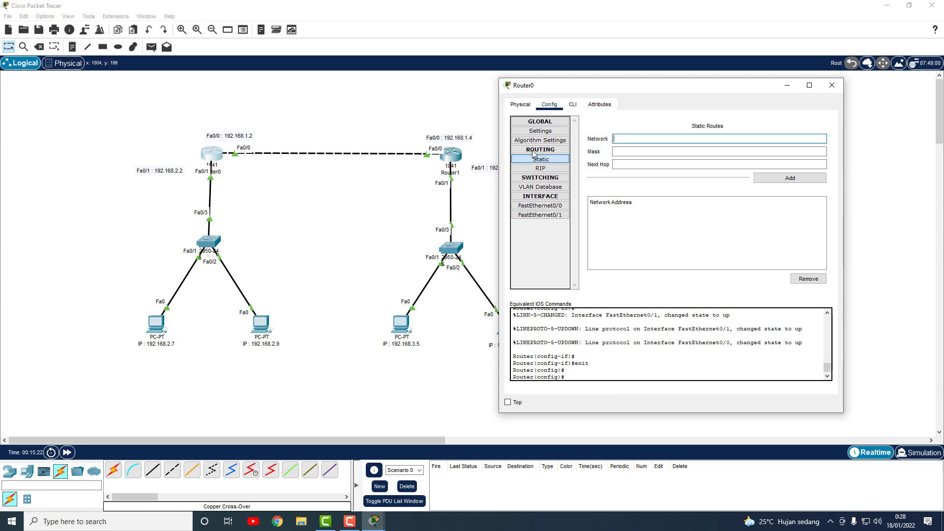
pyautogui.moveTo(607, 89); pyautogui.dragTo(648, 82)
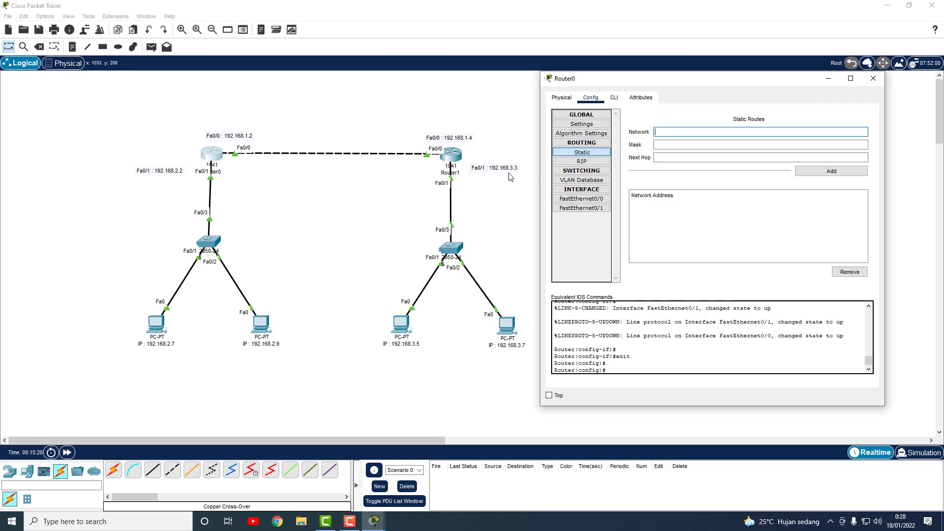
# - Add a static route on Router0 to network 192.168.3.0, mask 255.255.255.0, with next hop 192.168.1.4
pyautogui.click(665, 132)
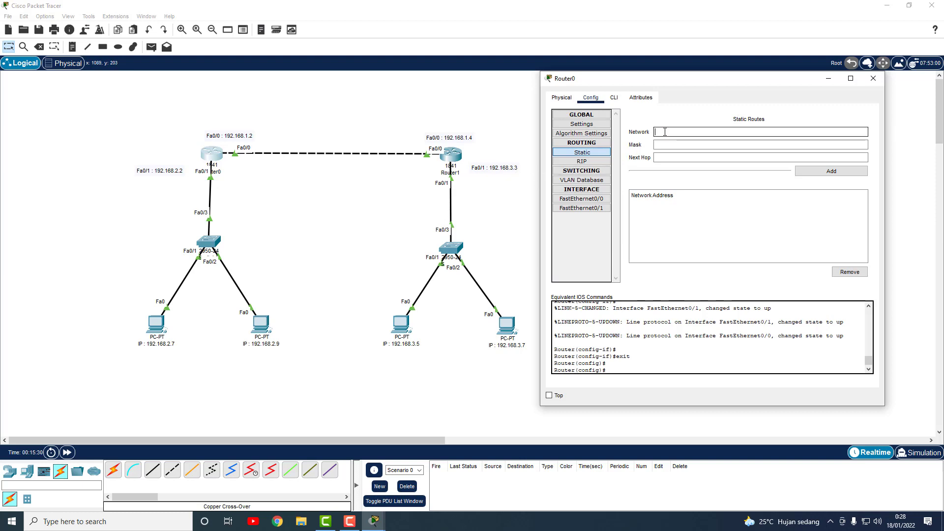
pyautogui.write('192.168.3.0')
pyautogui.press('Tab')
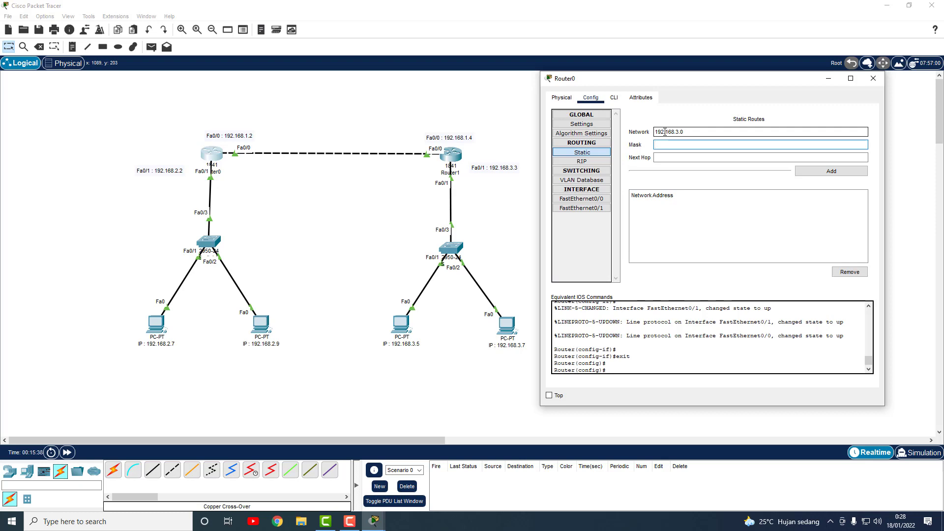
pyautogui.write('255.255.255.0')
pyautogui.press('Tab')
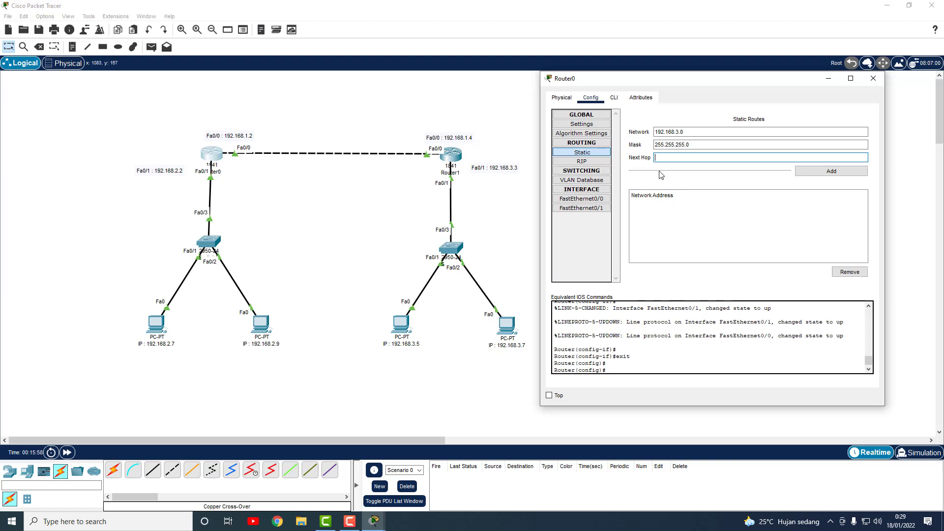
pyautogui.write('92.168')
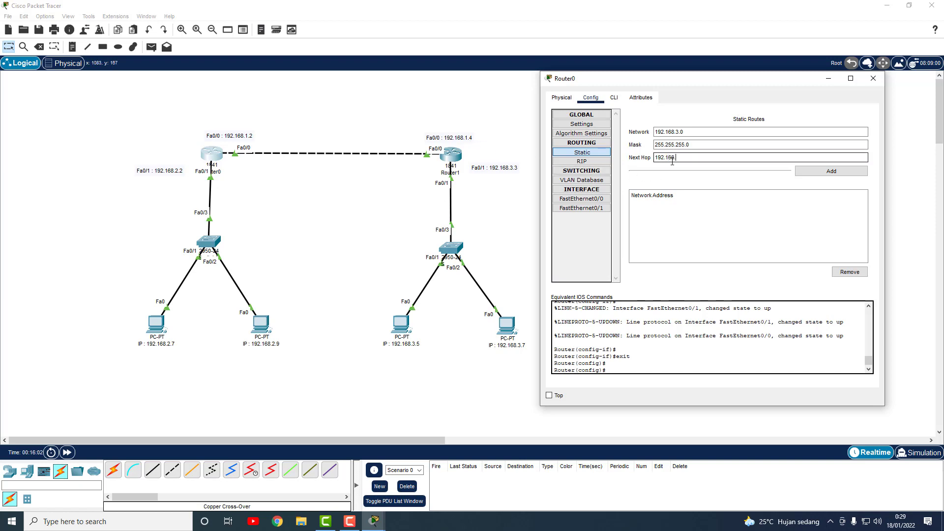
pyautogui.write('.41')
pyautogui.press('BackSpace')
pyautogui.write('1.4')
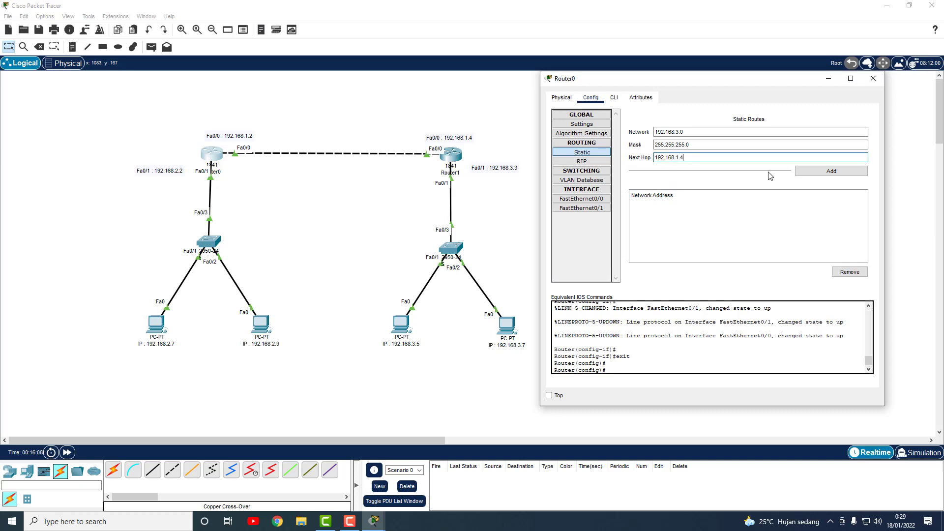
pyautogui.click(816, 175)
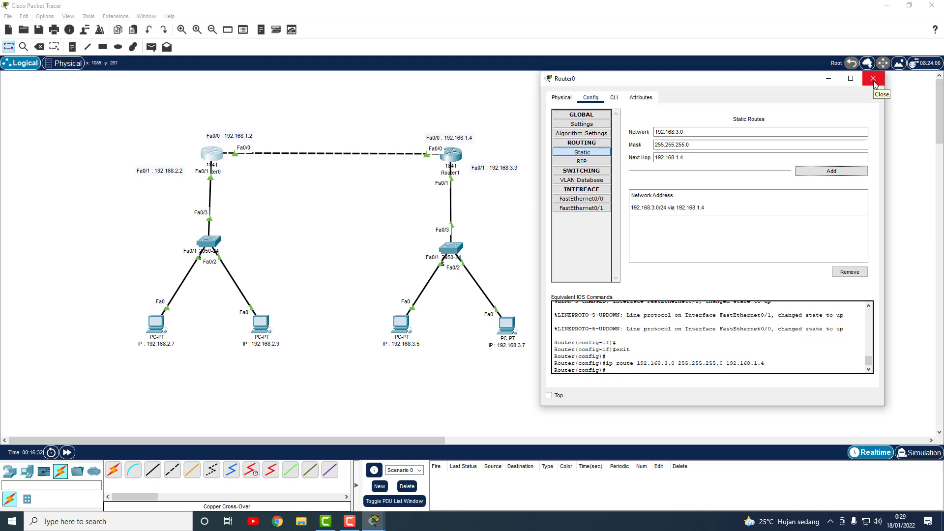
# - Exit global configuration mode and the console session in Router0's command line, and start a new session
pyautogui.click(615, 98)
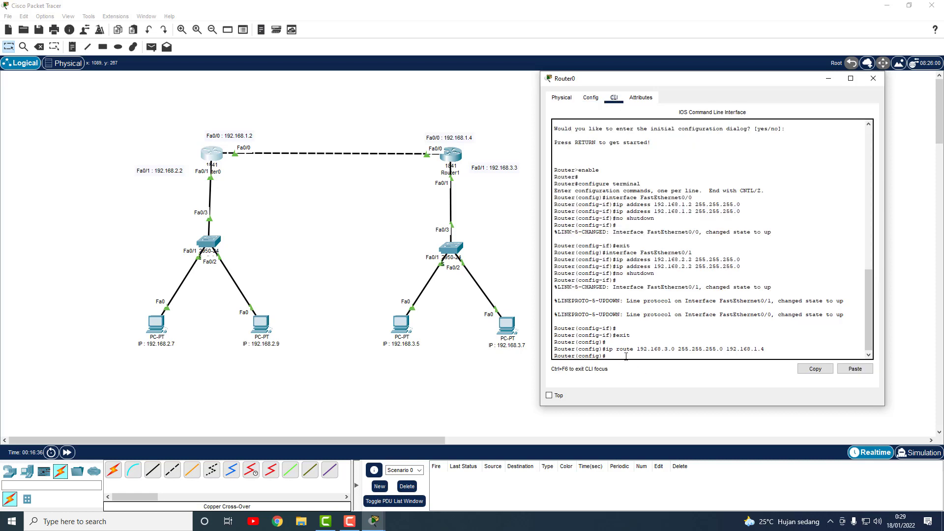
pyautogui.write('ex')
pyautogui.press('Return')
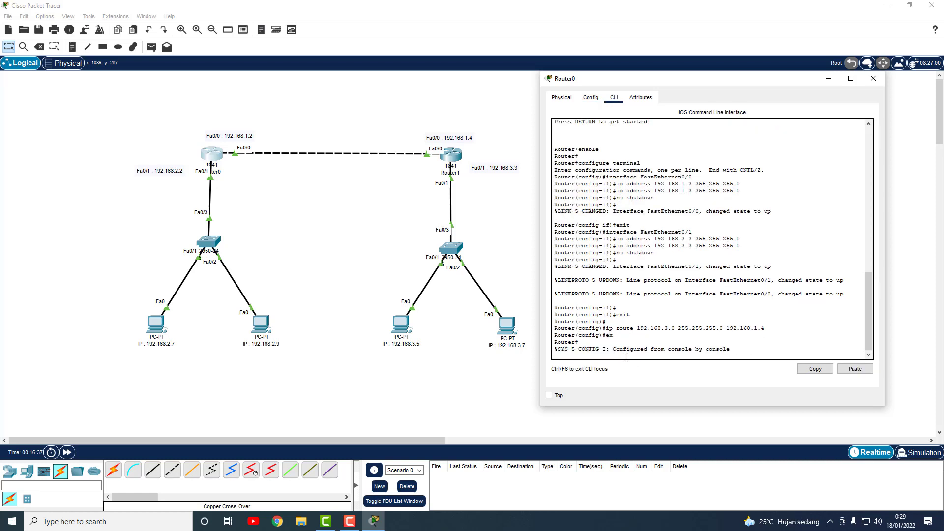
pyautogui.write('ex')
pyautogui.press('Return')
pyautogui.press('Return')
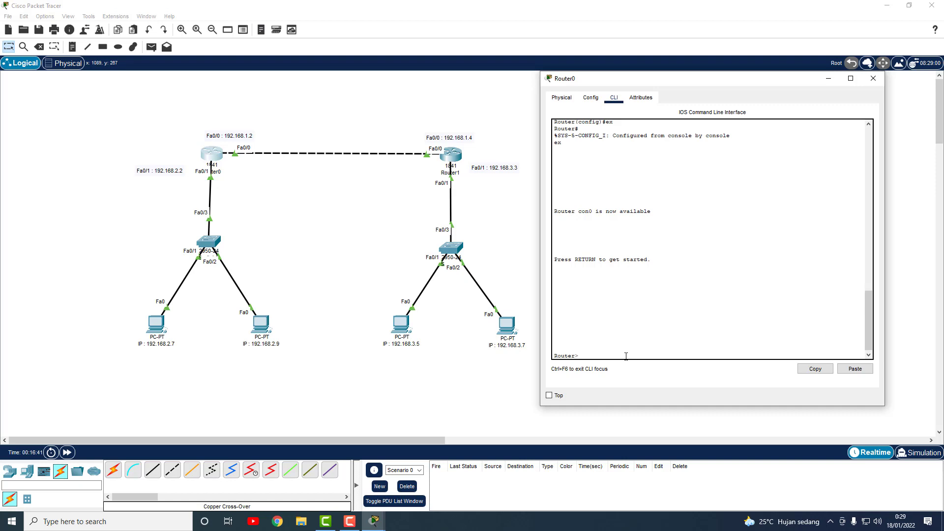
# - Try to run conf t and write from Router0's user mode, review the earlier command output and close the router's window
pyautogui.write('conf')
pyautogui.write(' t')
pyautogui.press('Return')
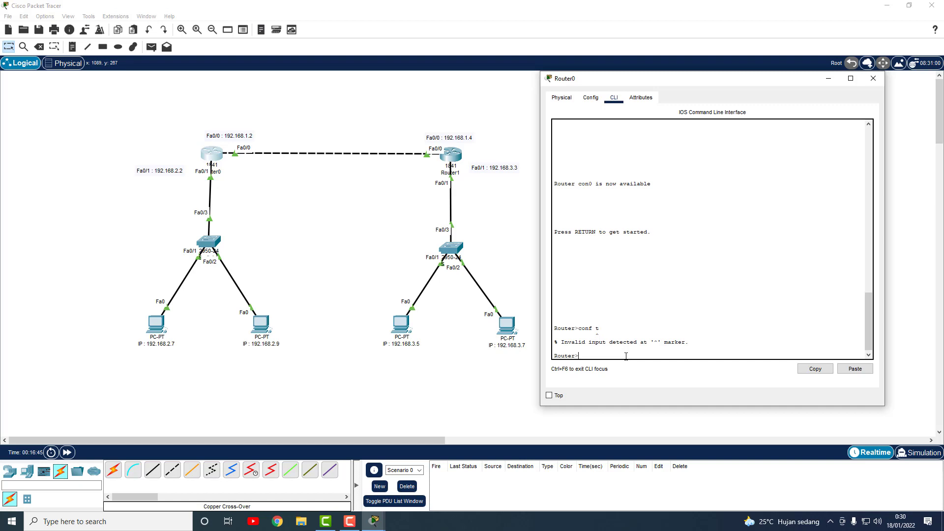
pyautogui.write('write')
pyautogui.press('Return')
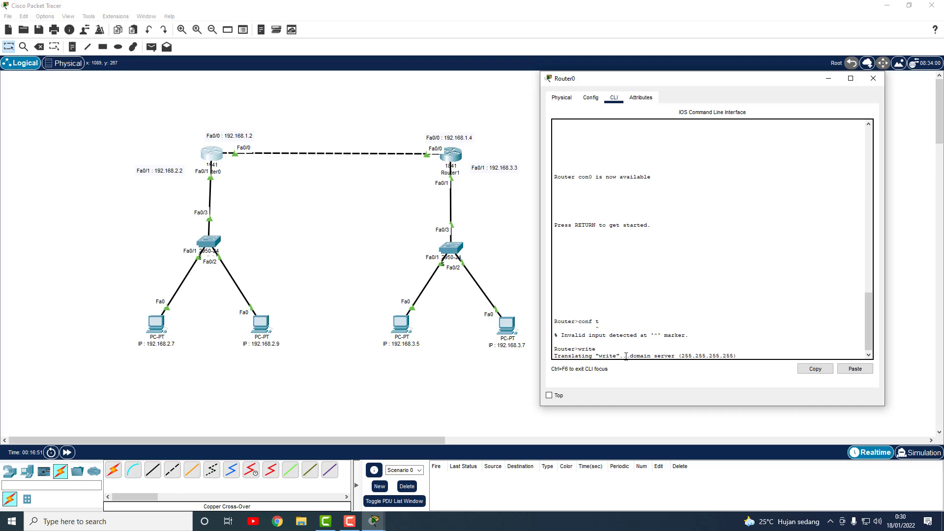
pyautogui.scroll(5, 635, 264)
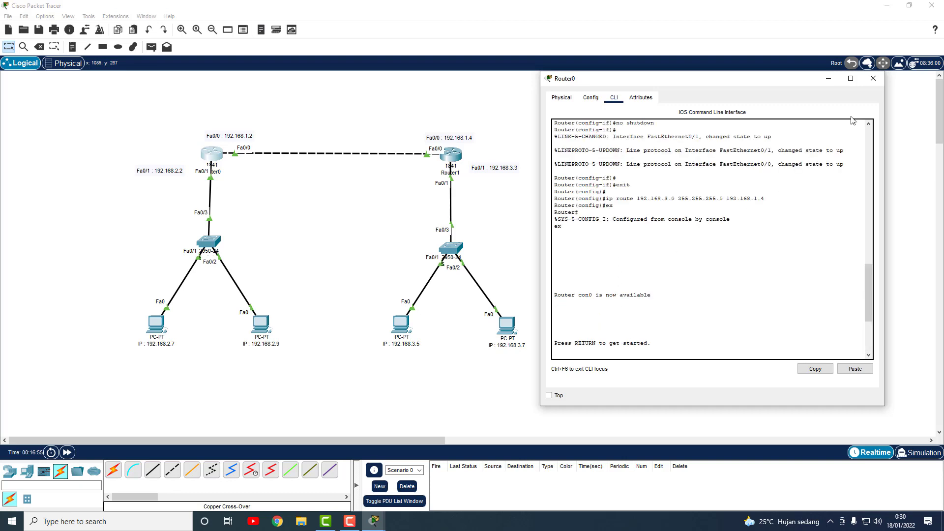
pyautogui.click(873, 78)
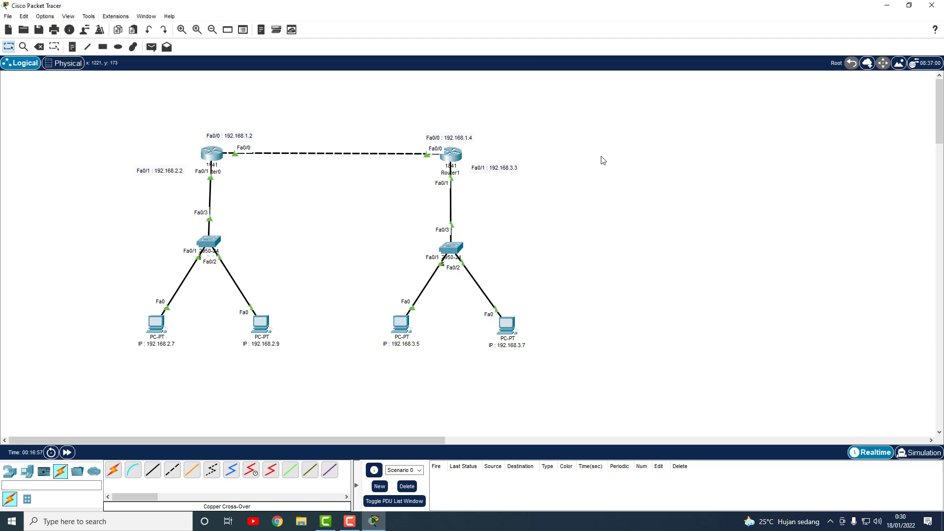
# - In Router1's command line, add a static route with ip route 192.168.2.0 255.255.255.0 192.168.1.2
pyautogui.click(455, 158)
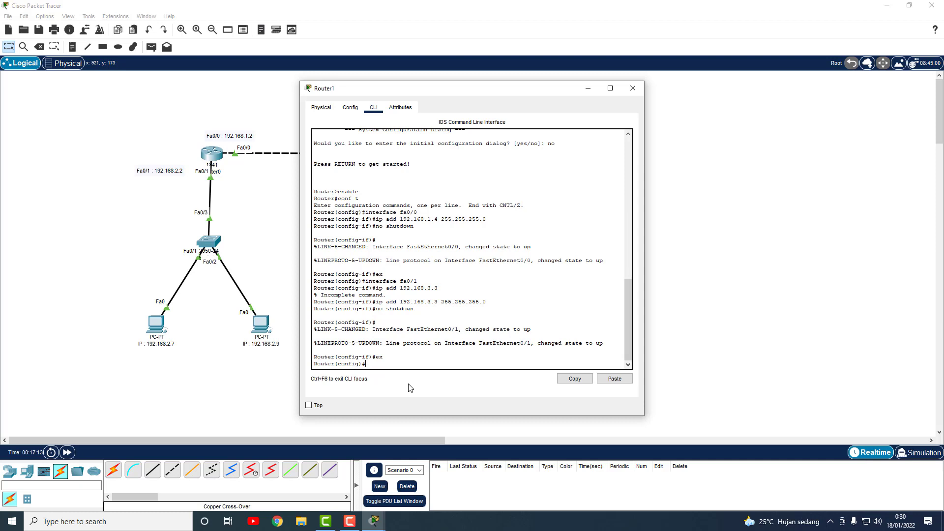
pyautogui.write('ip route')
pyautogui.moveTo(472, 91); pyautogui.dragTo(523, 91)
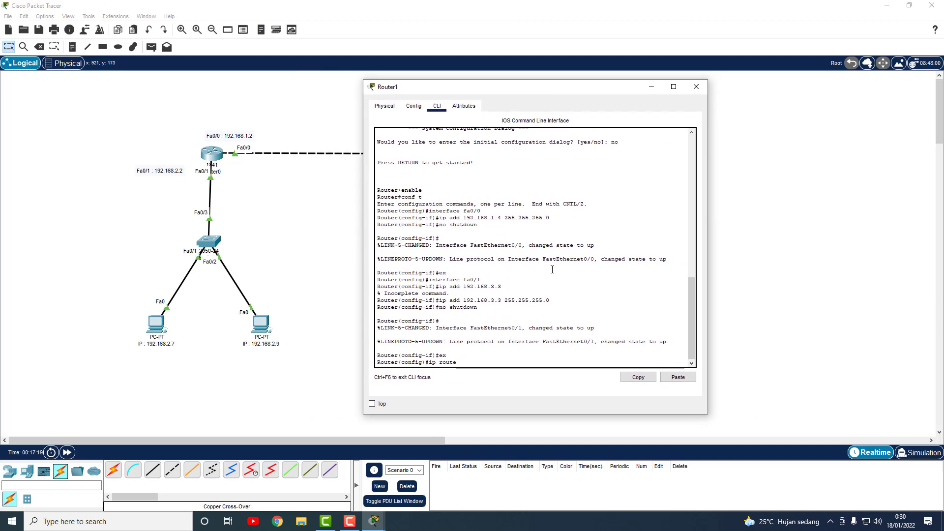
pyautogui.write('e 192.168.2.0 255')
pyautogui.write('.255.255.0 19')
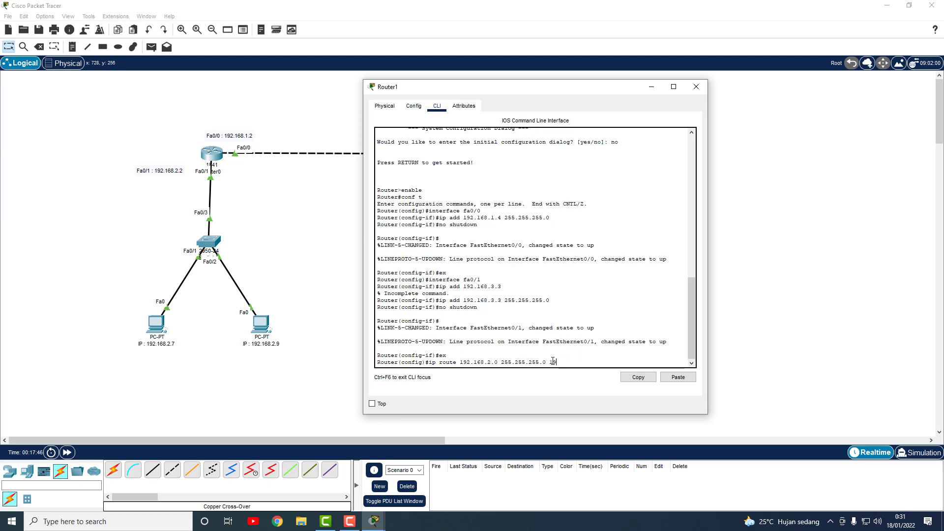
pyautogui.write('.168.1.2')
pyautogui.press('Return')
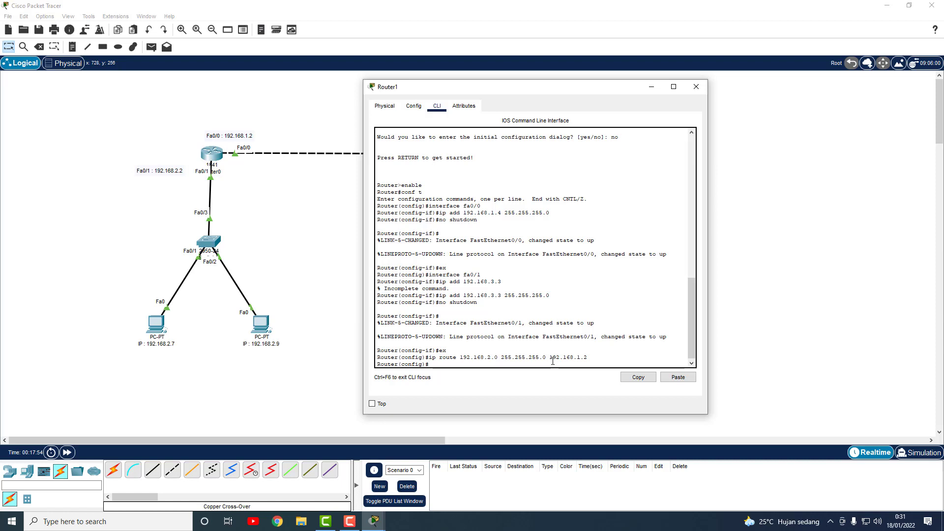
# - Exit global configuration mode on Router1 and save its configuration with write
pyautogui.write('ex')
pyautogui.press('Return')
pyautogui.press('Return')
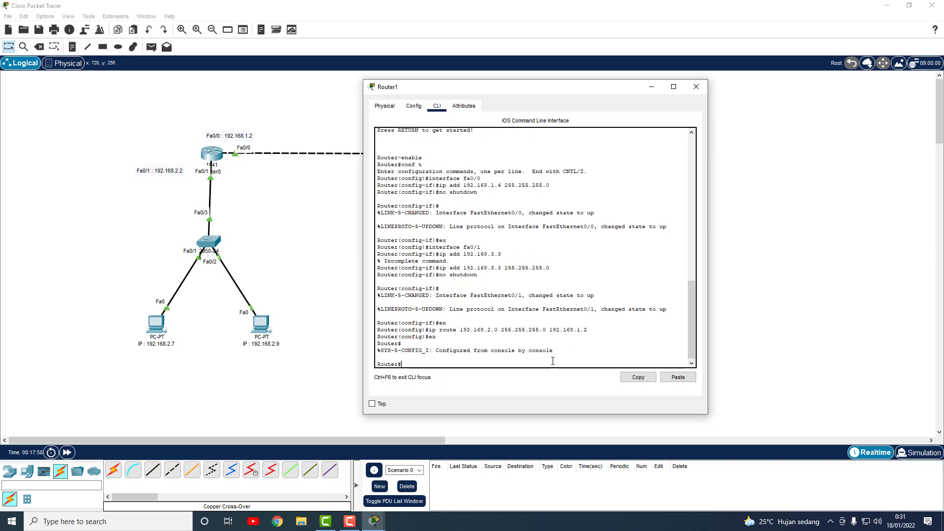
pyautogui.write('write')
pyautogui.press('Return')
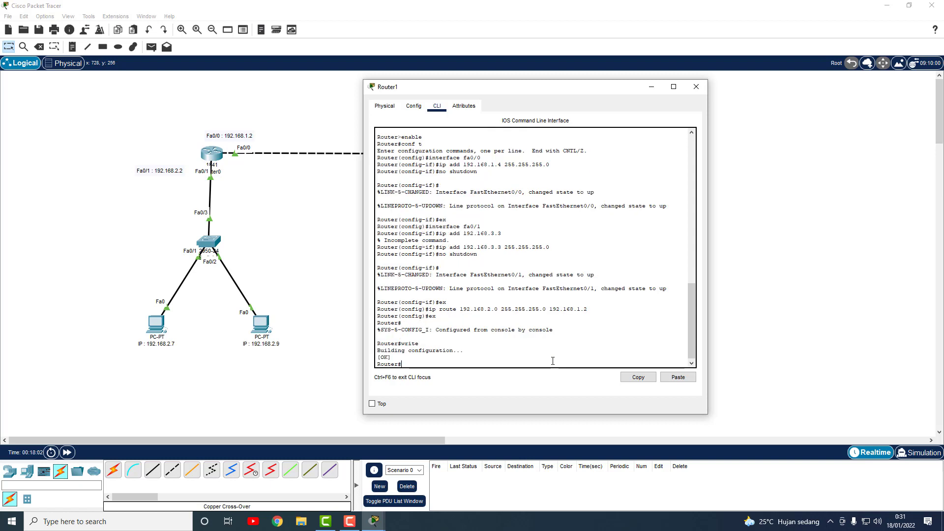
# - Close Router1's window, inspect Router0's IPv4 routing table, including its static route, and close the table
pyautogui.click(697, 87)
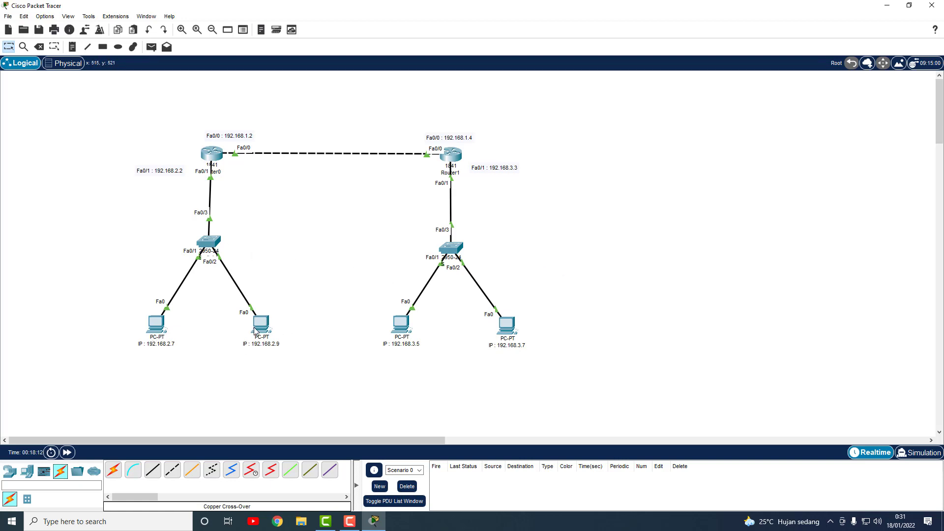
pyautogui.click(23, 47)
pyautogui.click(211, 154)
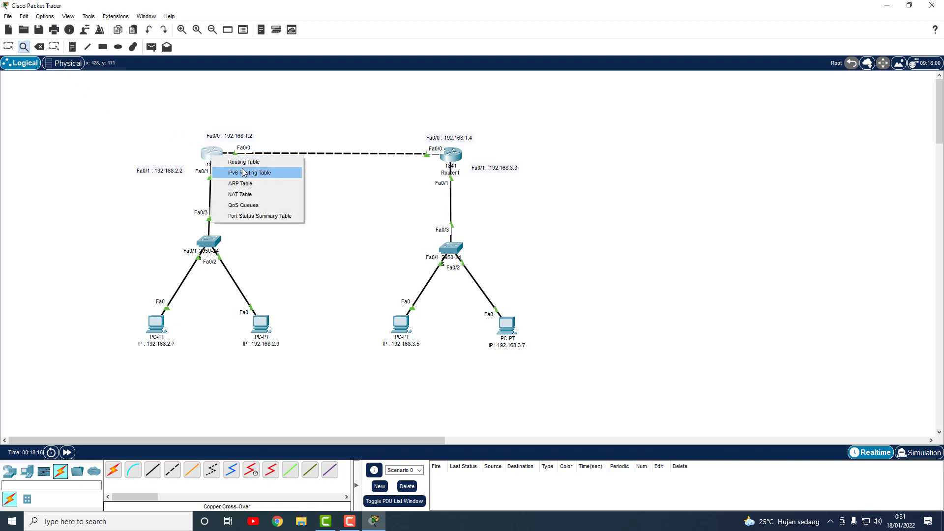
pyautogui.click(244, 162)
pyautogui.moveTo(211, 195); pyautogui.dragTo(296, 152)
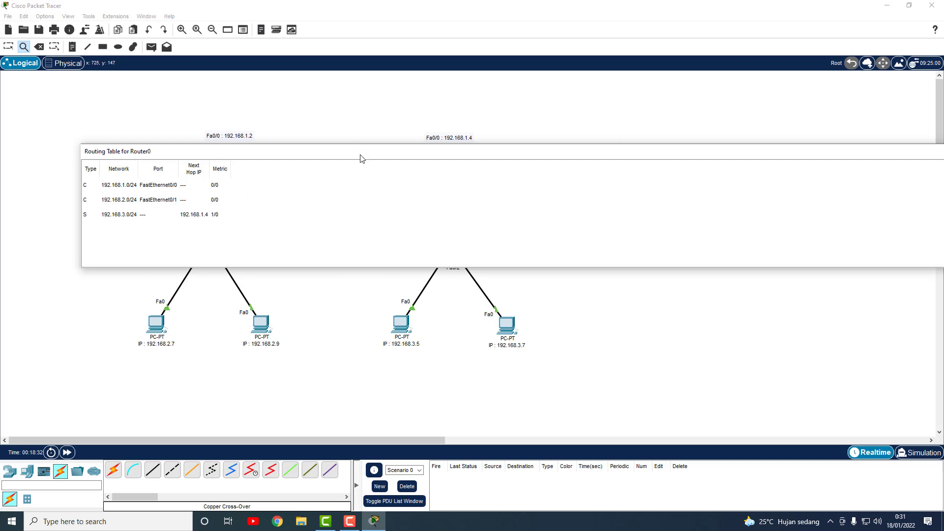
pyautogui.moveTo(359, 156); pyautogui.dragTo(99, 152)
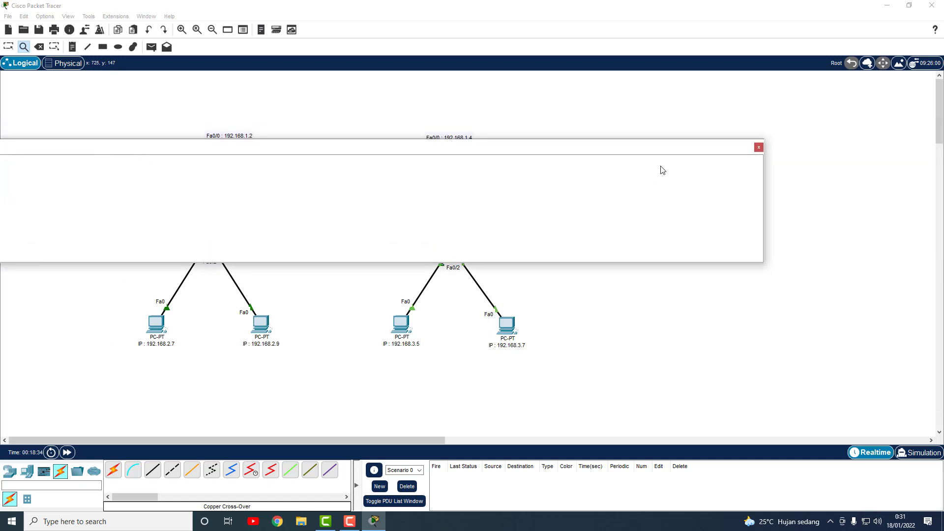
pyautogui.click(759, 147)
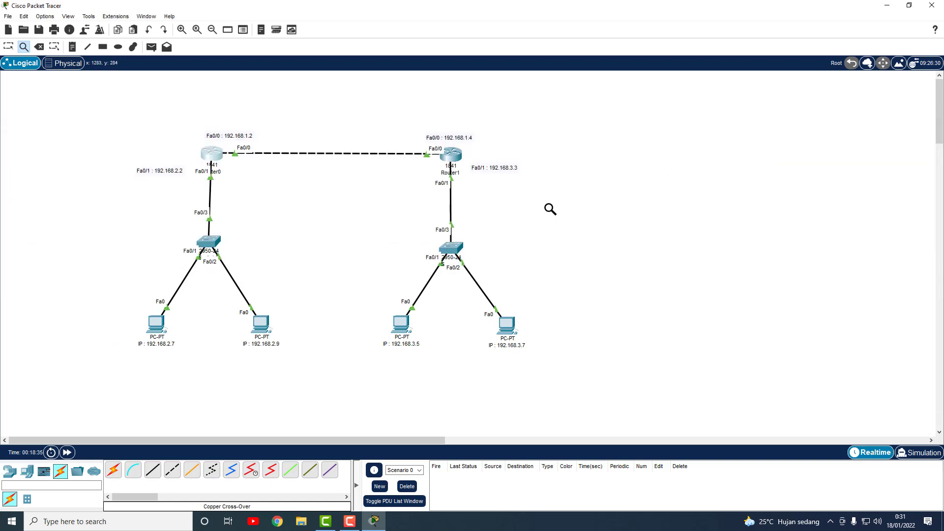
# - Inspect Router1's IPv4 routing table, including its static route, and close the table
pyautogui.click(456, 157)
pyautogui.click(479, 171)
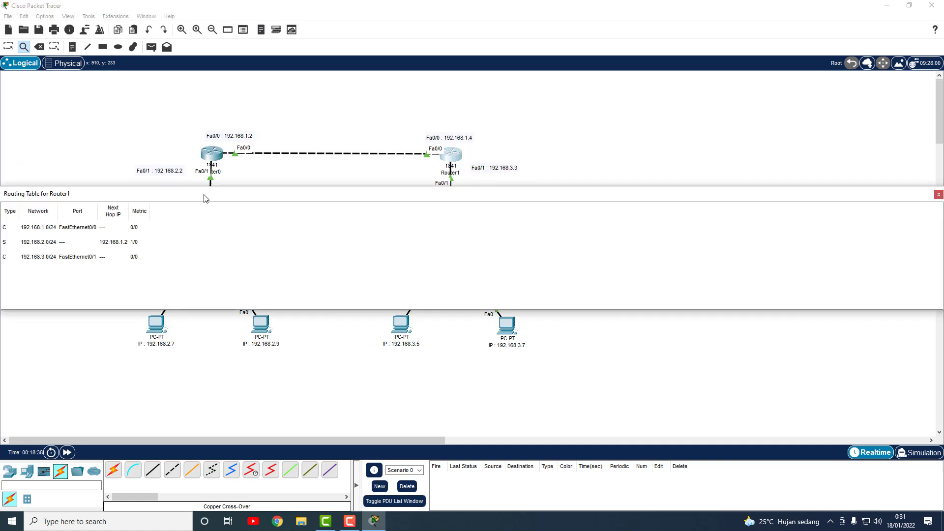
pyautogui.moveTo(204, 196); pyautogui.dragTo(341, 175)
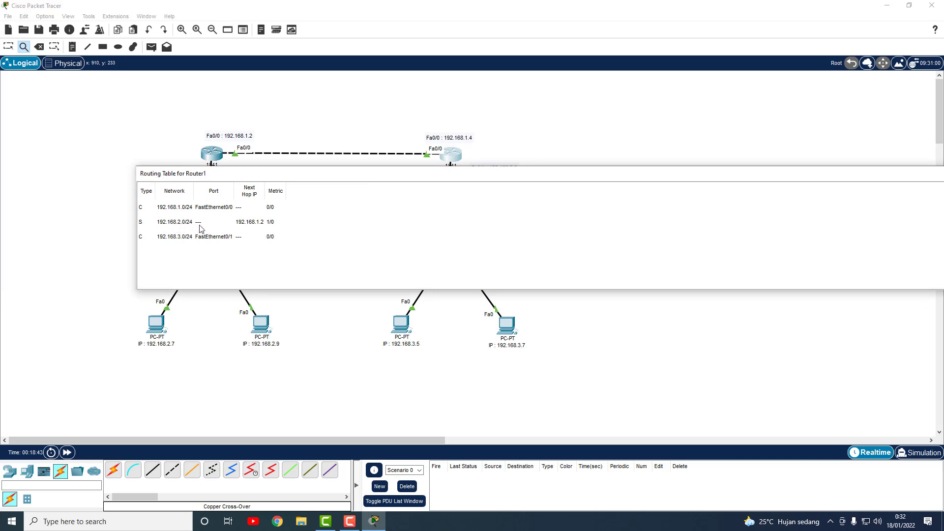
pyautogui.moveTo(567, 181); pyautogui.dragTo(361, 175)
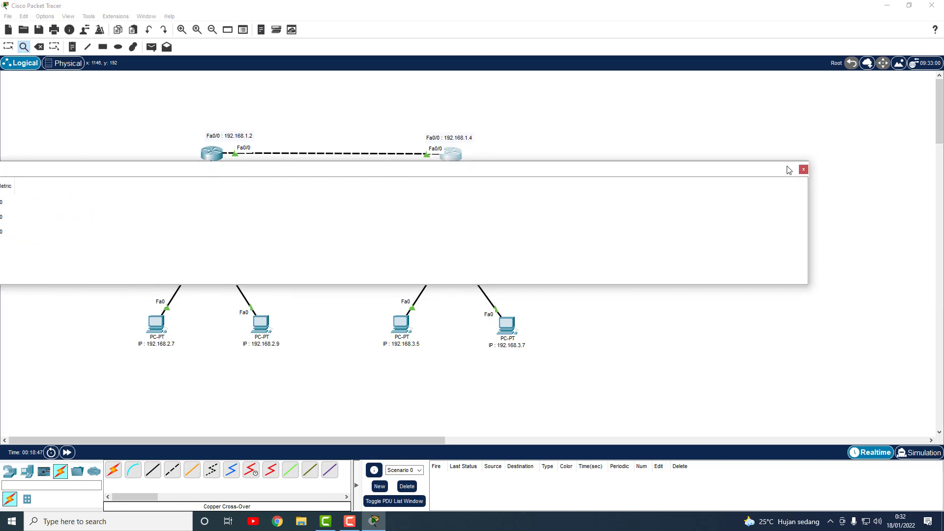
pyautogui.click(803, 170)
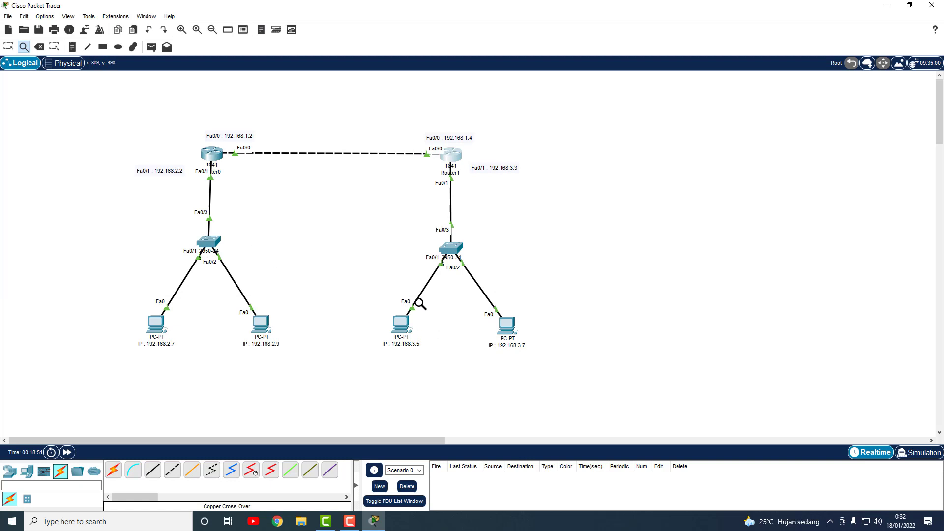
# - Open the command prompt of the PC labelled 192.168.2.7 and run ipconfig to check its IP settings
pyautogui.click(8, 46)
pyautogui.click(157, 324)
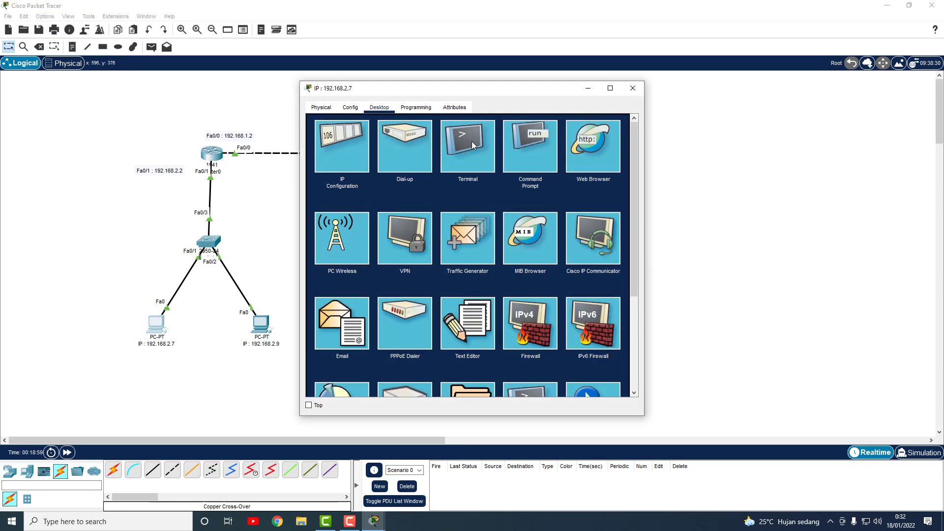
pyautogui.click(531, 148)
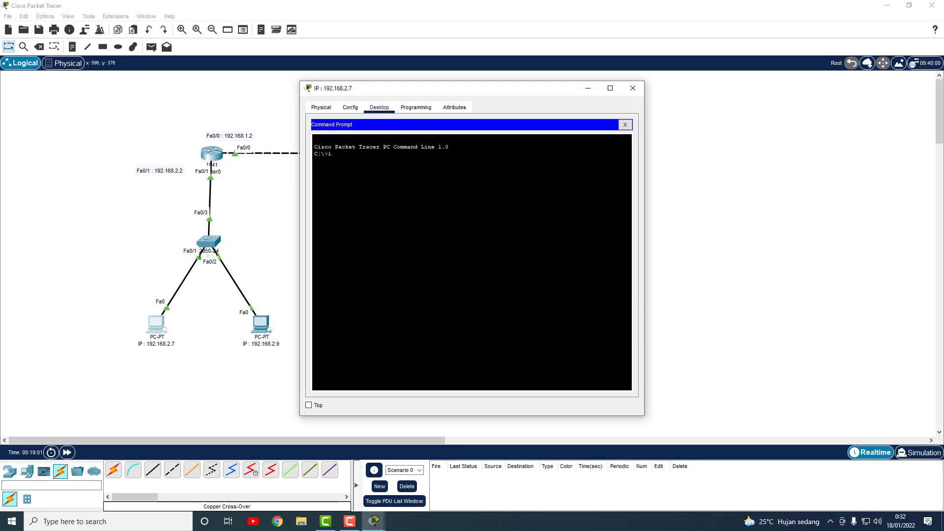
pyautogui.write('ipconfig')
pyautogui.press('Return')
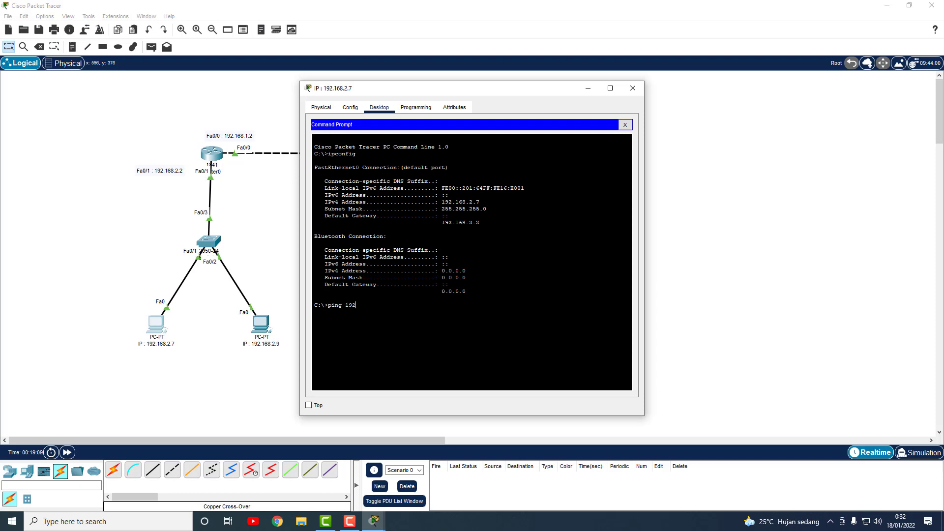
# - Ping 192.168.3.7 twice from the 192.168.2.7 PC, moving its window clear of the topology between runs
pyautogui.write('ping 192.168.3.7')
pyautogui.press('Return')
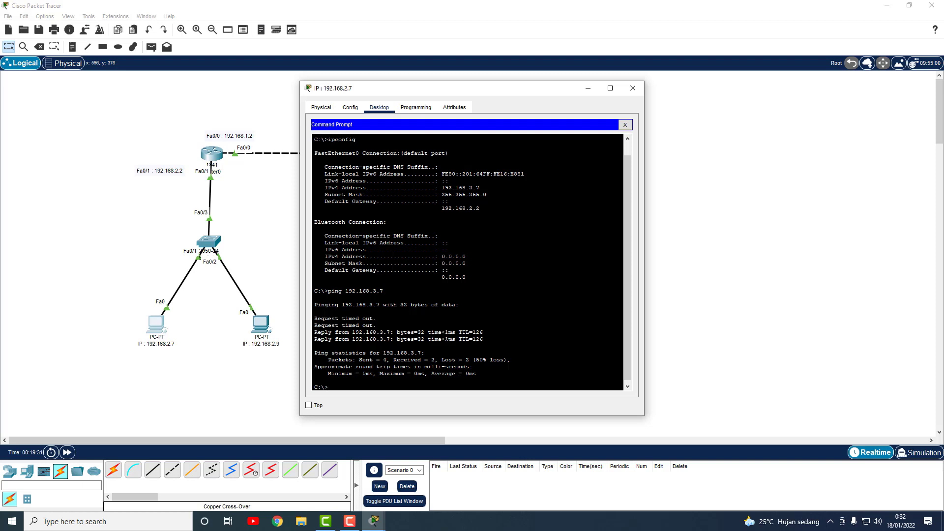
pyautogui.moveTo(477, 84); pyautogui.dragTo(733, 76)
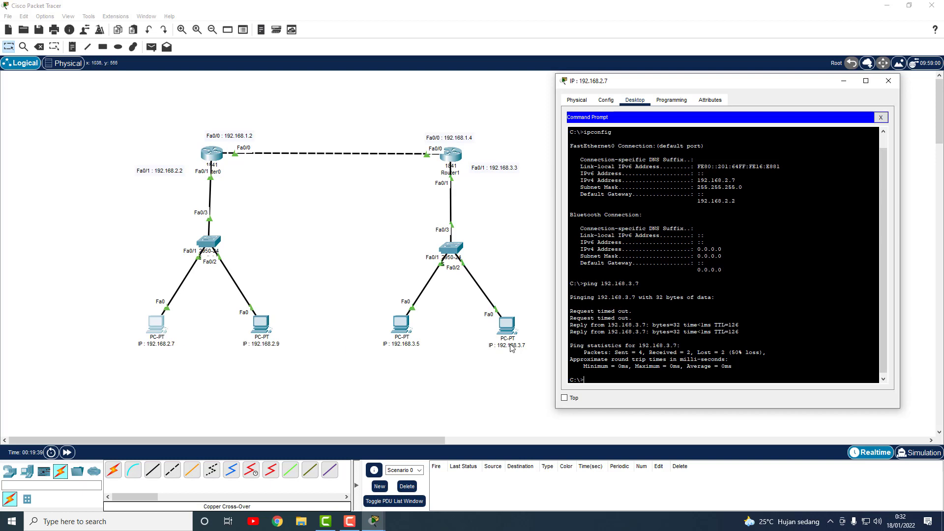
pyautogui.write('ping 192.168.3.7')
pyautogui.press('Return')
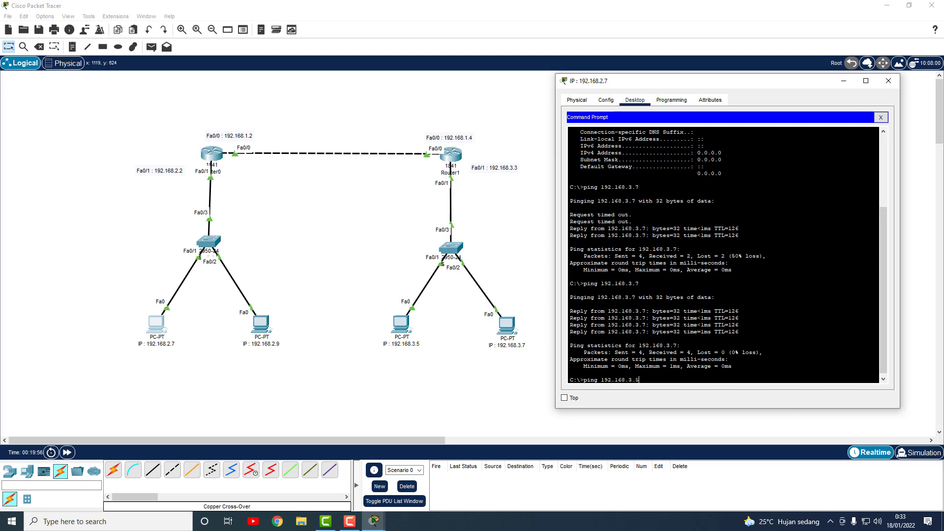
# - Ping 192.168.3.5 twice from the 192.168.2.7 PC and close its window
pyautogui.press('Return')
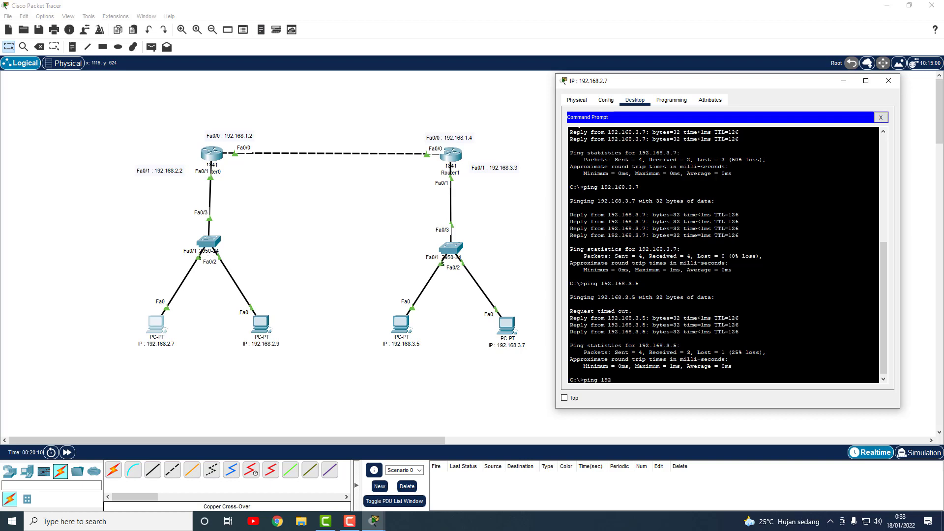
pyautogui.write('.168.3.5')
pyautogui.press('Return')
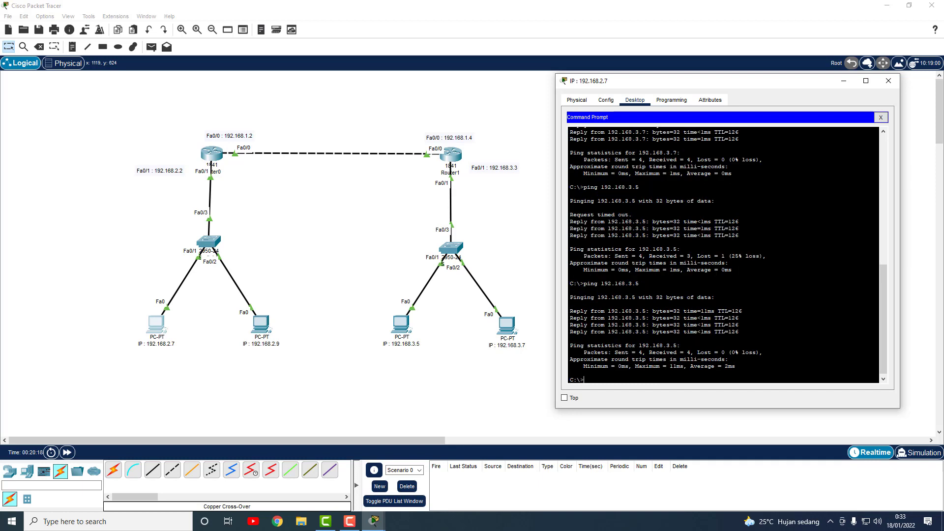
pyautogui.click(888, 80)
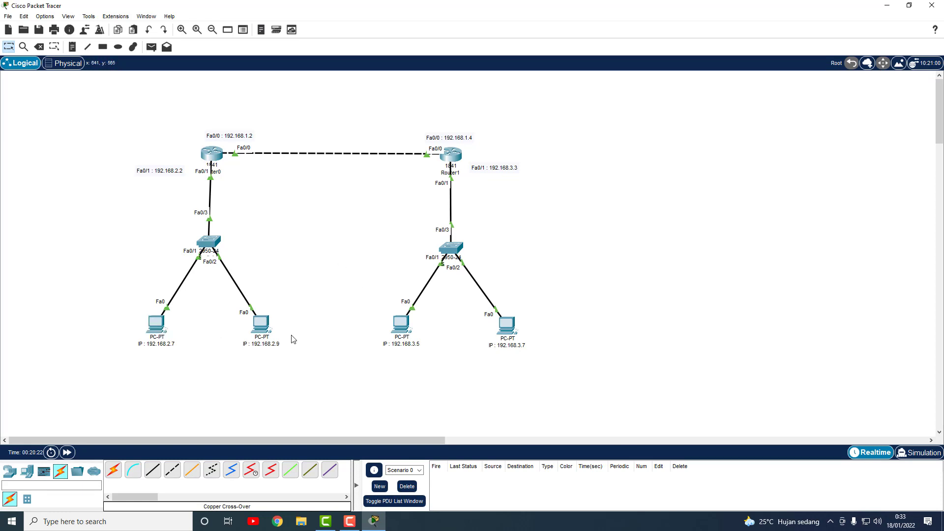
# - Send a simple PDU from the 192.168.2.9 PC to 192.168.3.5, and another from 192.168.3.5 to 192.168.2.7
pyautogui.click(151, 46)
pyautogui.click(261, 324)
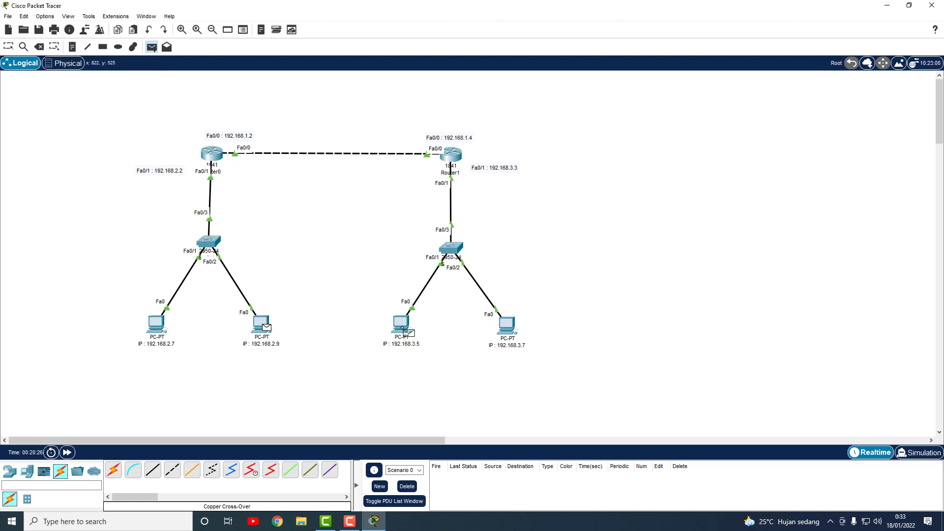
pyautogui.click(408, 329)
pyautogui.click(151, 47)
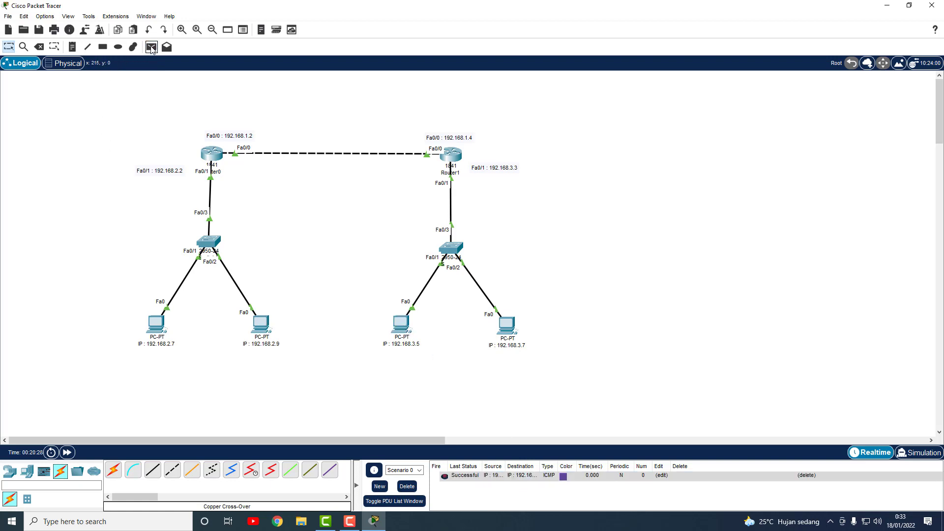
pyautogui.click(401, 325)
pyautogui.click(156, 323)
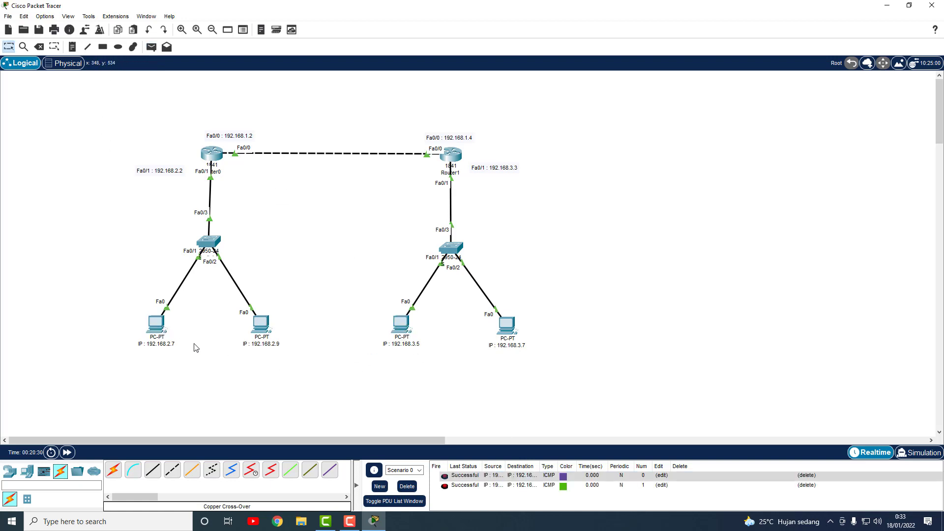
# - Send a simple PDU from the 192.168.2.9 PC to the 192.168.3.7 PC
pyautogui.click(151, 47)
pyautogui.click(261, 324)
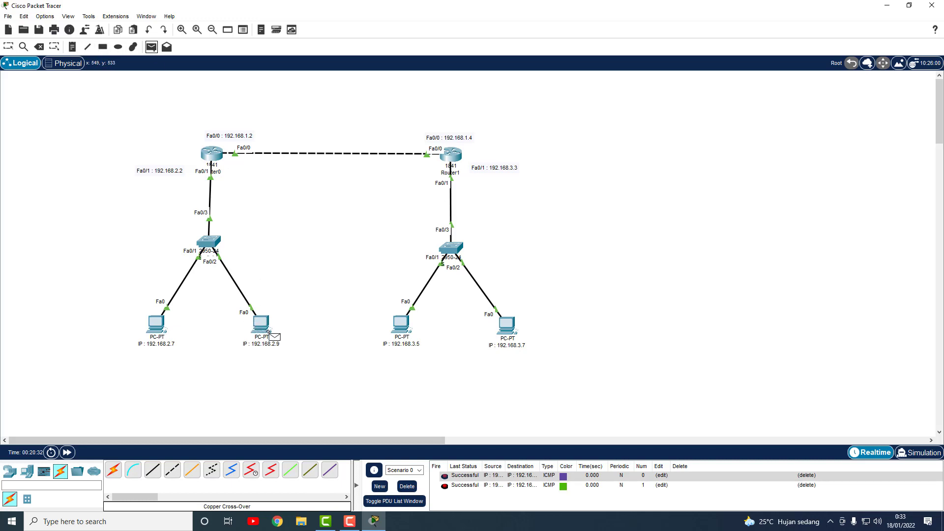
pyautogui.click(506, 324)
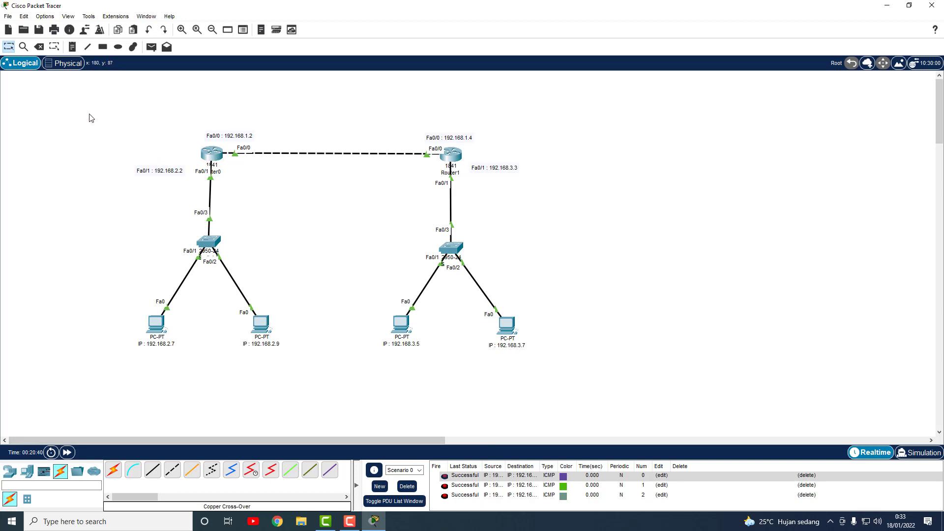
# - Add the note STATIC ROUTING above the link between the two routers and centre it there
pyautogui.click(72, 47)
pyautogui.click(322, 131)
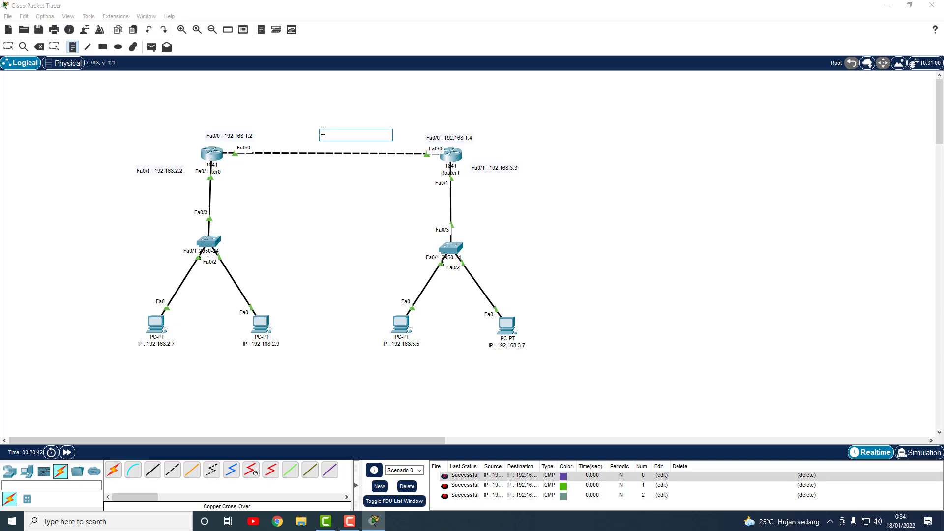
pyautogui.write('STATIC ROUTING')
pyautogui.click(8, 47)
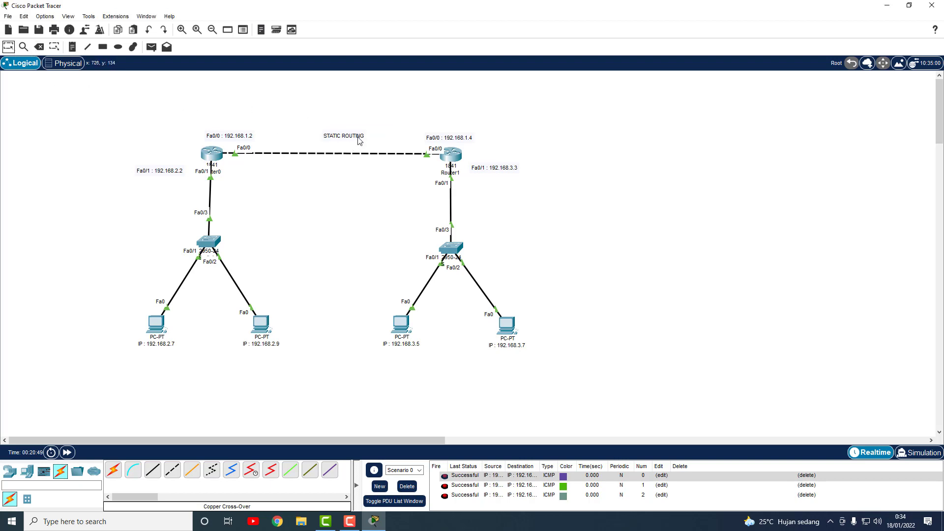
pyautogui.click(575, 153)
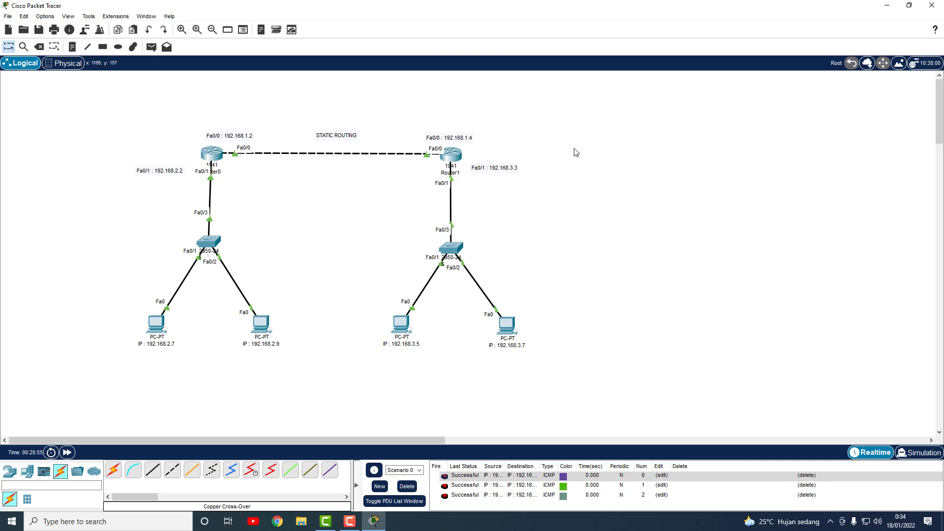
# - Switch to Paint and paste the screenshot of the finished topology into a new image
pyautogui.click(111, 522)
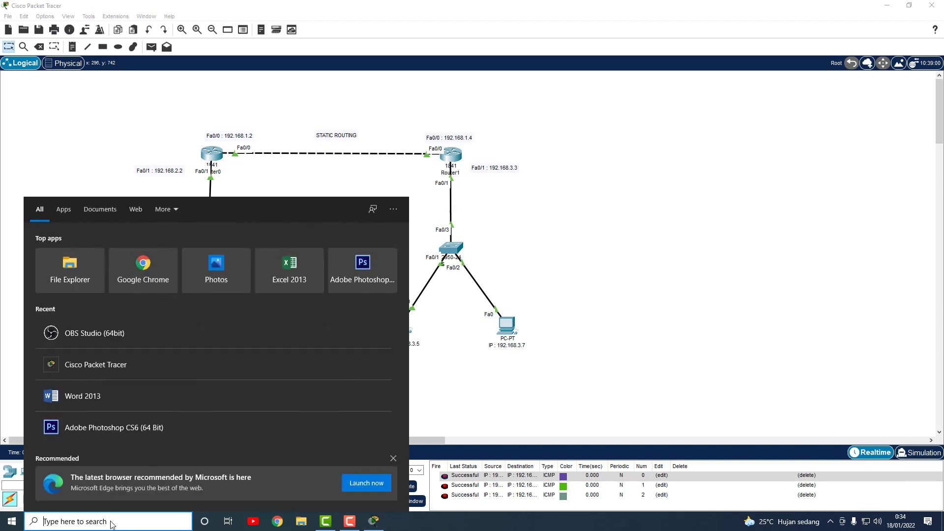
pyautogui.write('PAIT')
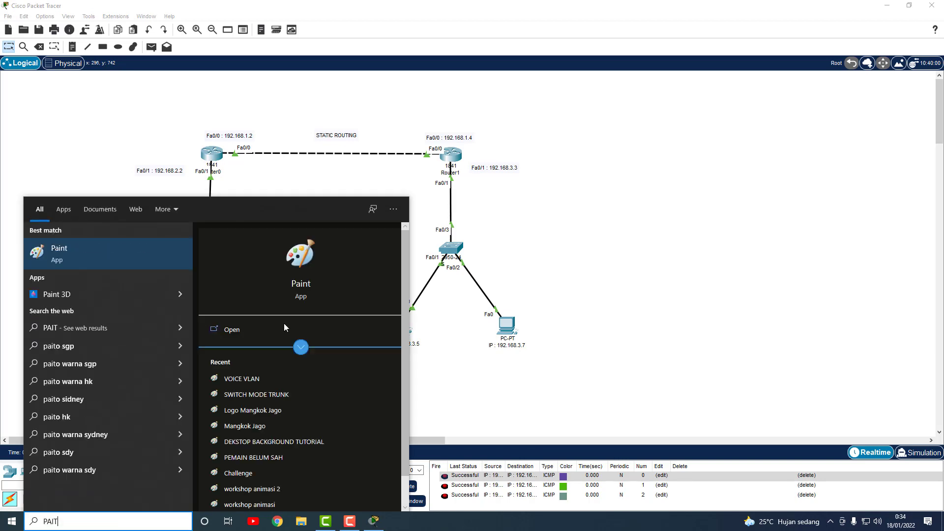
pyautogui.click(308, 284)
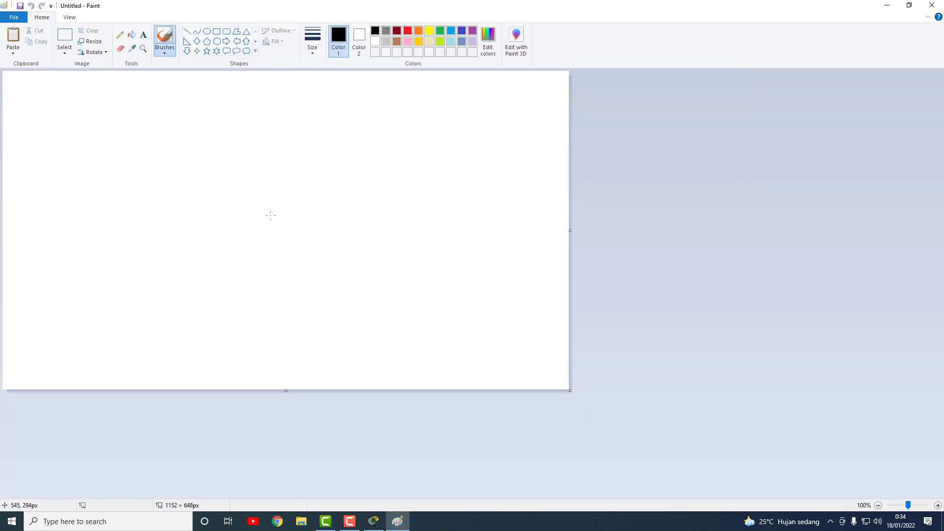
pyautogui.hotkey('ctrl', 'v')
pyautogui.scroll(-5, 512, 294)
pyautogui.scroll(5, 501, 306)
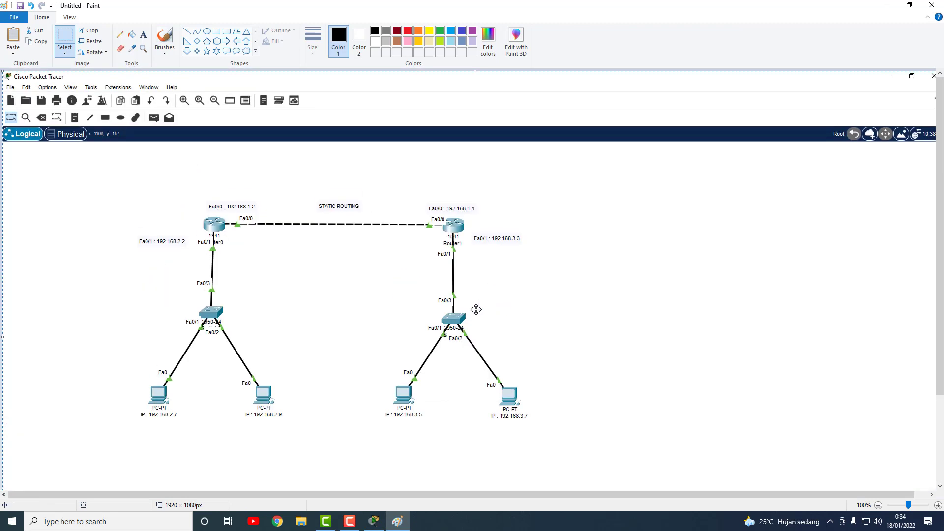
# - Save the pasted screenshot as a JPEG named STATIC ROUTING in the TUTORIAL CISCO PACKET TRACER folder and close Paint
pyautogui.click(14, 18)
pyautogui.moveTo(52, 104)
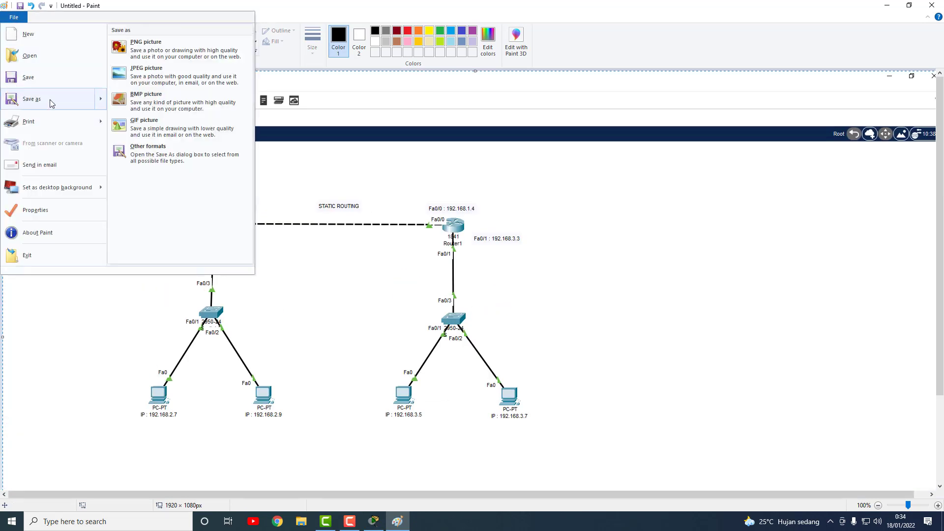
pyautogui.click(152, 79)
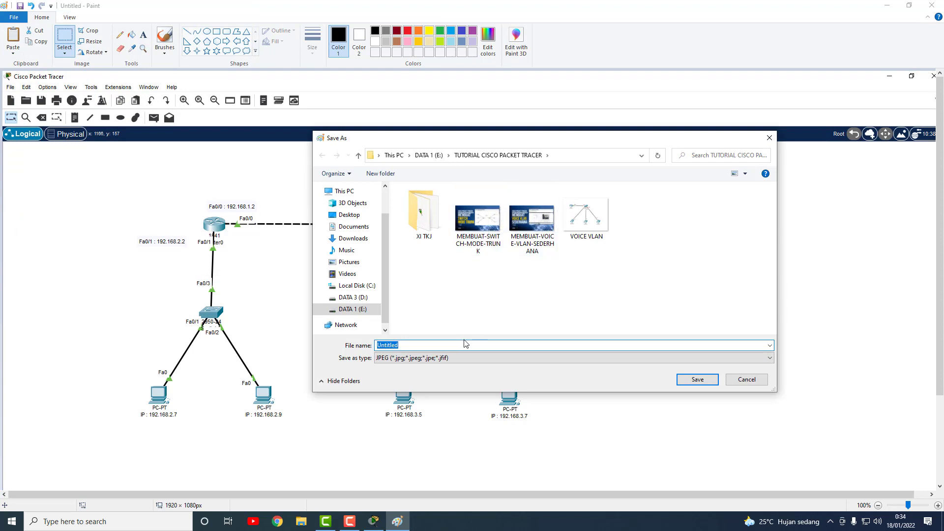
pyautogui.write('STATIC ROT')
pyautogui.press('BackSpace')
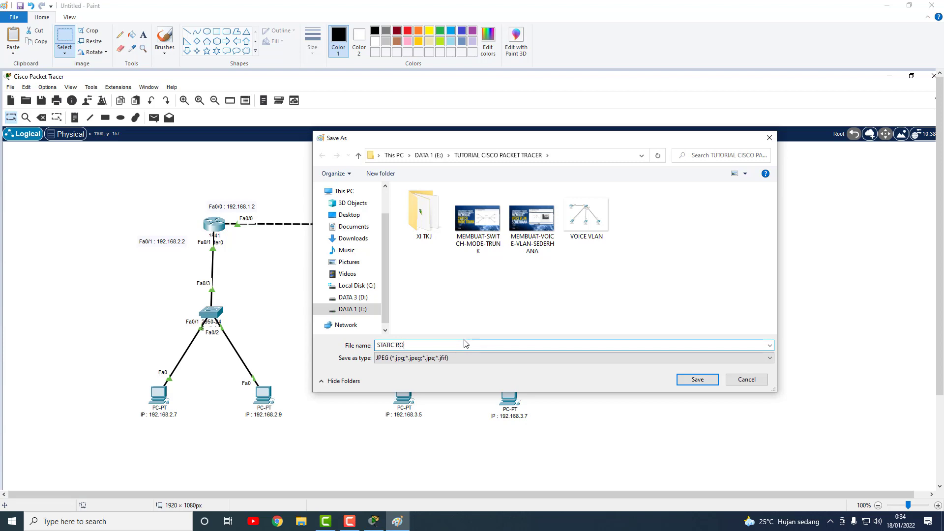
pyautogui.write('UTING')
pyautogui.click(696, 380)
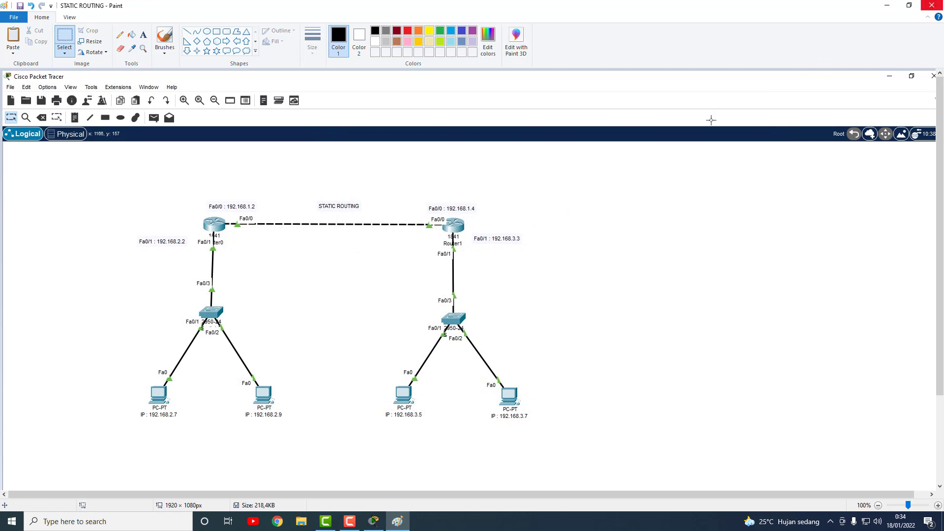
pyautogui.click(932, 7)
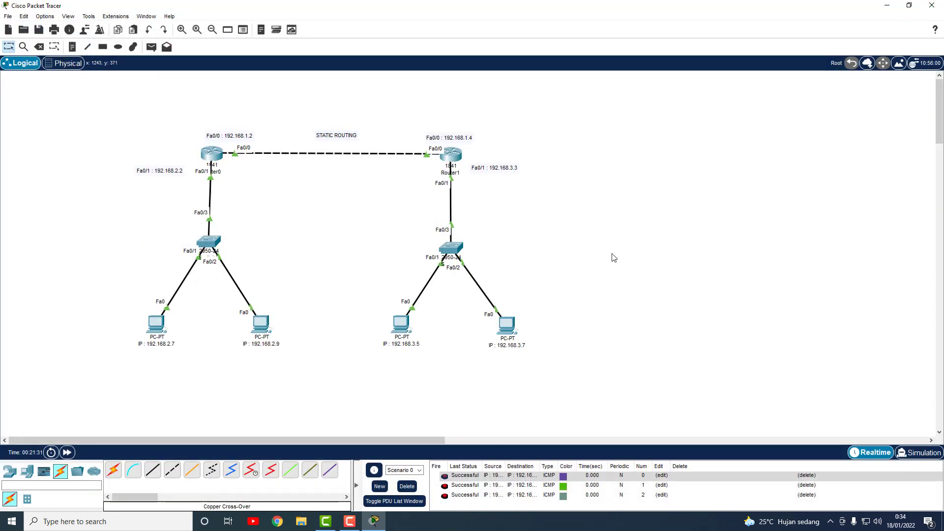